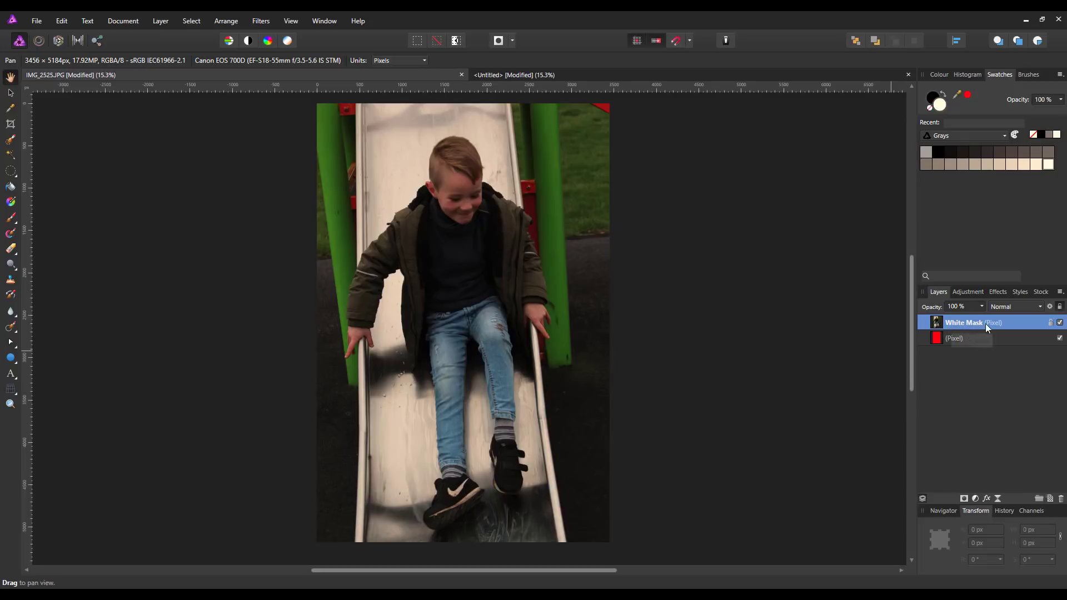
Step: Add a white mask layer to the White Mask layer in IMG_2525.JPG, inspect it nested under the photo, and undo it
left_click(629, 78)
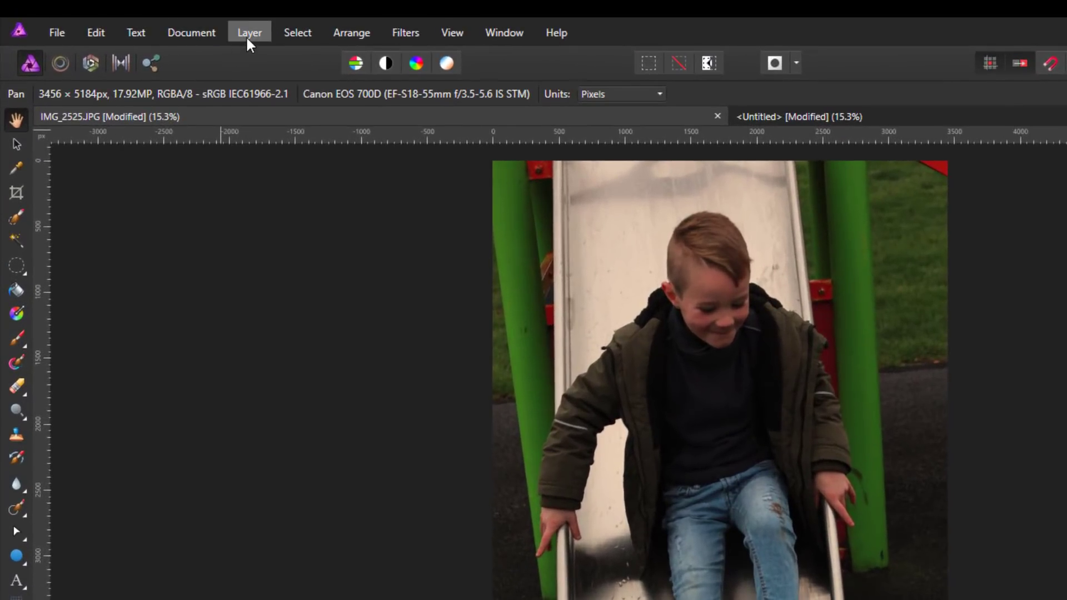
left_click(248, 34)
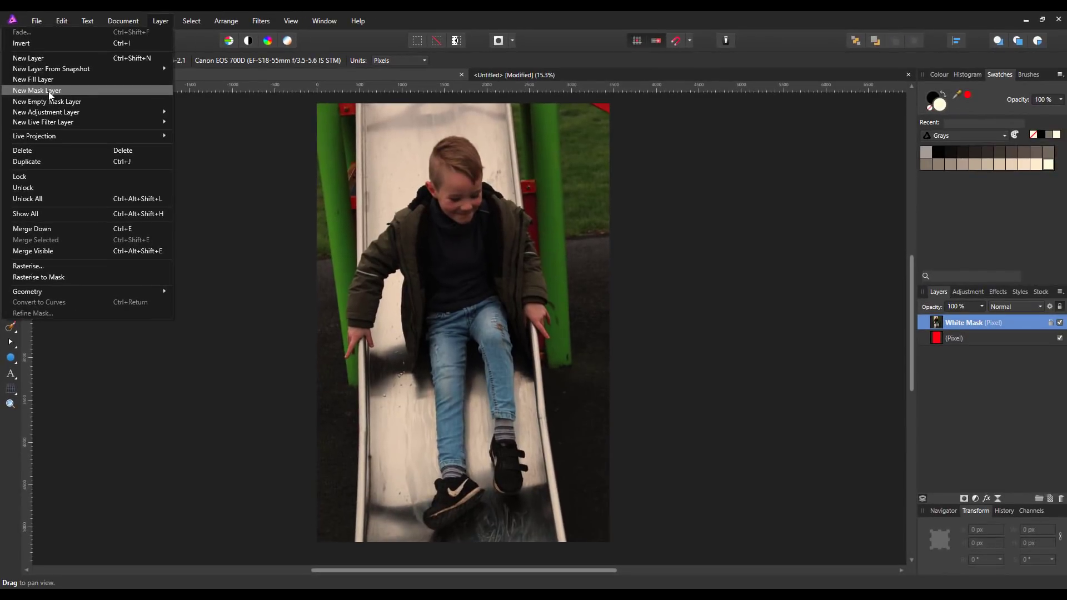
left_click(49, 91)
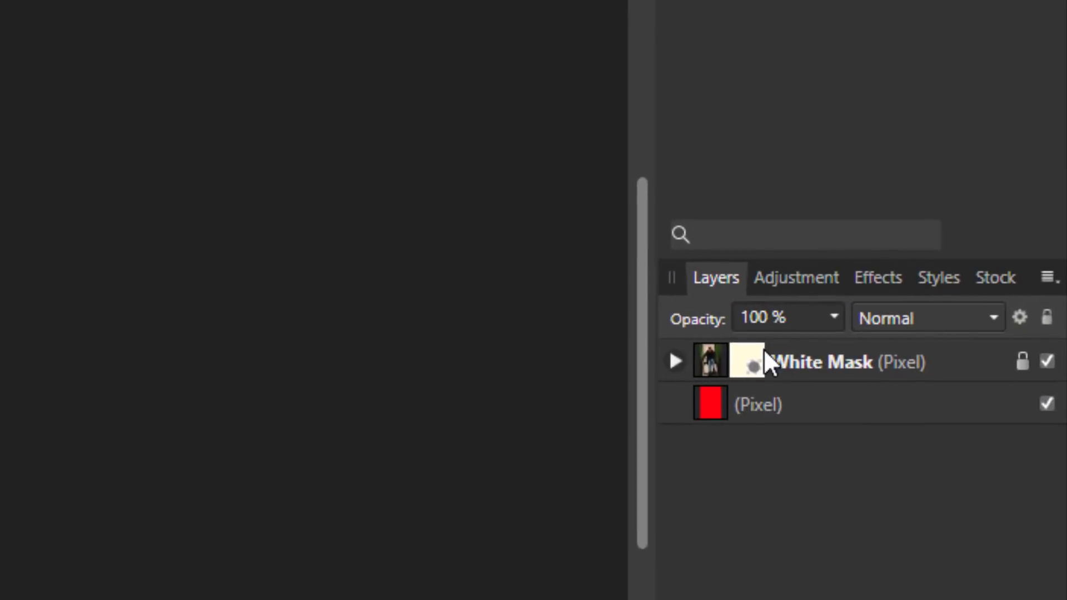
left_click(676, 361)
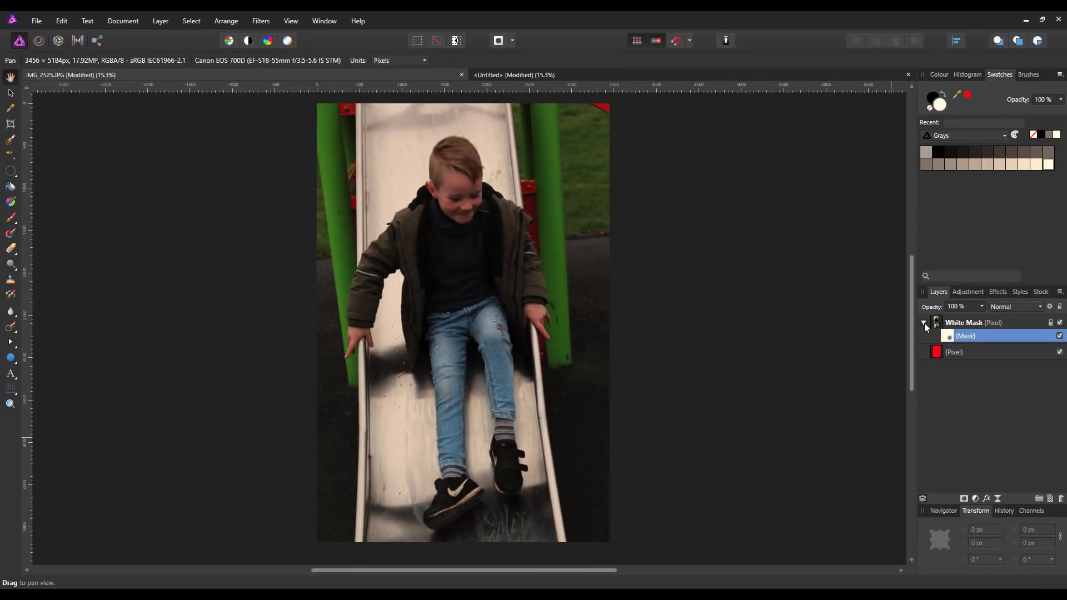
left_click(924, 322)
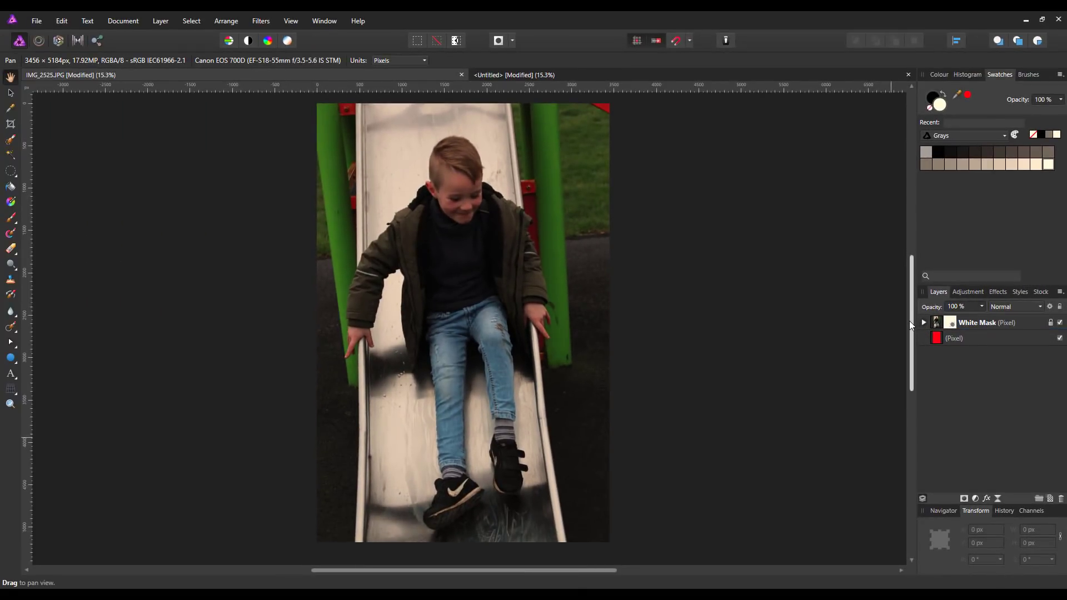
key("ctrl+z")
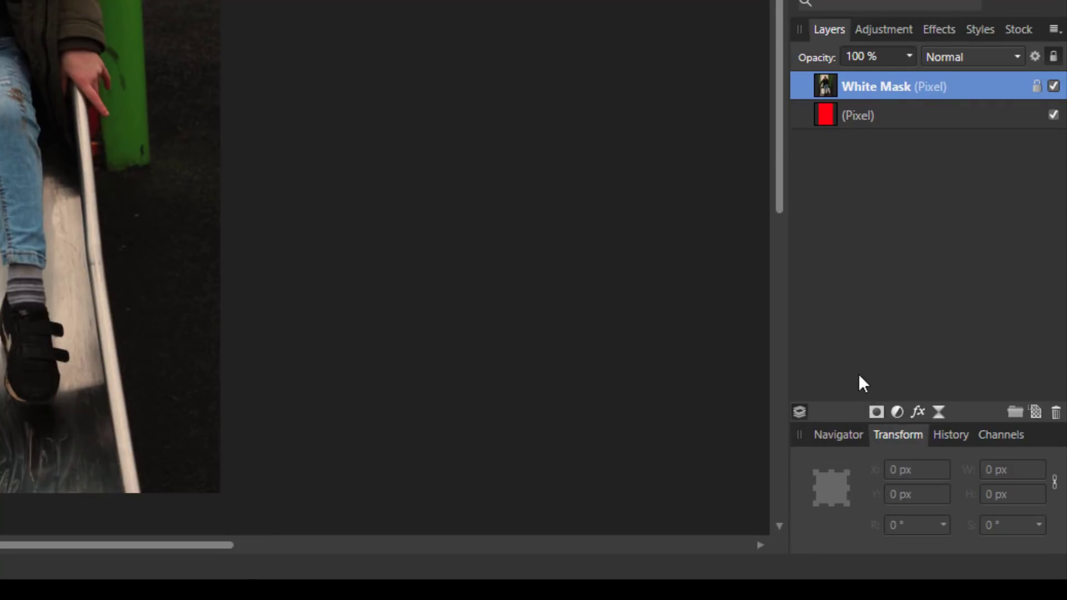
Step: Add a white mask to the White Mask layer again
left_click(877, 411)
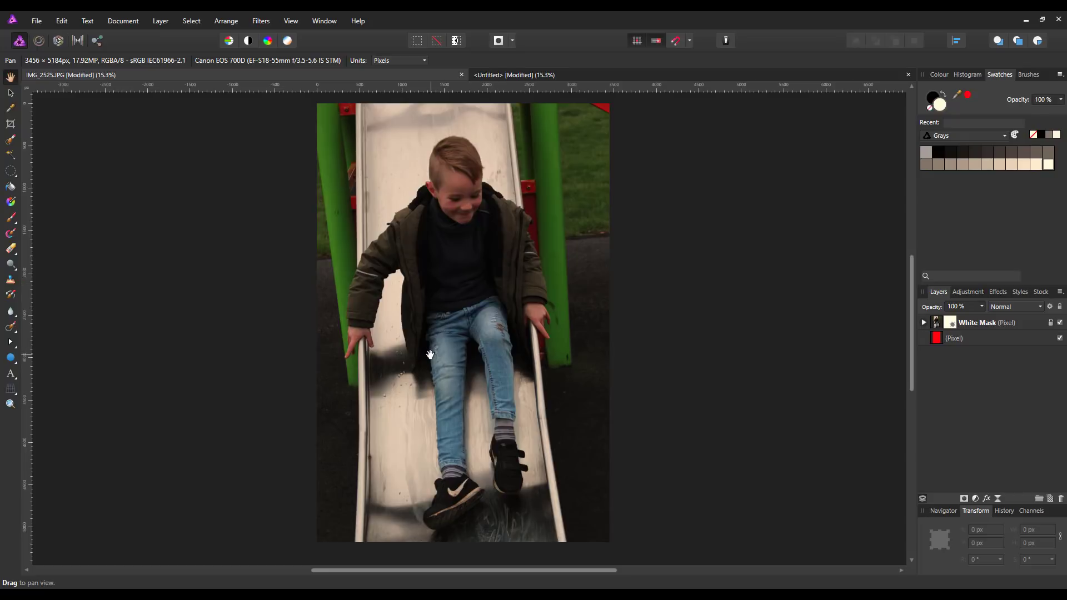
Step: In the Untitled document, try adding an empty black mask to the Black Mask layer in two ways, undoing each one
left_click(674, 75)
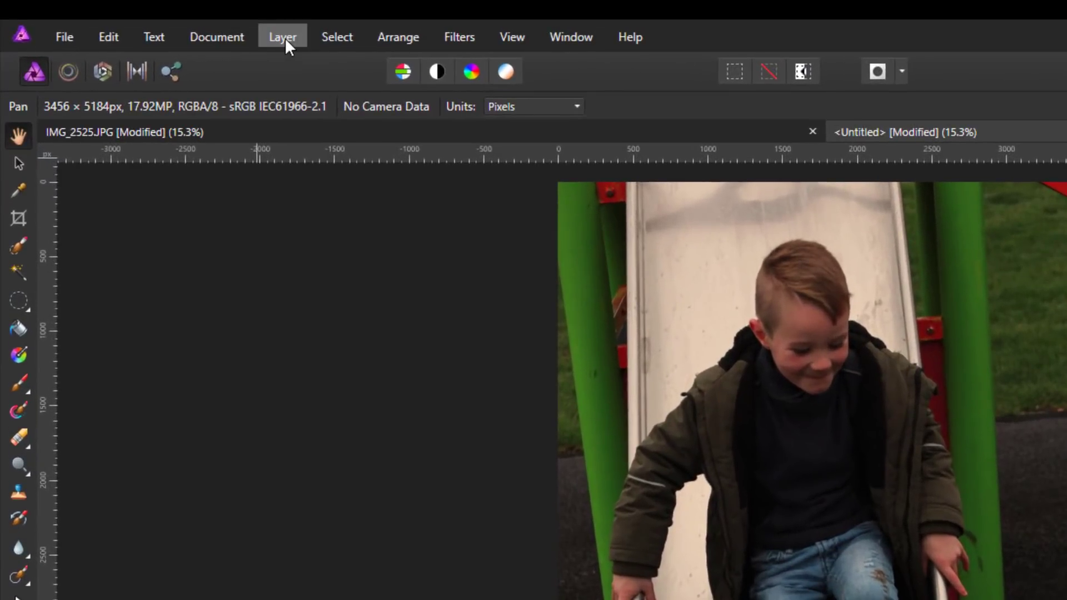
left_click(285, 38)
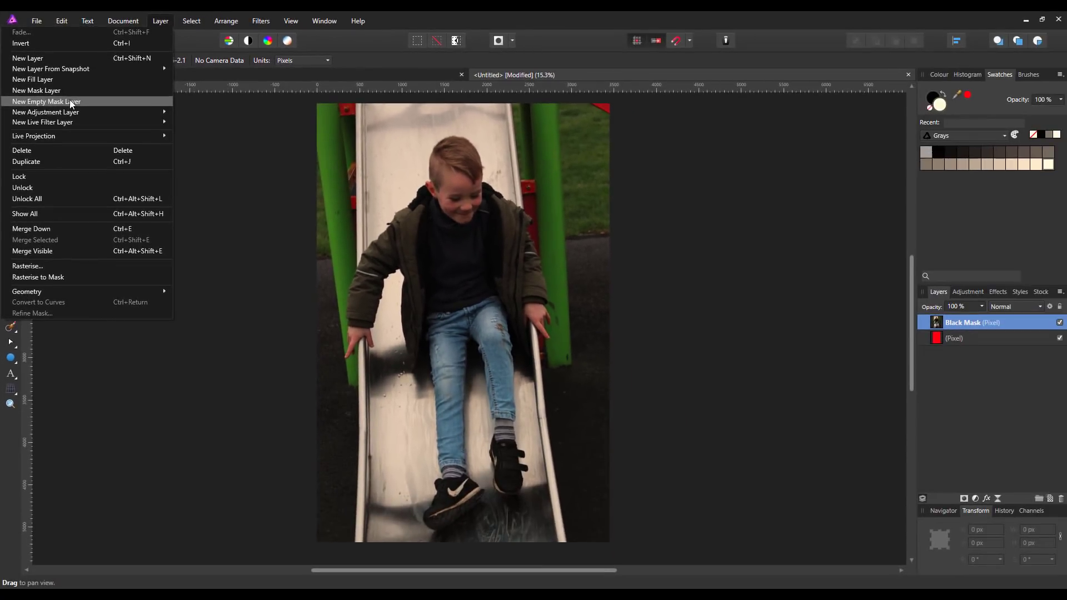
left_click(69, 101)
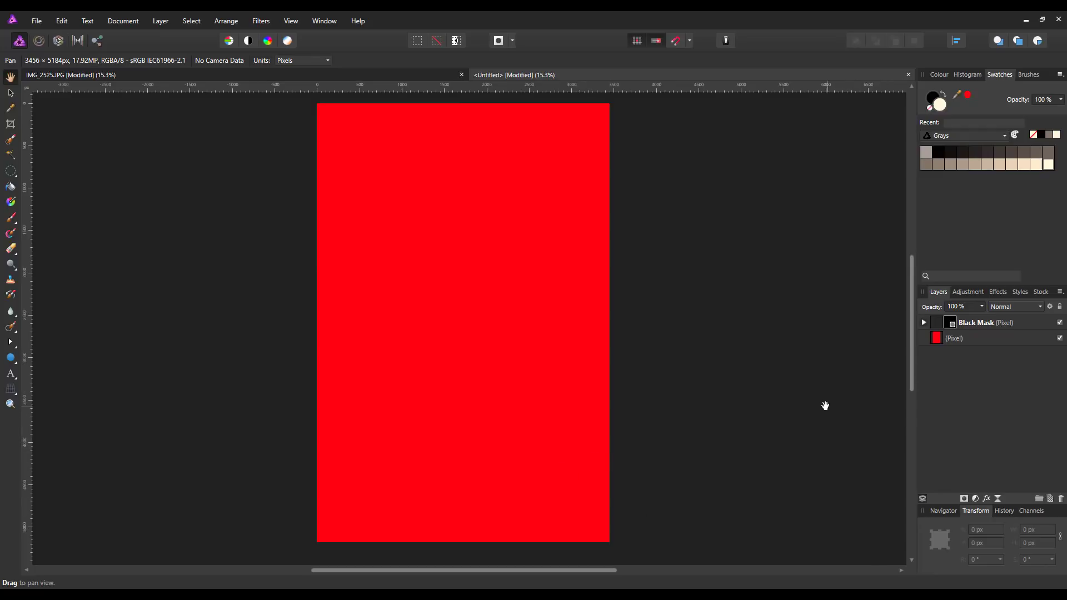
key("ctrl+z")
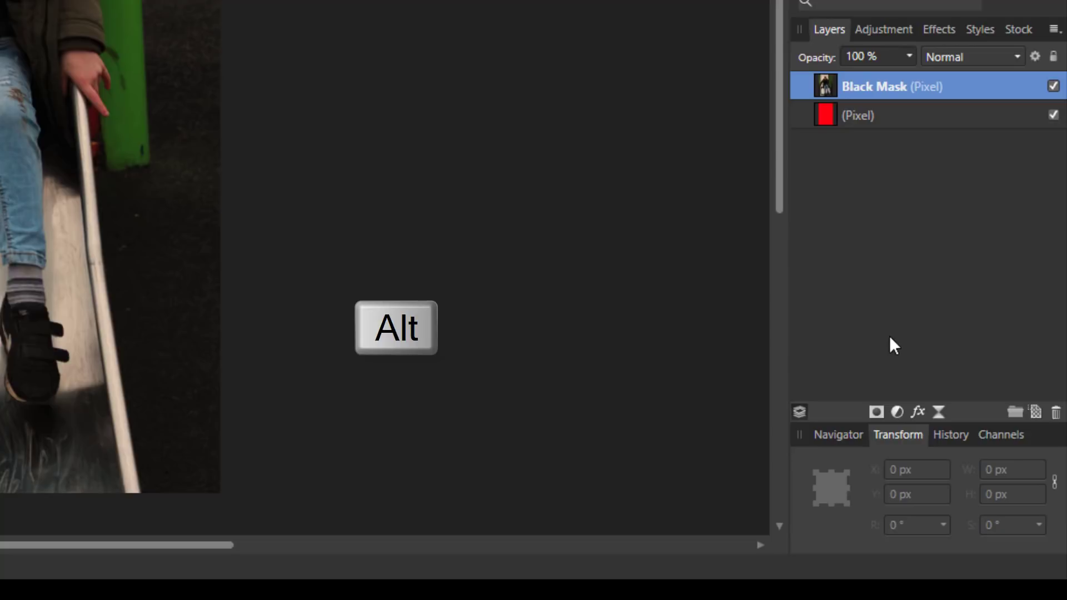
left_click(877, 412, "alt")
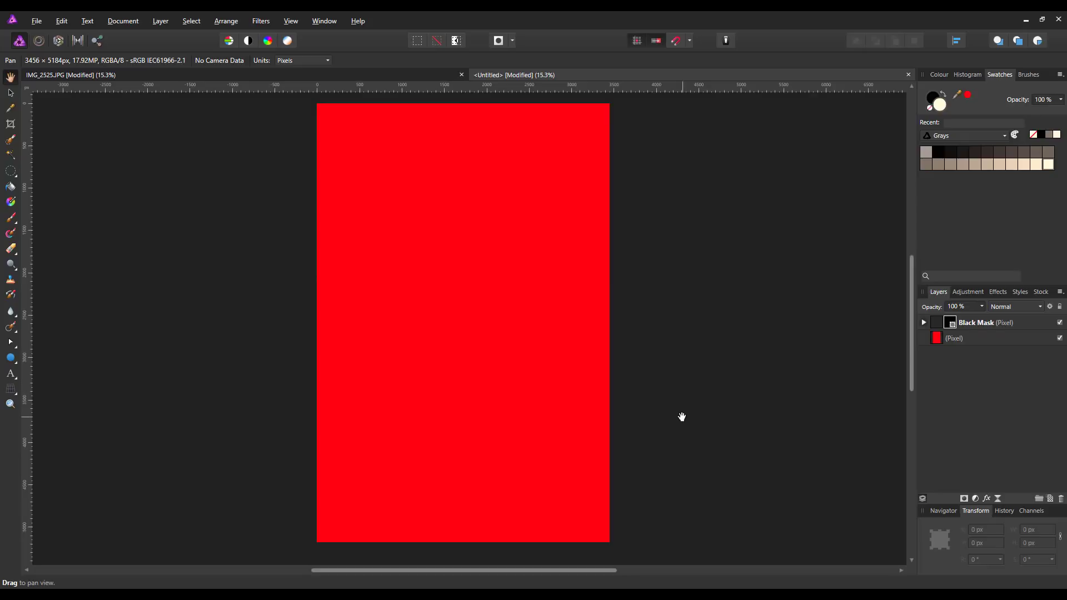
key("ctrl+z")
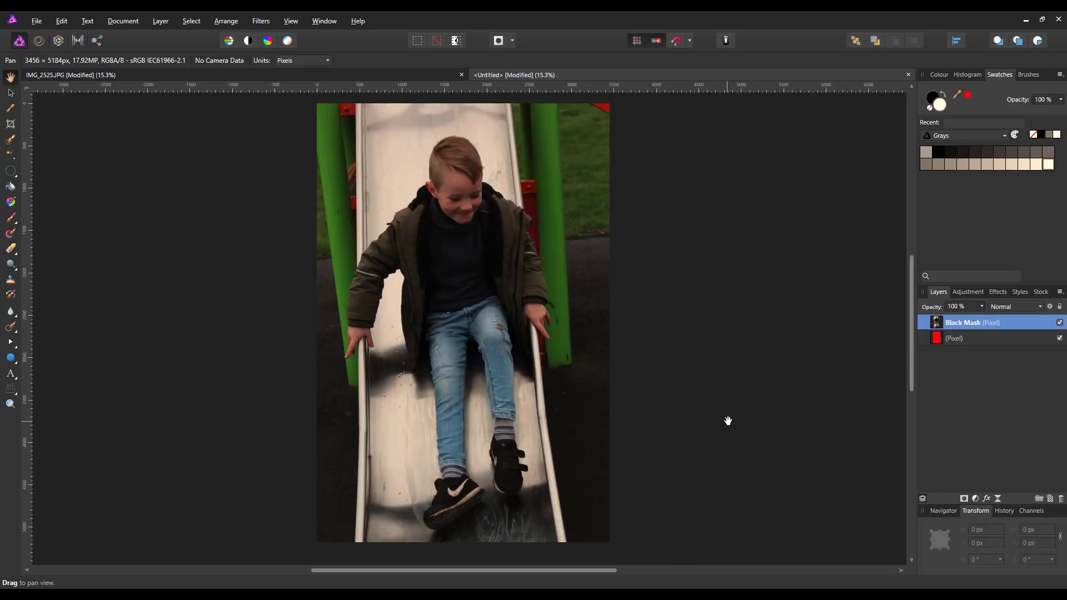
Step: In IMG_2525.JPG, paint black on the White Mask layer's mask with the 653.7 px brush to hide the boy's torso and legs
left_click(409, 79)
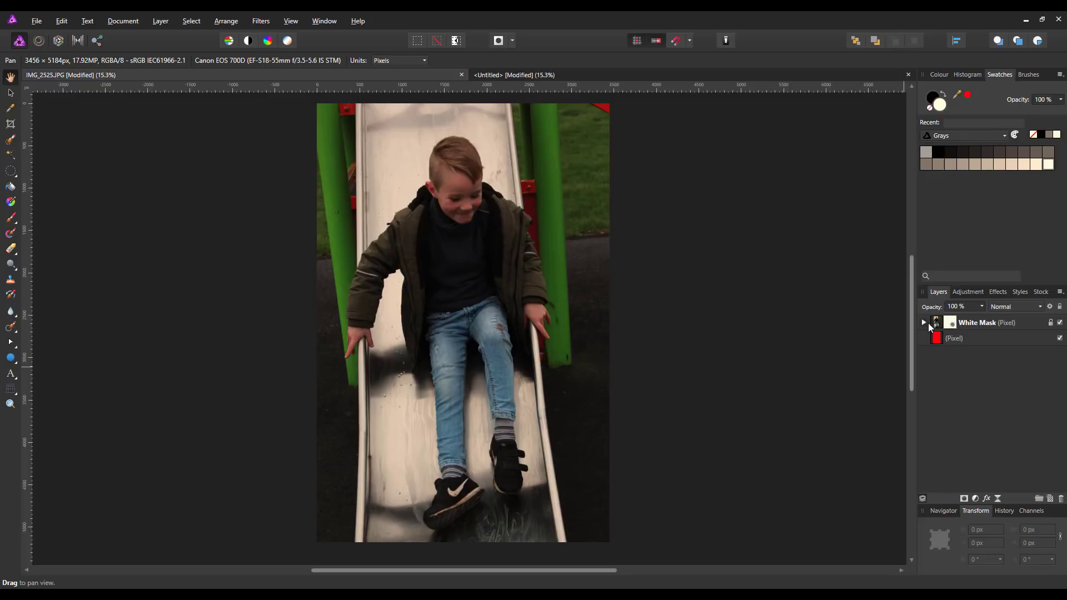
left_click(922, 322)
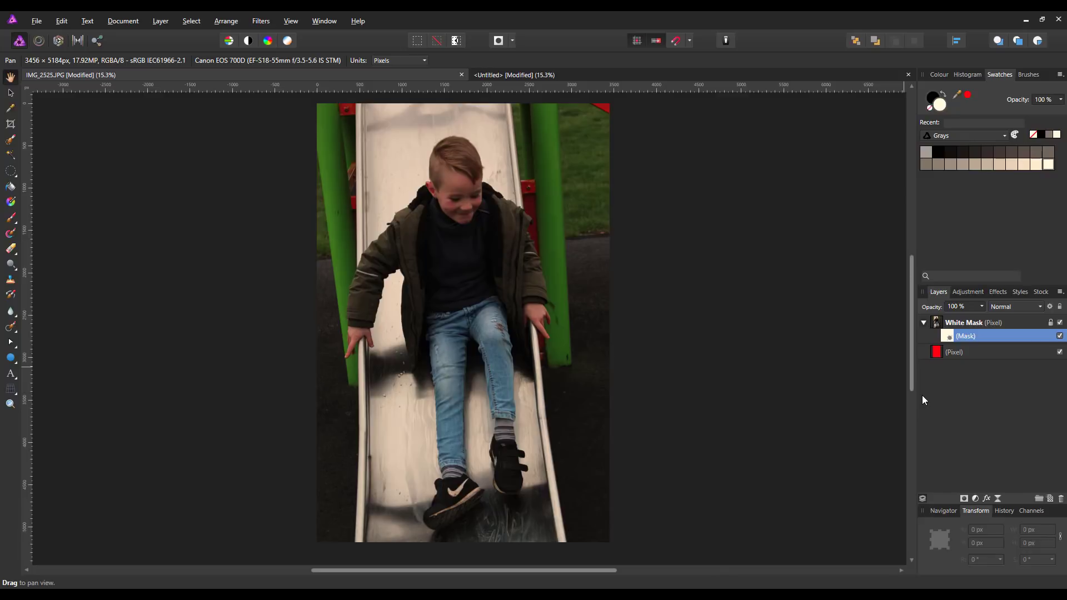
key("b")
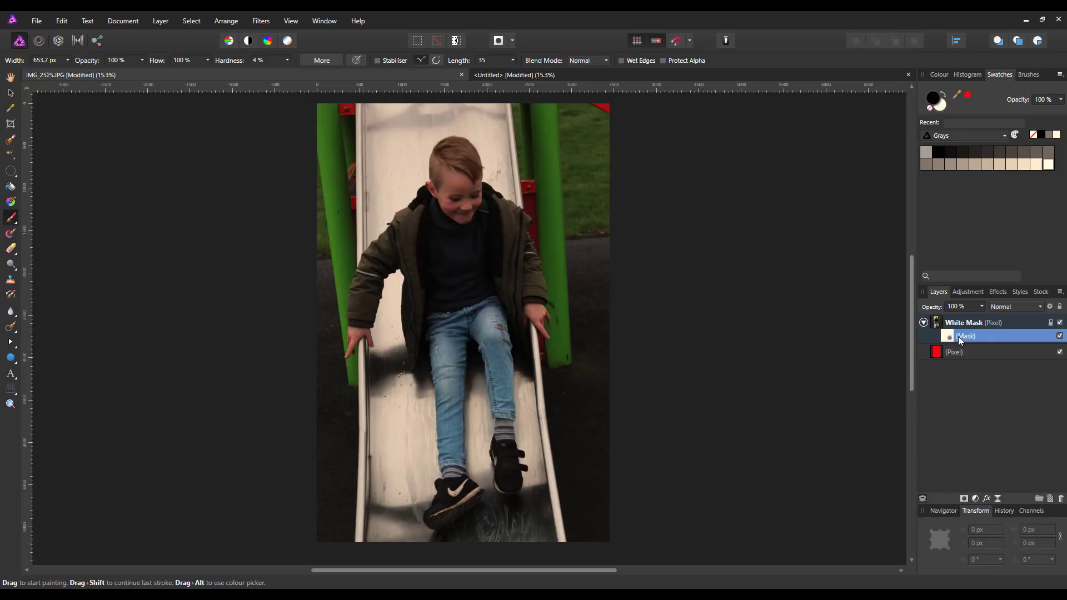
left_click(483, 329)
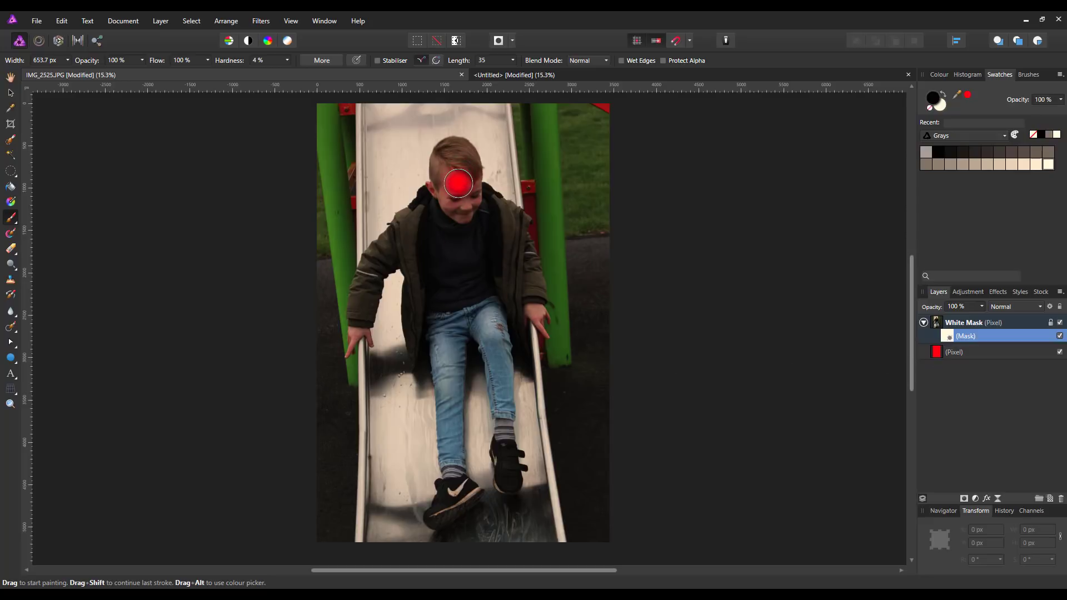
mouse_move(476, 250)
left_mouse_down()
mouse_move(434, 264)
mouse_move(443, 299)
mouse_move(470, 313)
mouse_move(573, 318)
mouse_move(400, 386)
mouse_move(500, 419)
mouse_move(447, 386)
mouse_move(457, 270)
mouse_move(482, 250)
mouse_move(458, 309)
mouse_move(477, 374)
left_mouse_up()
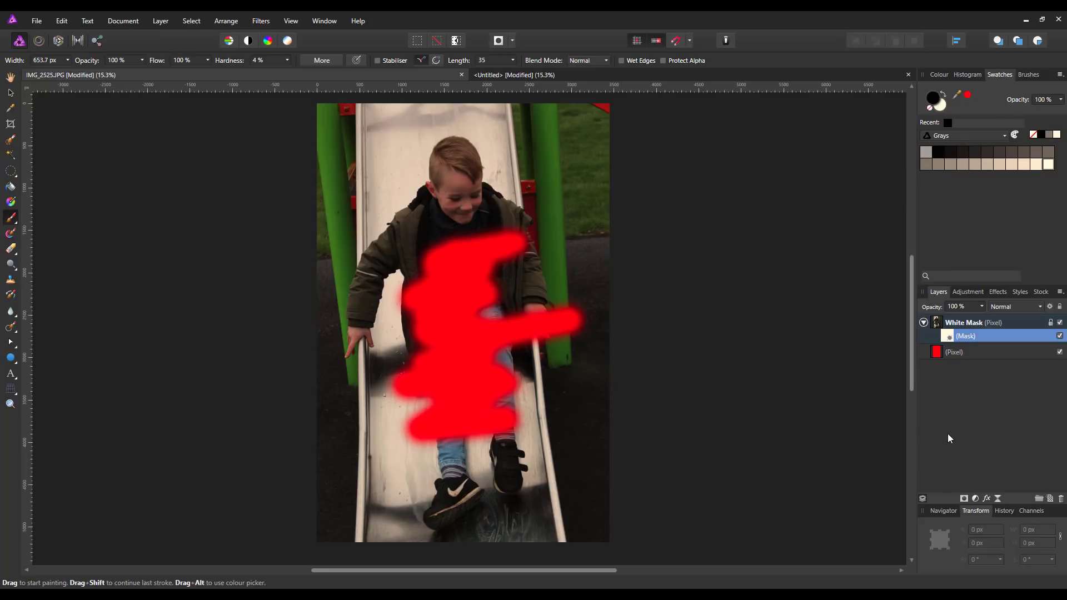
Step: Paint white on the mask to restore the jacket and legs around the waist, hiding the red layer only while painting
left_click(1060, 353)
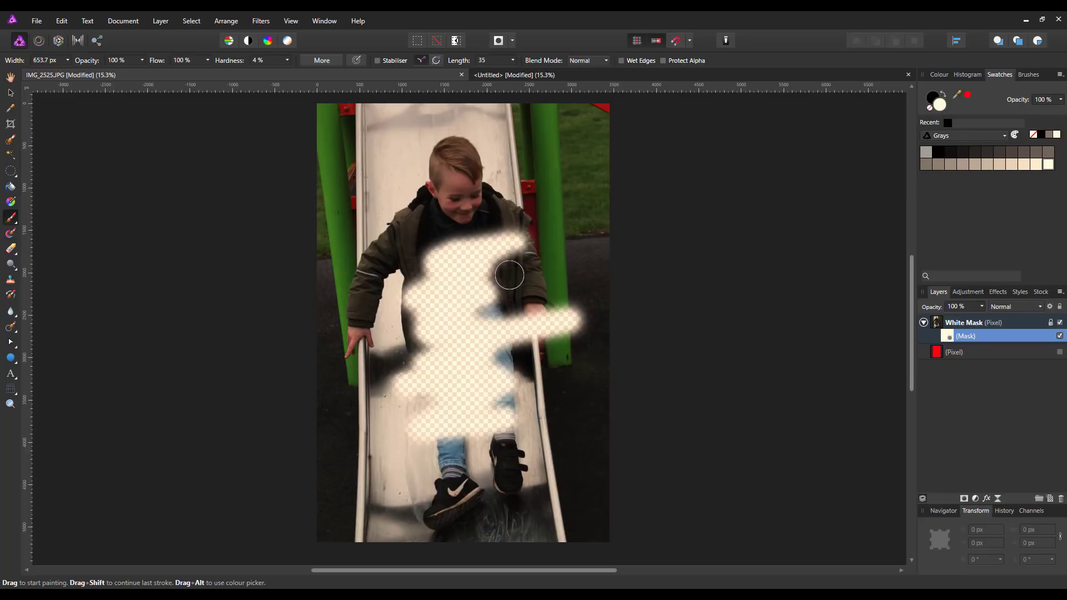
mouse_move(519, 261)
left_mouse_down()
mouse_move(492, 258)
mouse_move(489, 244)
mouse_move(422, 254)
mouse_move(414, 308)
mouse_move(382, 347)
mouse_move(421, 365)
mouse_move(382, 406)
mouse_move(422, 394)
mouse_move(401, 425)
mouse_move(492, 431)
mouse_move(484, 409)
mouse_move(532, 366)
mouse_move(481, 344)
mouse_move(513, 318)
mouse_move(538, 330)
mouse_move(565, 317)
mouse_move(364, 417)
mouse_move(478, 328)
left_mouse_up()
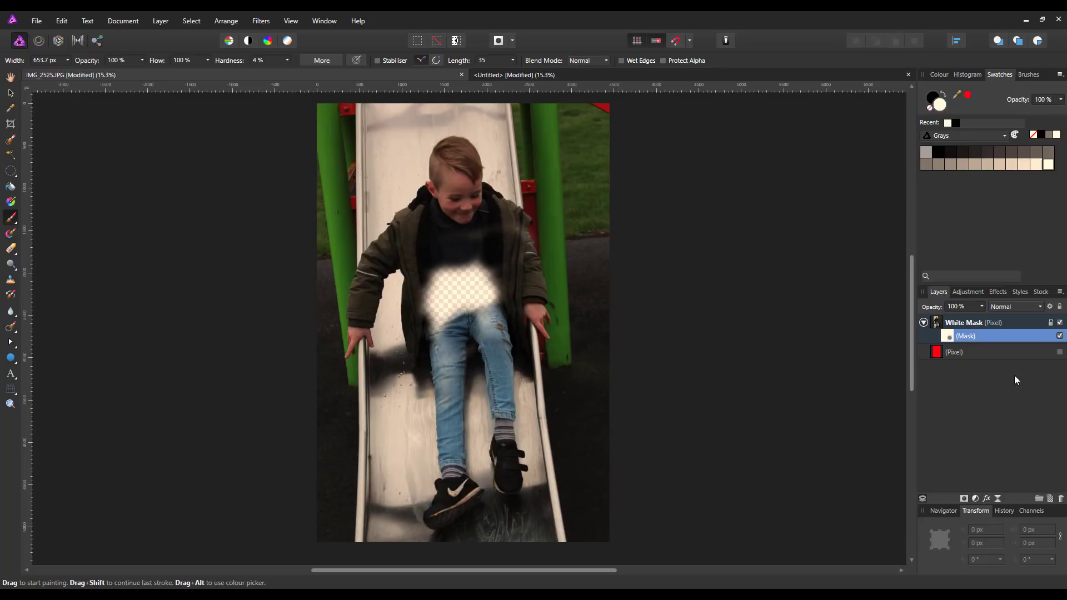
left_click(1060, 351)
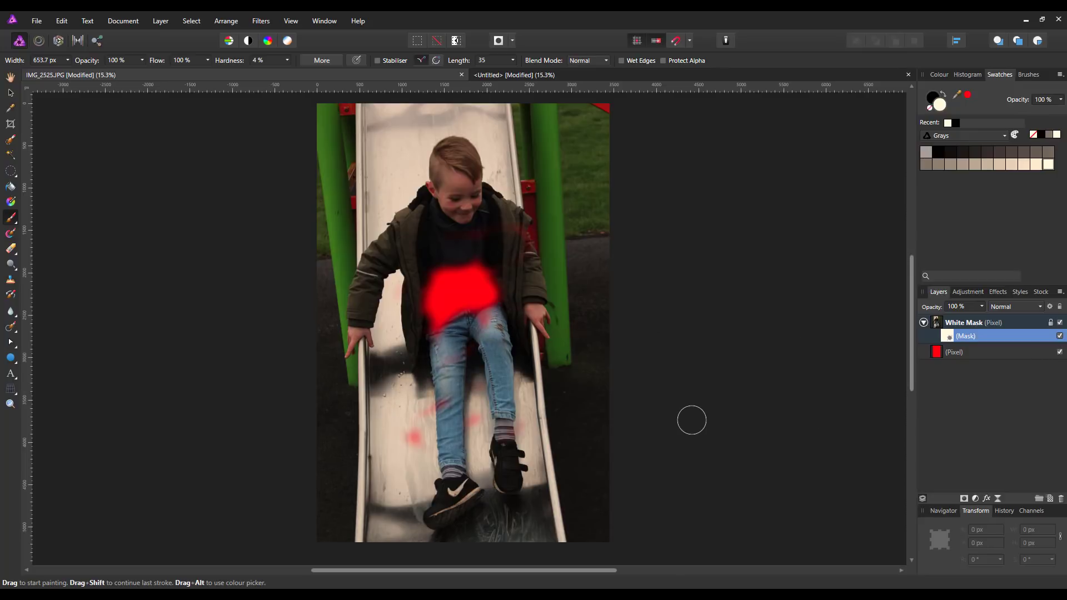
Step: In the Untitled document, add a black mask to the Black Mask layer
left_click(499, 75)
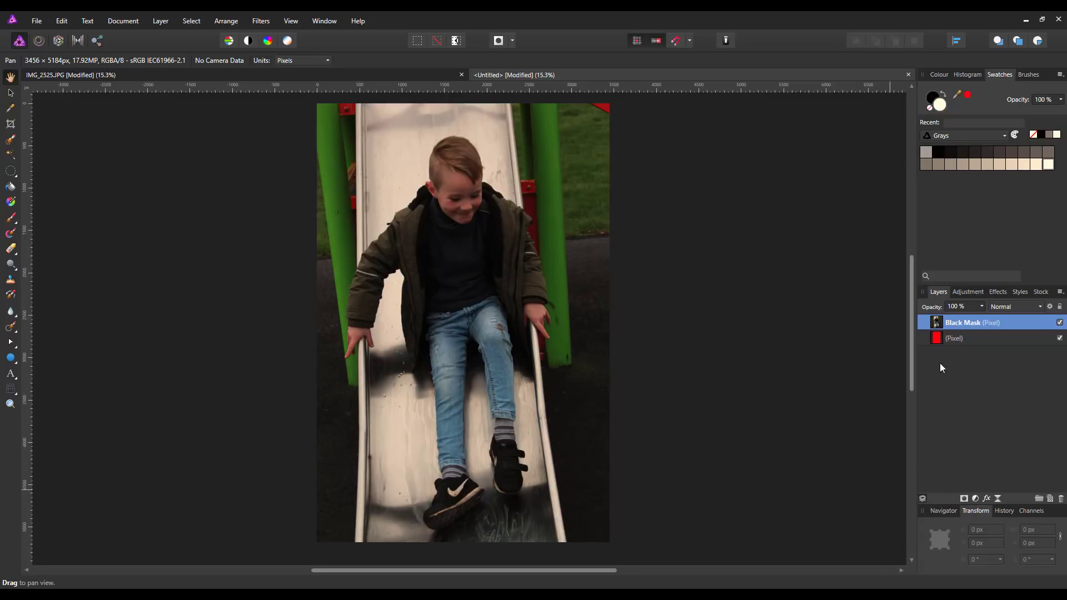
left_click(964, 498)
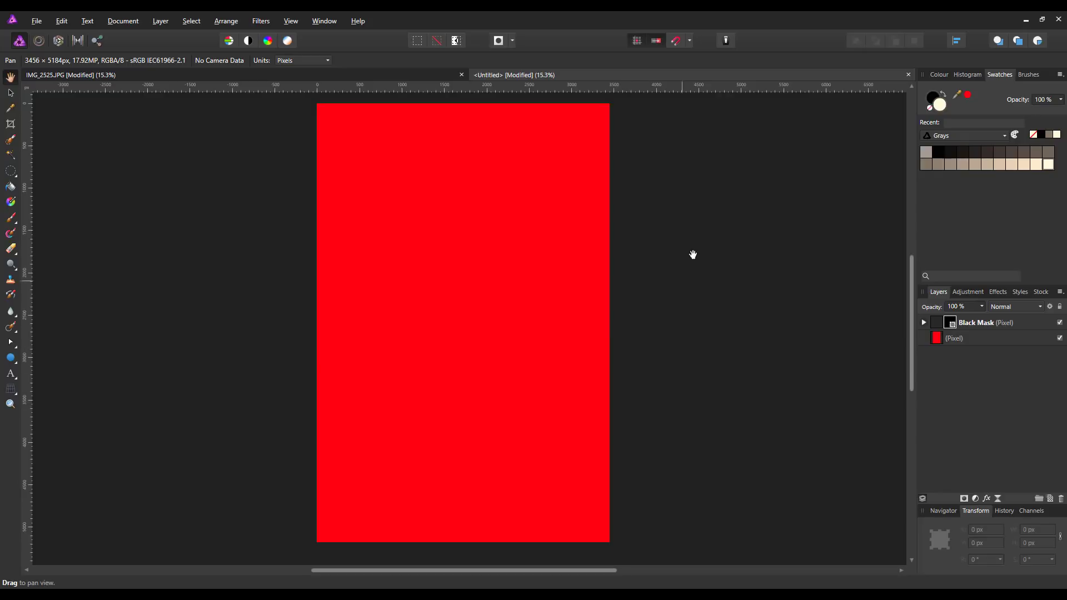
Step: Paint white on the black mask with the brush enlarged to 1999.7 px to reveal the boy's head and shoulders
left_click(10, 218)
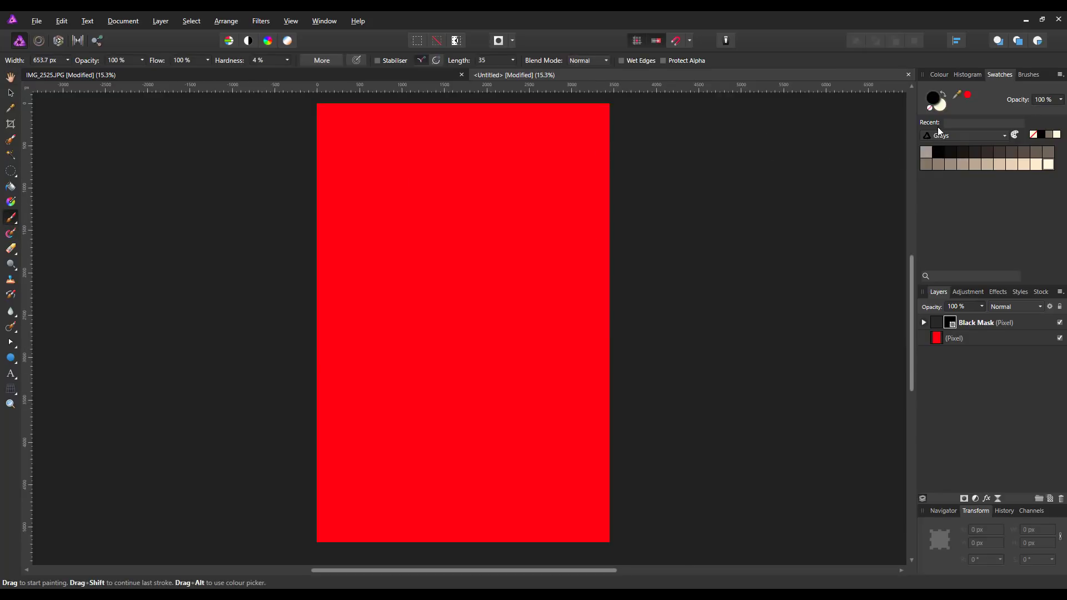
left_click(942, 108)
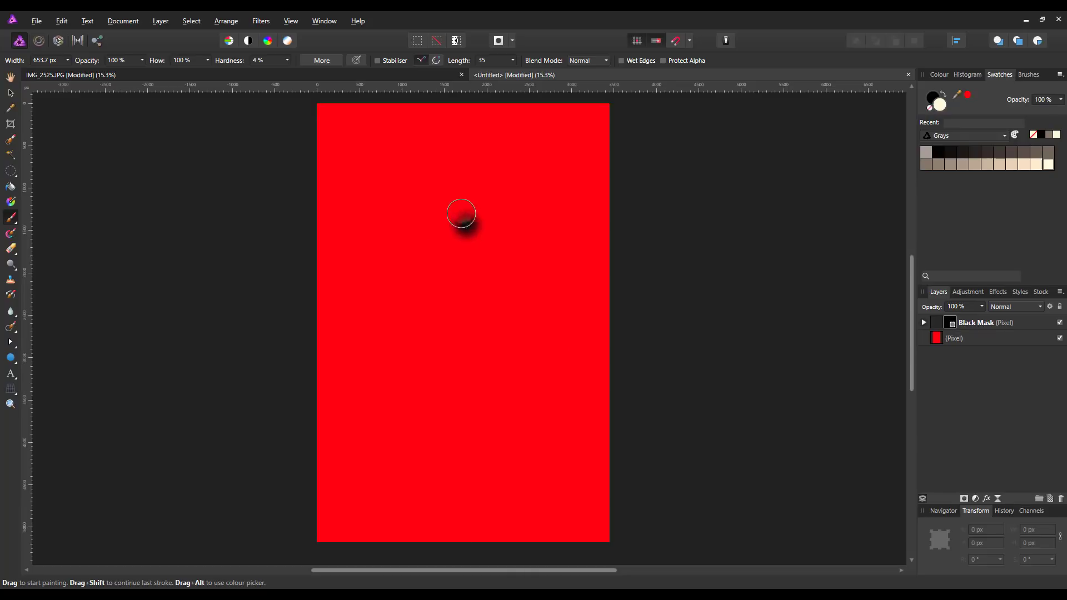
key("bracketright")
key("bracketright")
key("bracketright")
key("bracketright")
key("bracketright")
key("bracketright")
key("bracketright")
key("bracketright")
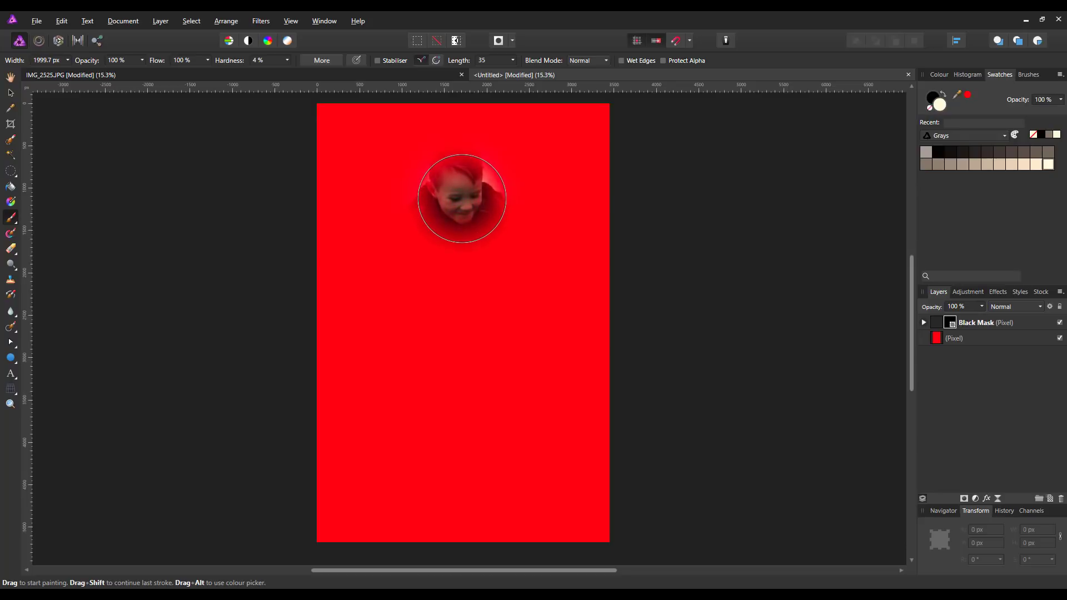
mouse_move(458, 191)
left_mouse_down()
mouse_move(435, 179)
mouse_move(467, 178)
mouse_move(446, 212)
left_mouse_up()
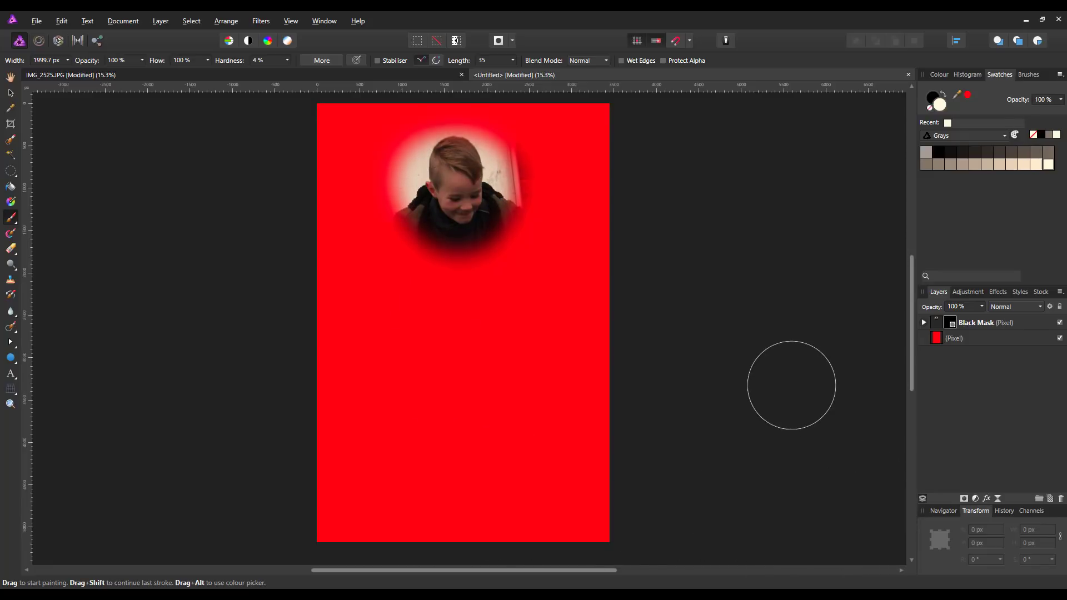
left_click_drag(536, 154, 405, 185)
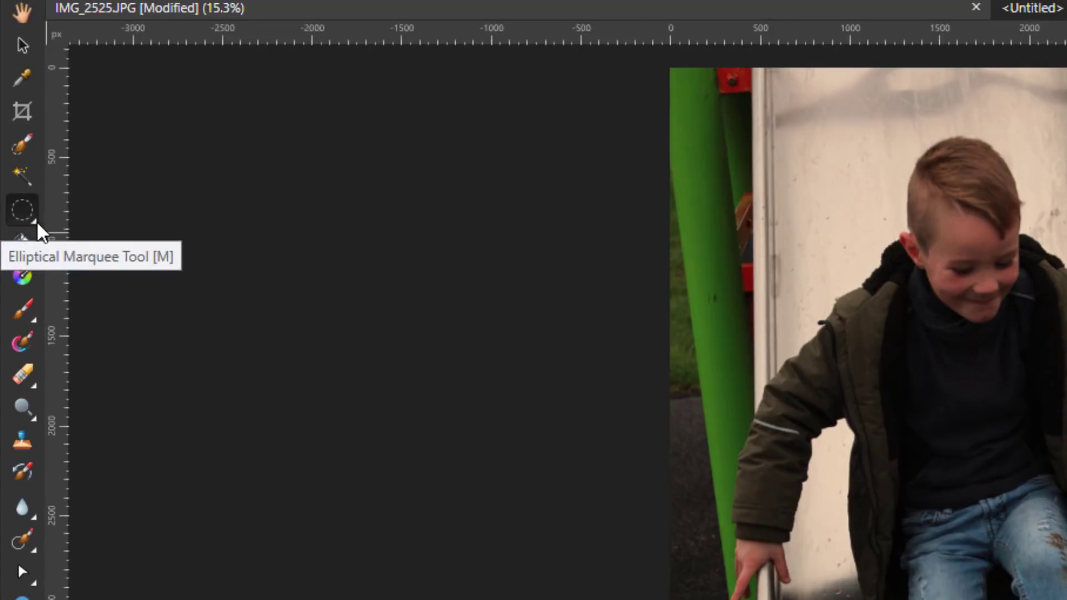
Step: In IMG_2525.JPG, draw an elliptical selection with 400 px feather around the boy's head and shoulders and mask the White Mask layer with it
left_click(38, 225)
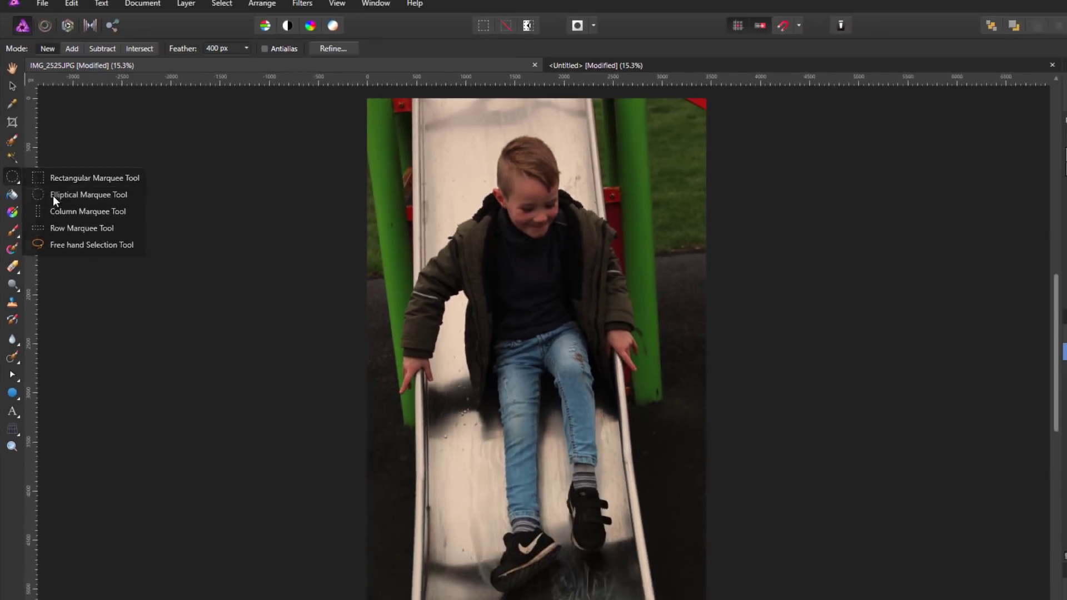
left_click(88, 244)
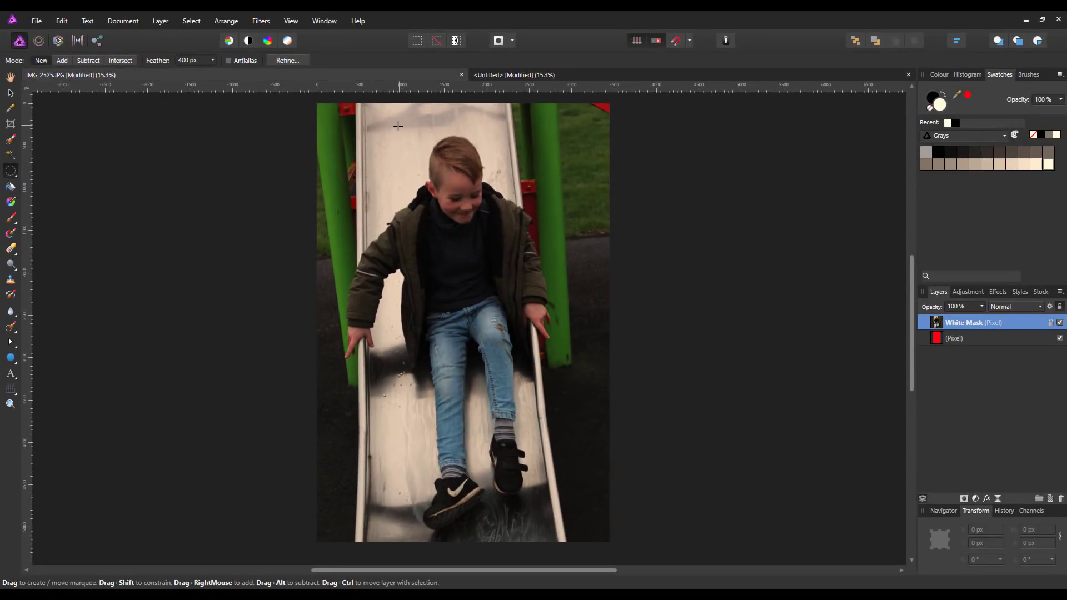
left_click_drag(392, 119, 485, 247)
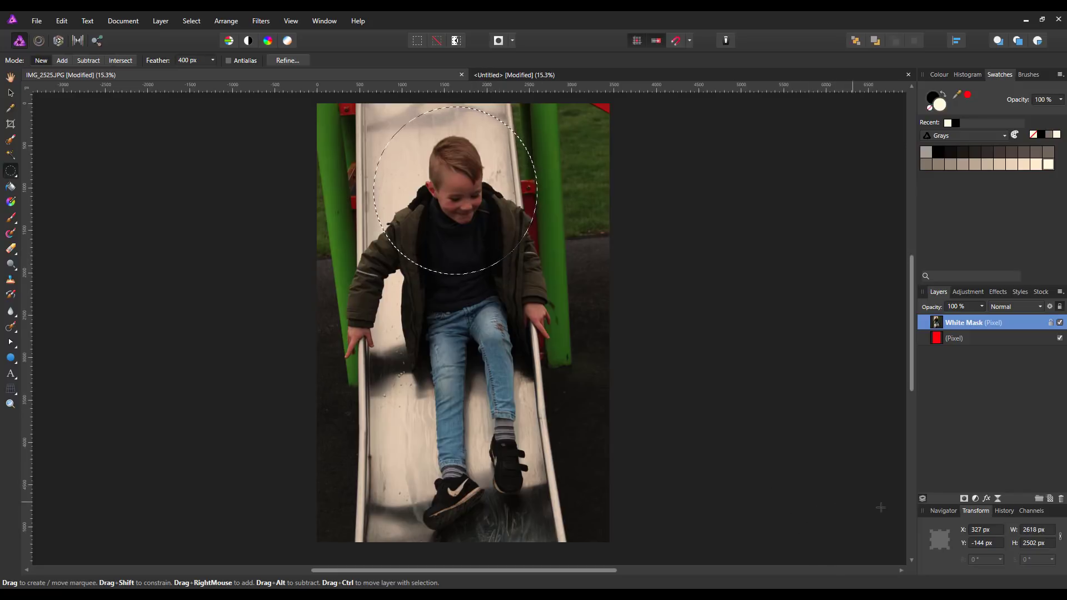
left_click(965, 499)
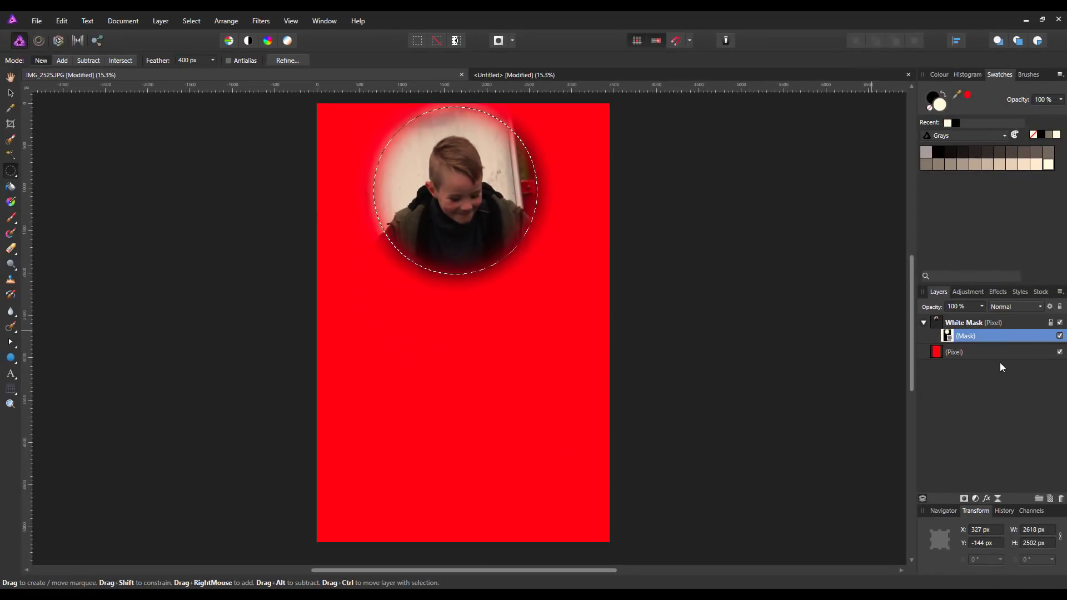
Step: Clear the selection and turn off the visibility of both the red layer and the White Mask layer's mask
left_click(1060, 352)
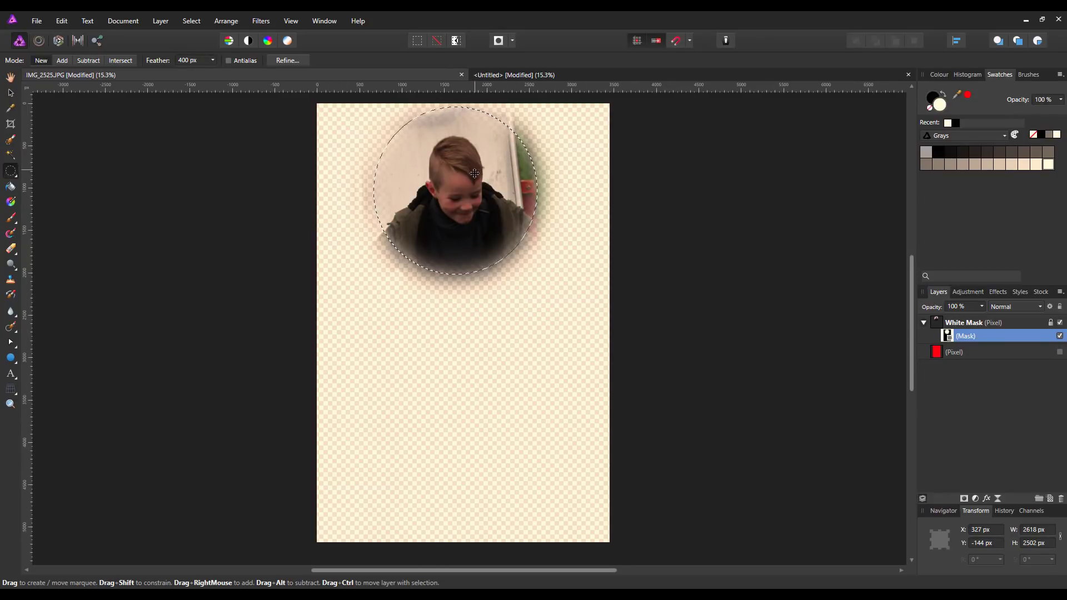
key("ctrl+d")
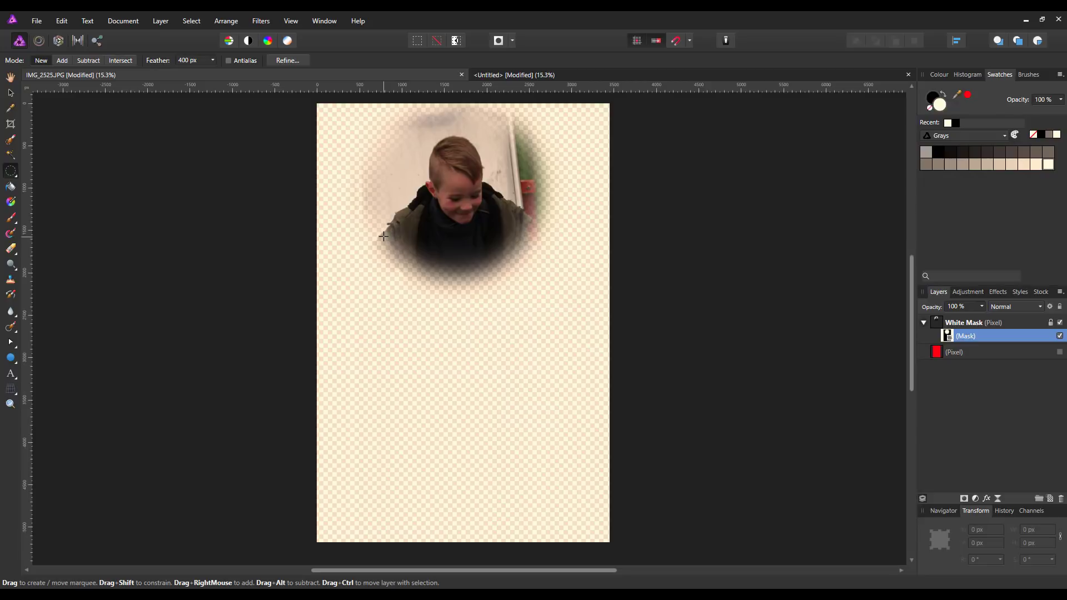
left_click(1059, 336)
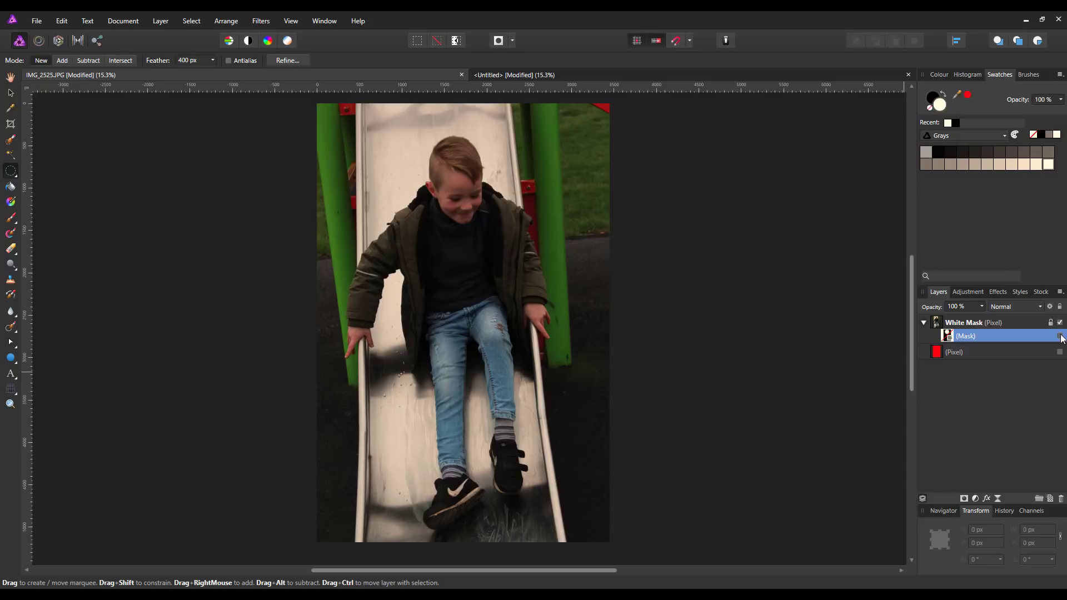
Step: Turn the visibility of the White Mask layer's mask back on
left_click(1059, 337)
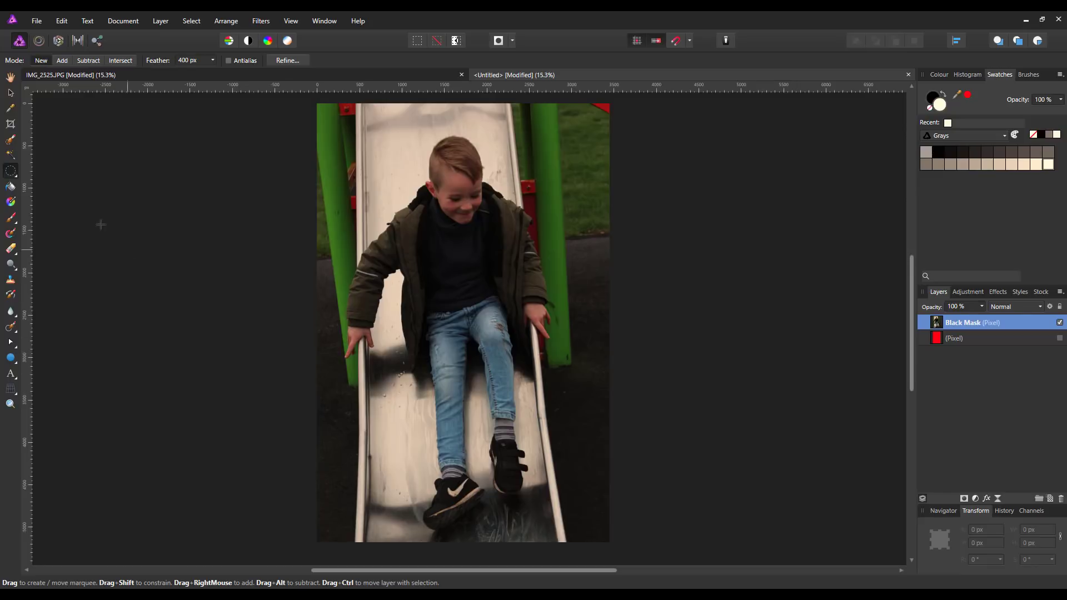
Step: In the Untitled document, draw an elliptical selection with 400 px feather around the boy's head and shoulders and try a black mask on the Black Mask layer
left_click_drag(376, 123, 557, 264)
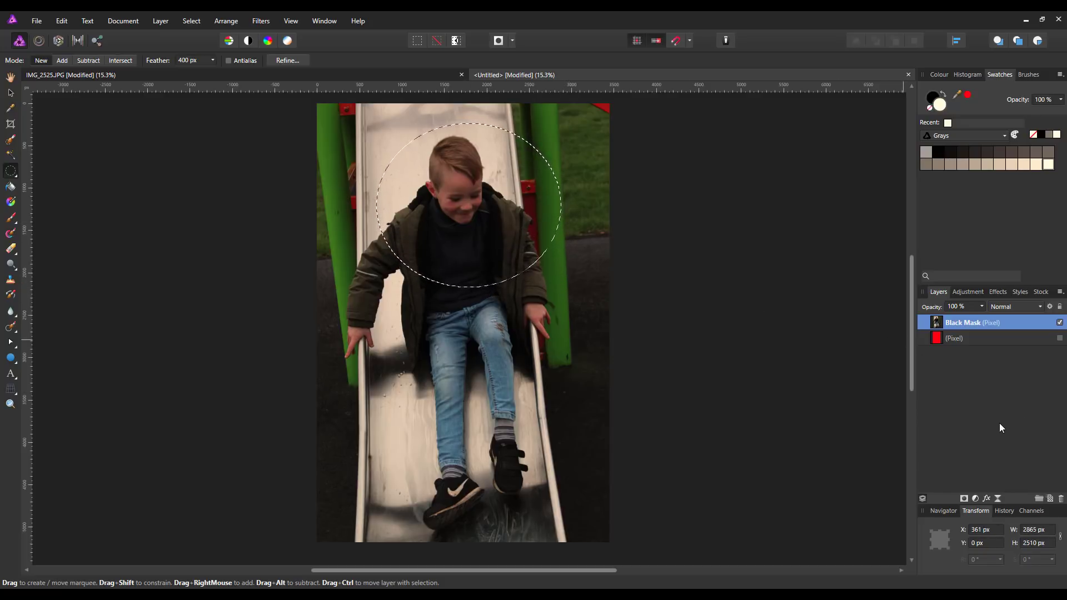
left_click(963, 499)
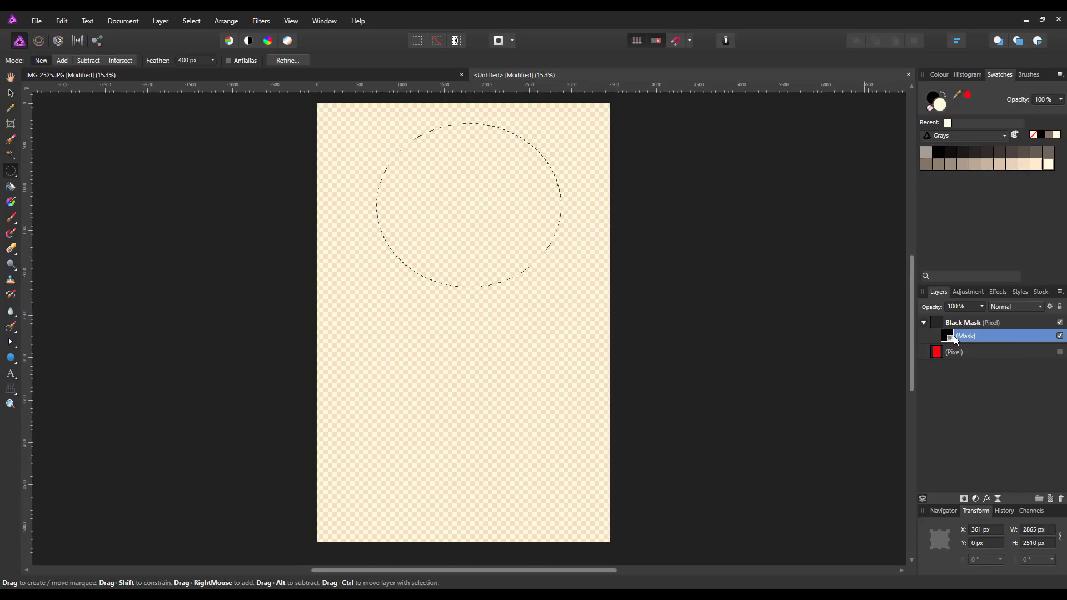
key("Delete")
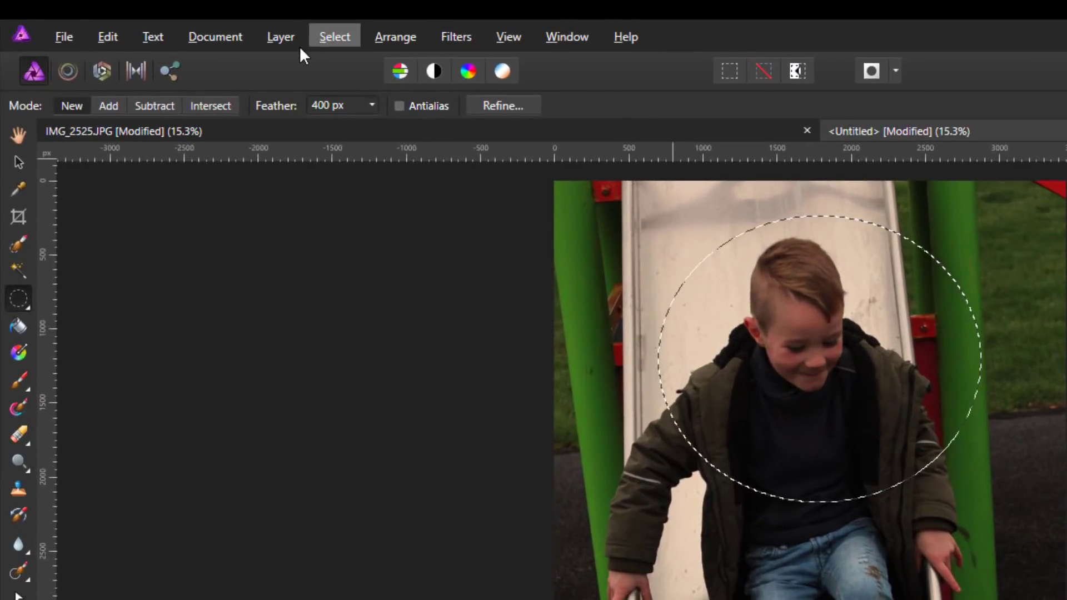
Step: Invert the elliptical selection and mask the Black Mask layer with it to hide the boy's head and shoulders
left_click(345, 34)
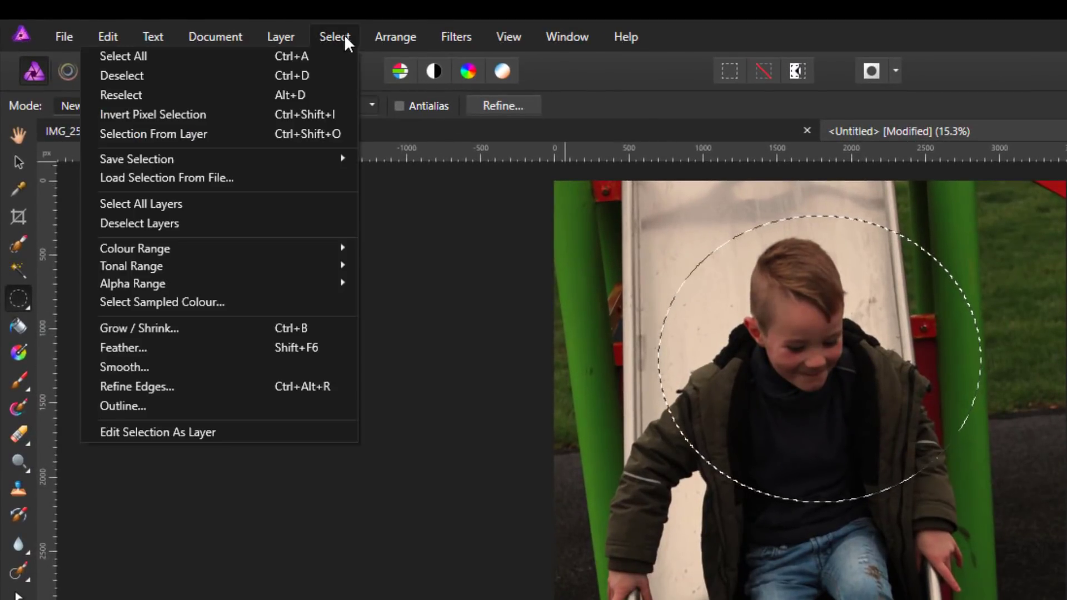
left_click(160, 114)
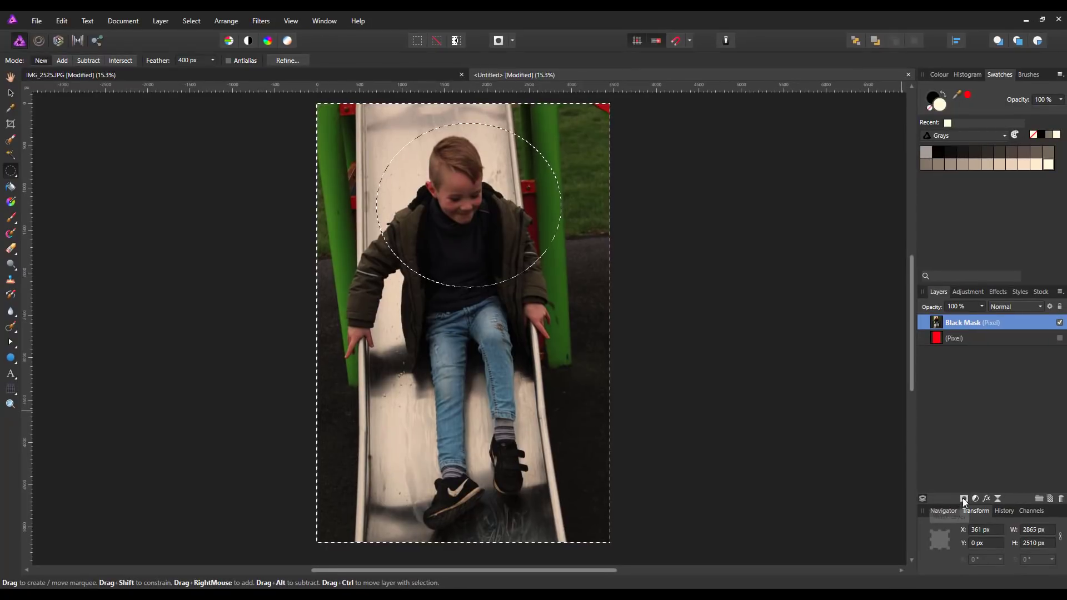
left_click(964, 498)
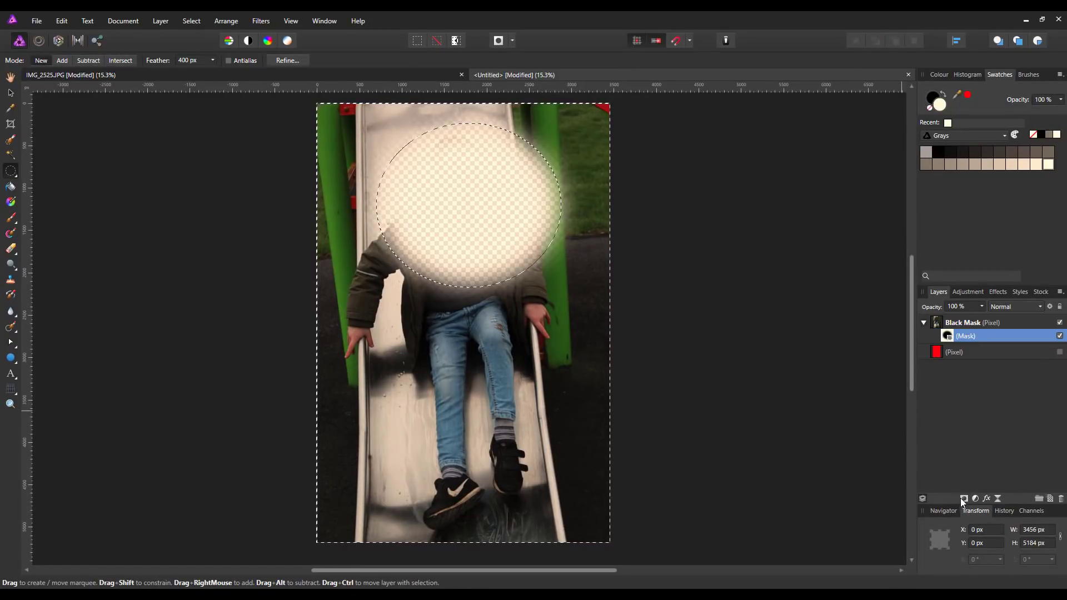
left_click(597, 191)
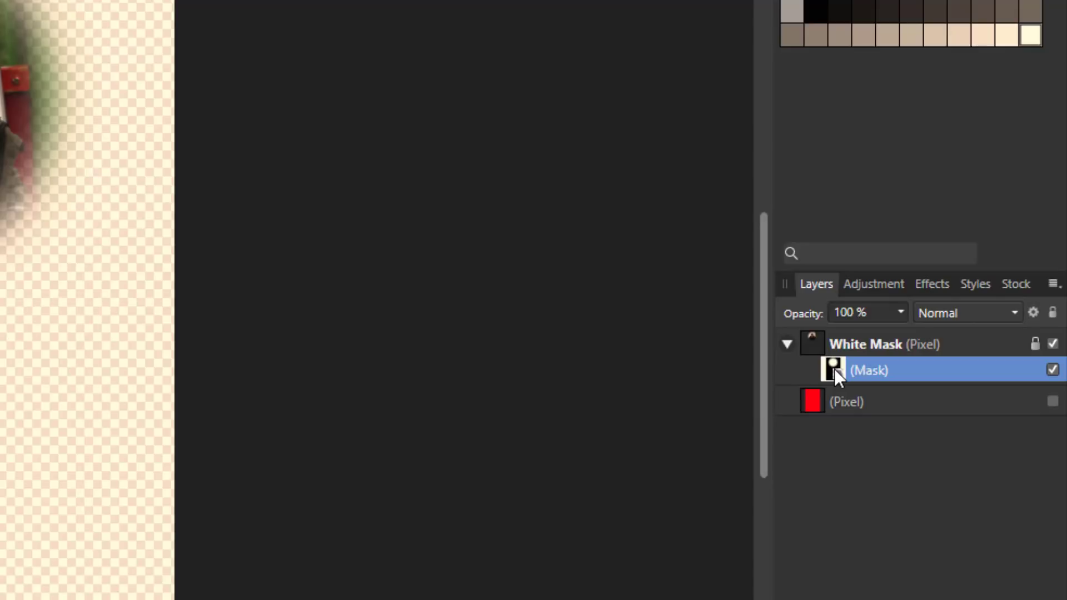
Step: In IMG_2525.JPG, view the White Mask layer's mask on its own in black and white, and return to the masked photo
key("alt")
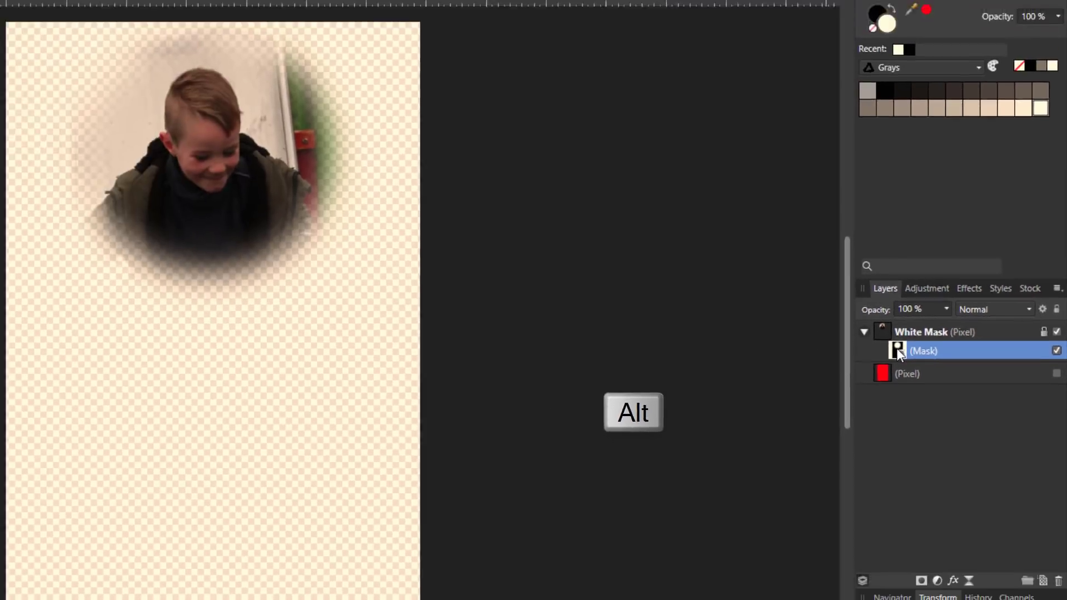
left_click(838, 368, "alt")
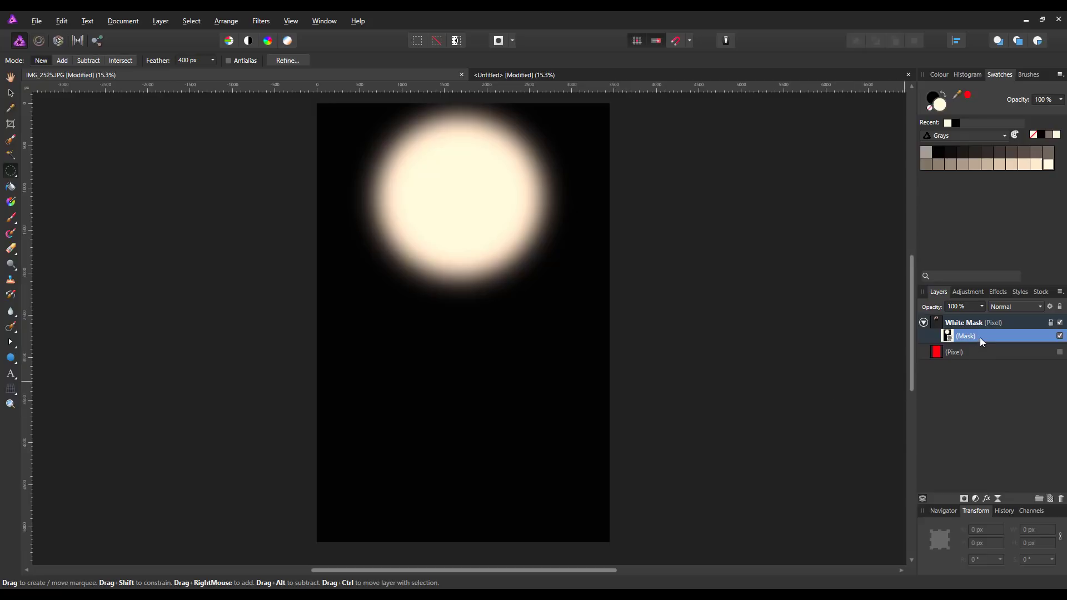
left_click(1007, 323)
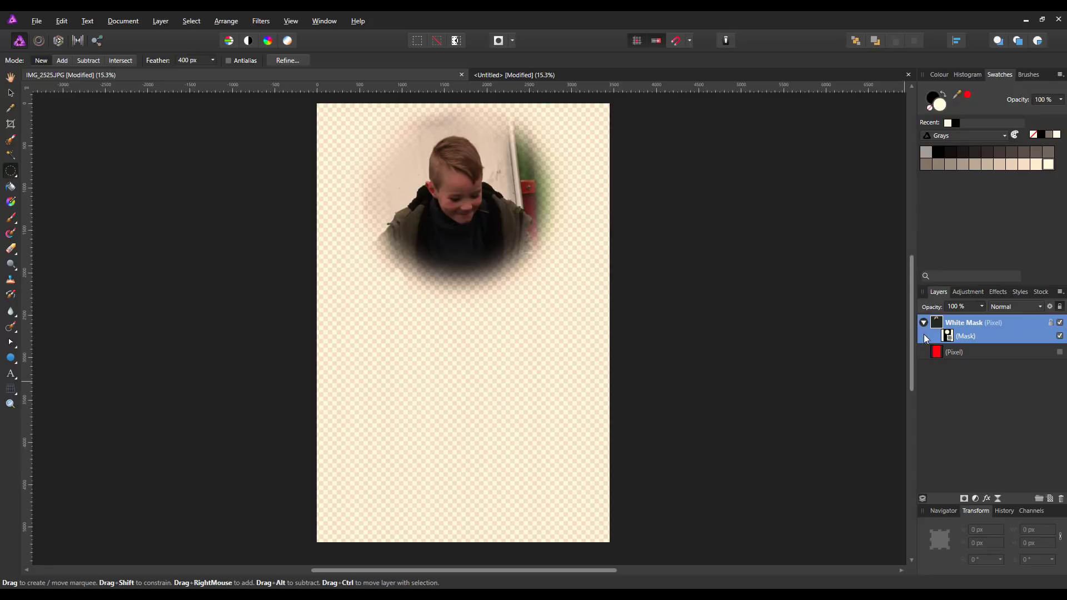
Step: Delete the White Mask layer's mask and draw an elliptical selection with 400 px feather around the boy's head and shoulders
left_click(947, 337)
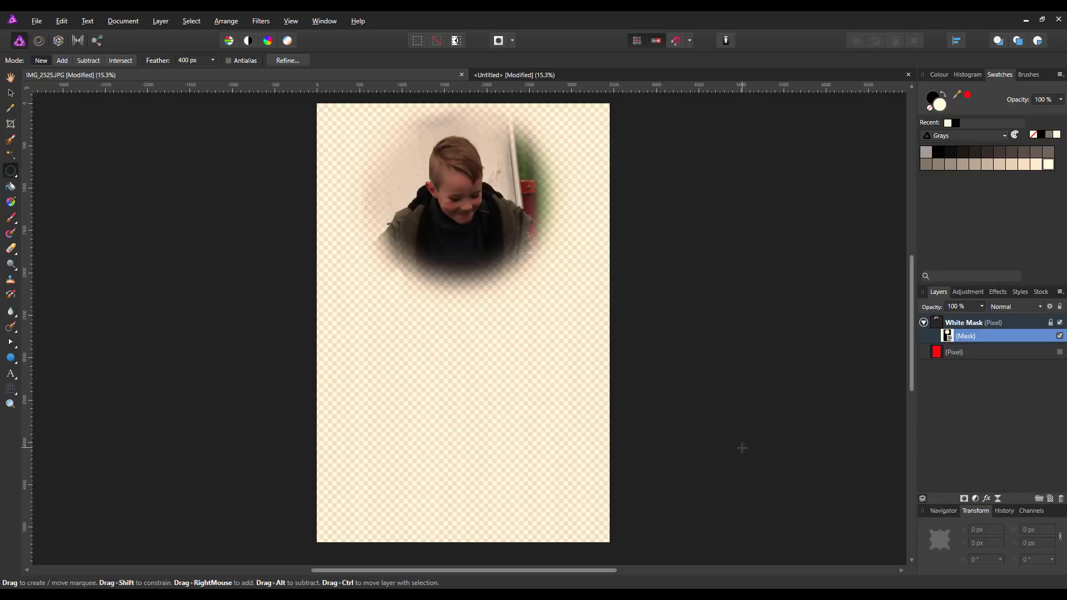
right_click(948, 334)
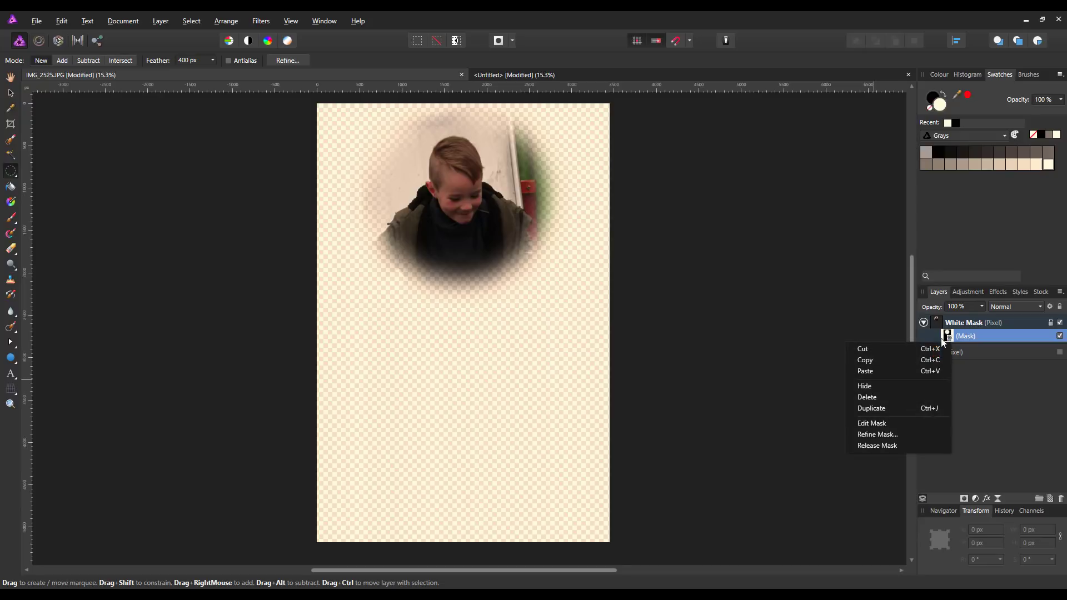
left_click(871, 396)
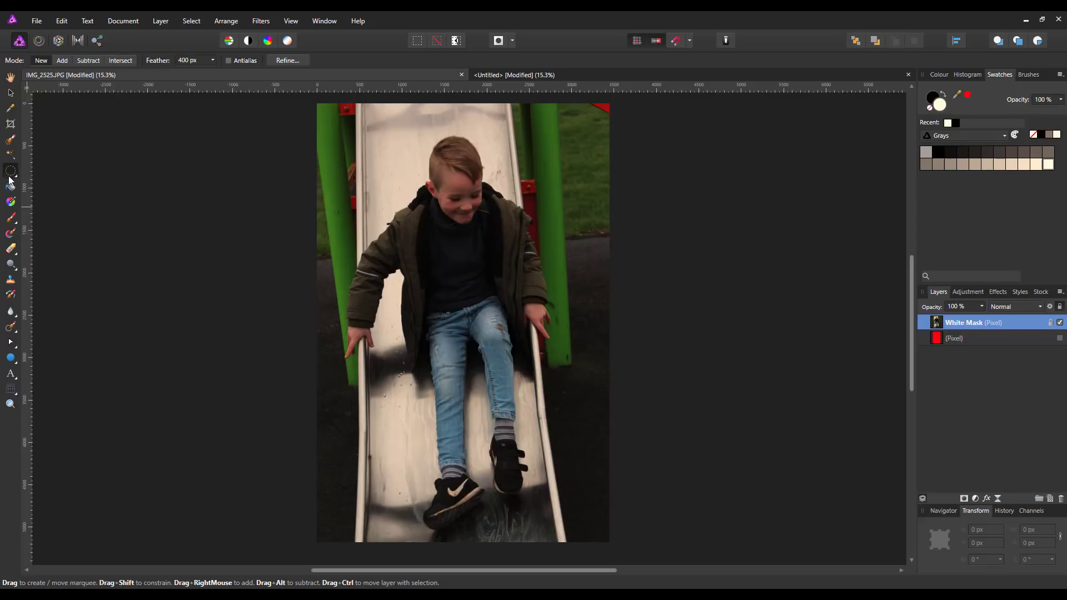
left_click_drag(376, 118, 561, 295)
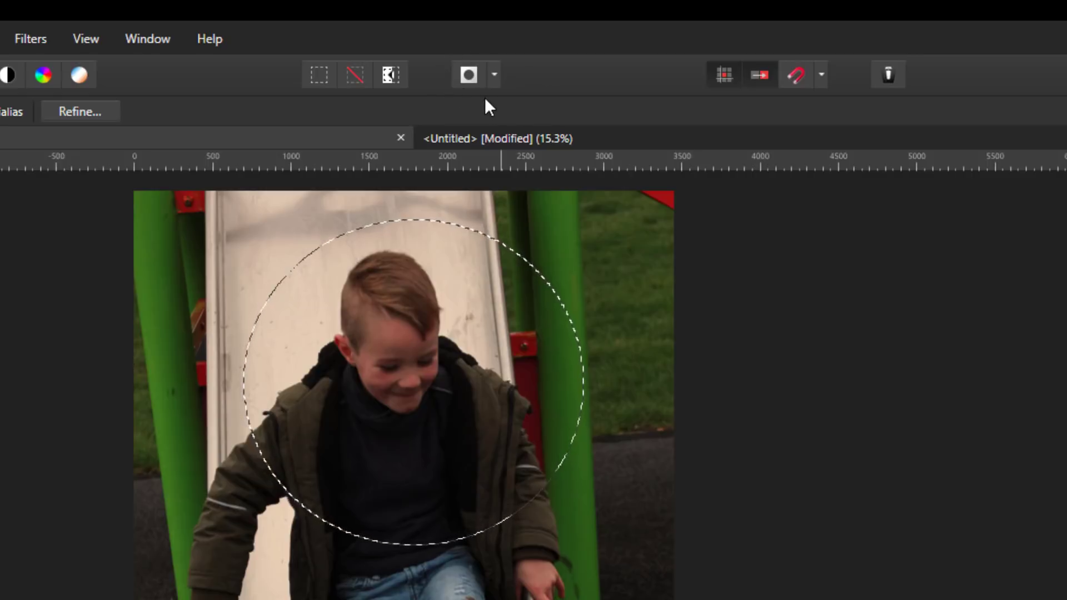
Step: Turn on Quick Mask and show it as black, as white and as transparent before setting it back to overlay
left_click(466, 78)
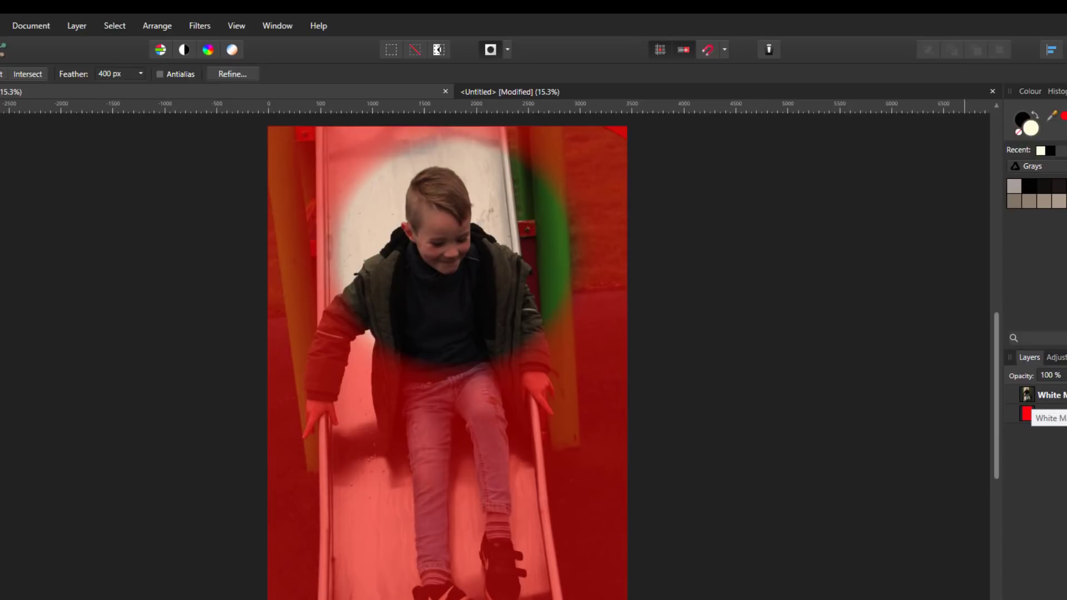
left_click(507, 50)
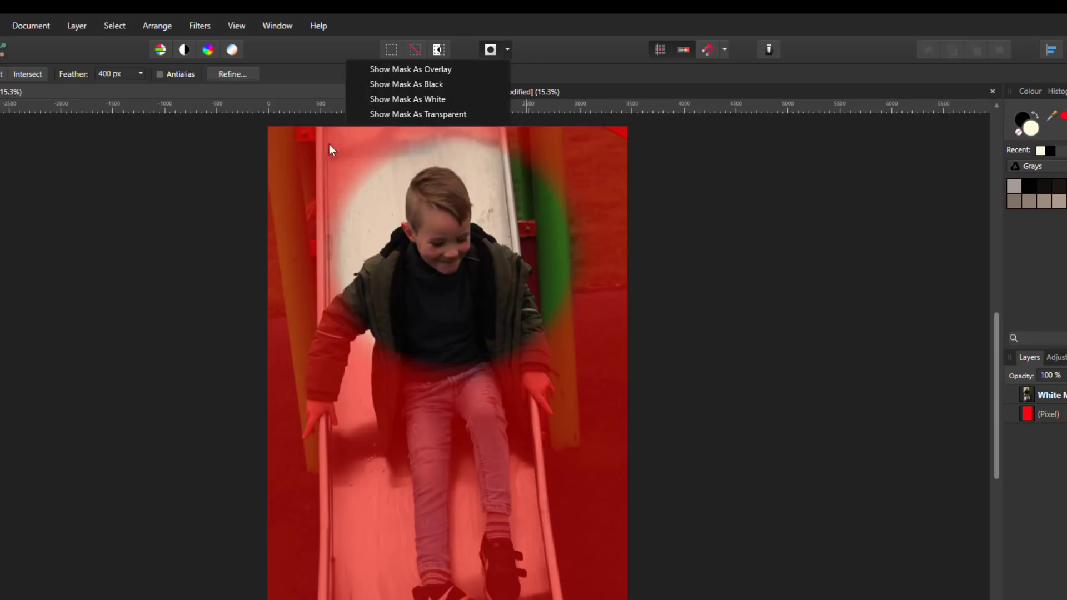
left_click(404, 83)
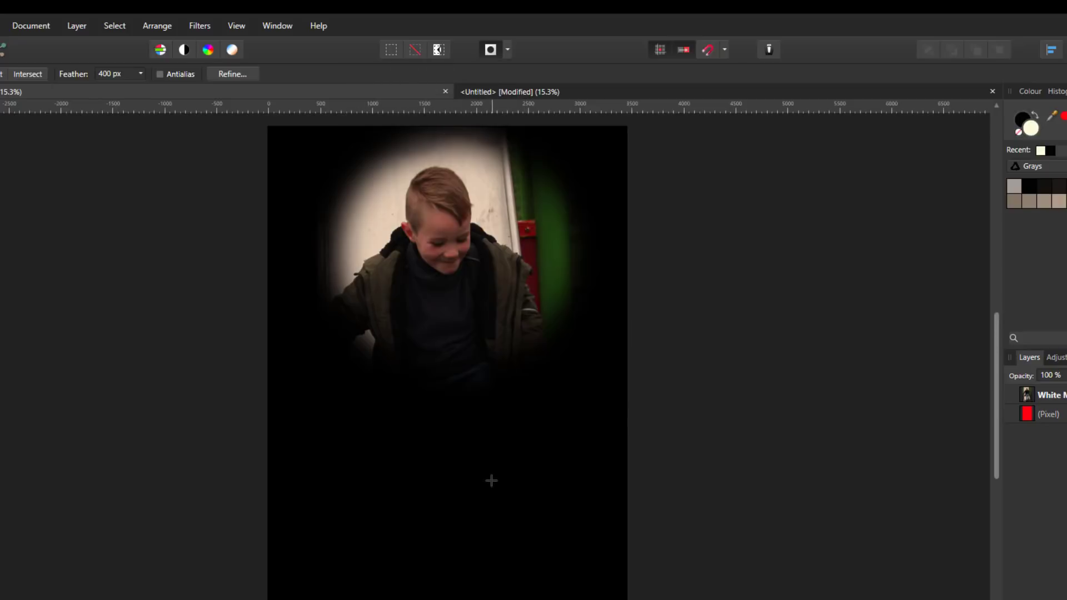
left_click(507, 50)
left_click(411, 99)
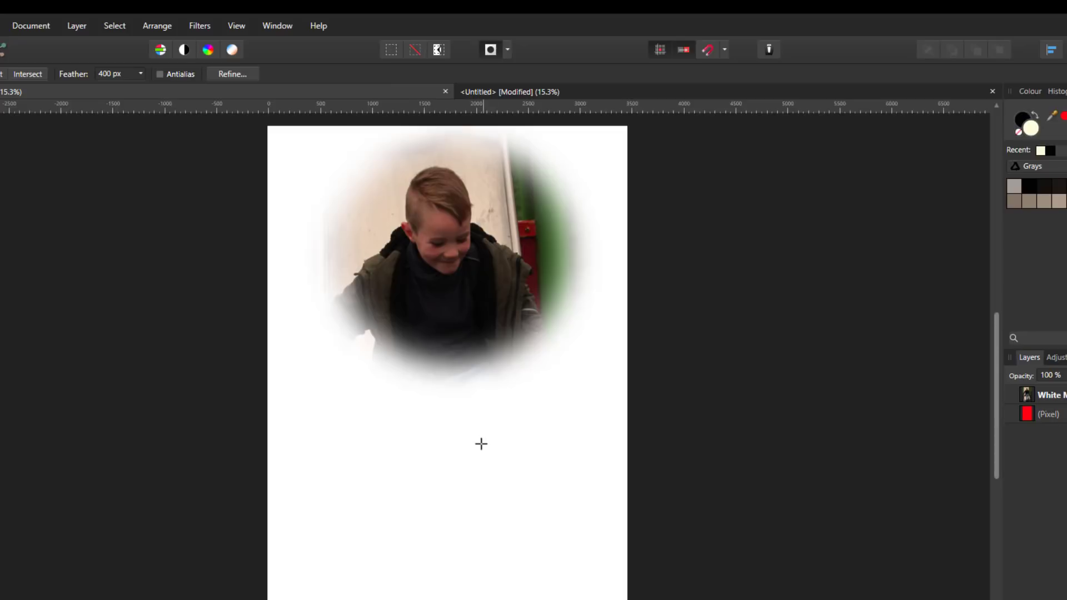
left_click(508, 49)
left_click(429, 114)
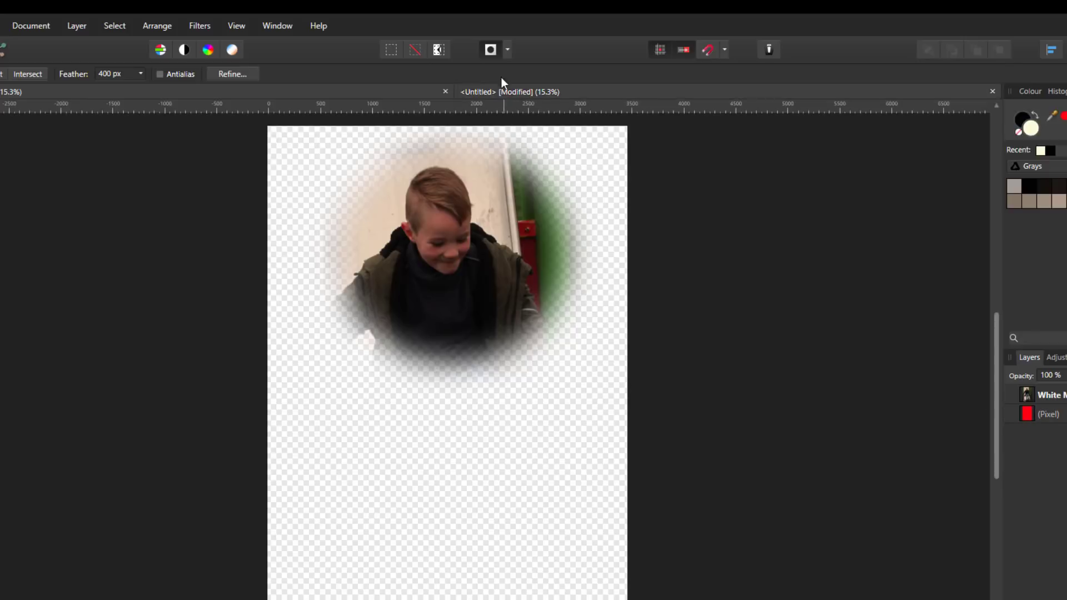
left_click(508, 51)
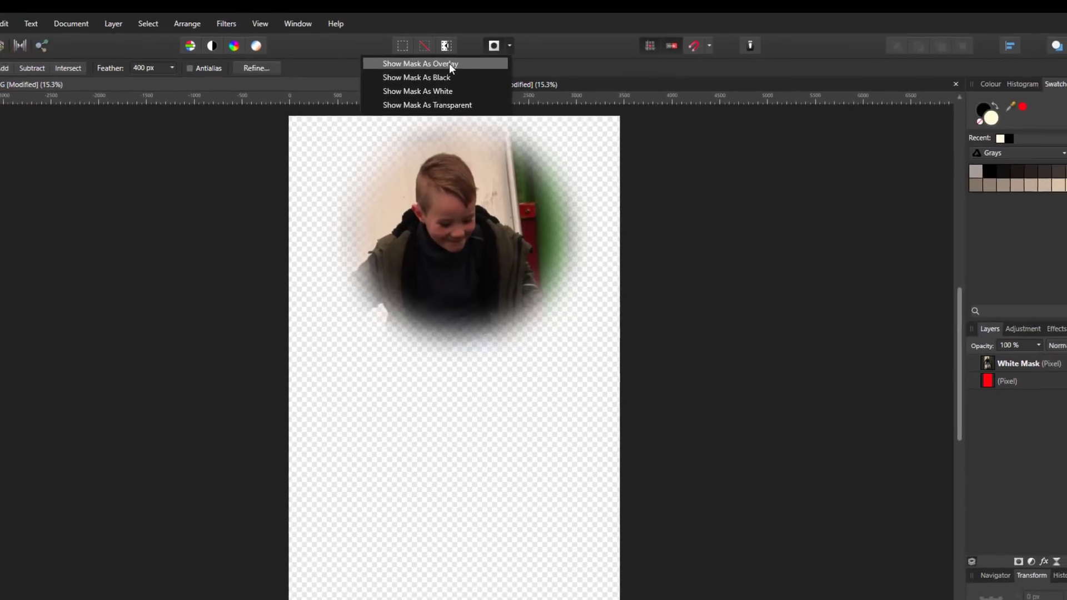
left_click(456, 58)
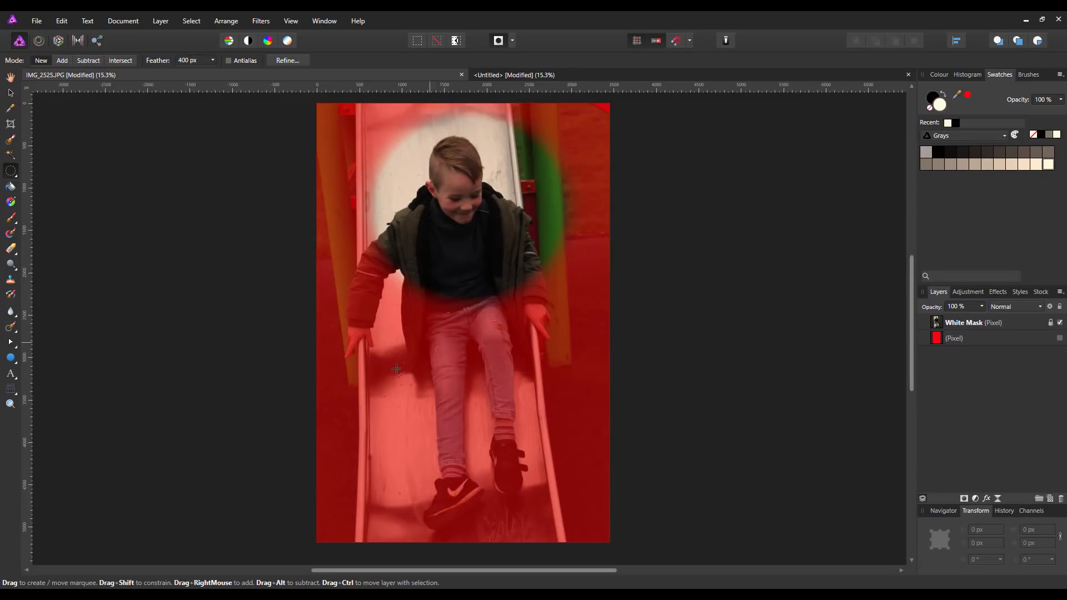
Step: Paint white over the boy's legs and feet in the quick mask with the 1999.7 px brush and convert it to a selection
left_click(12, 222)
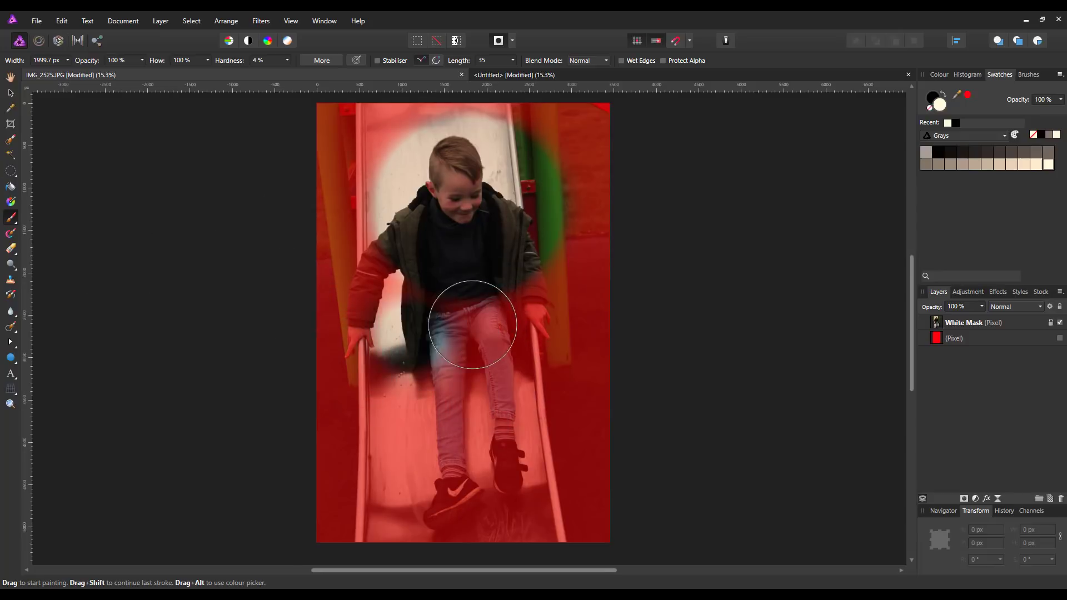
mouse_move(447, 313)
left_mouse_down()
mouse_move(444, 500)
mouse_move(445, 438)
mouse_move(483, 313)
mouse_move(500, 462)
left_mouse_up()
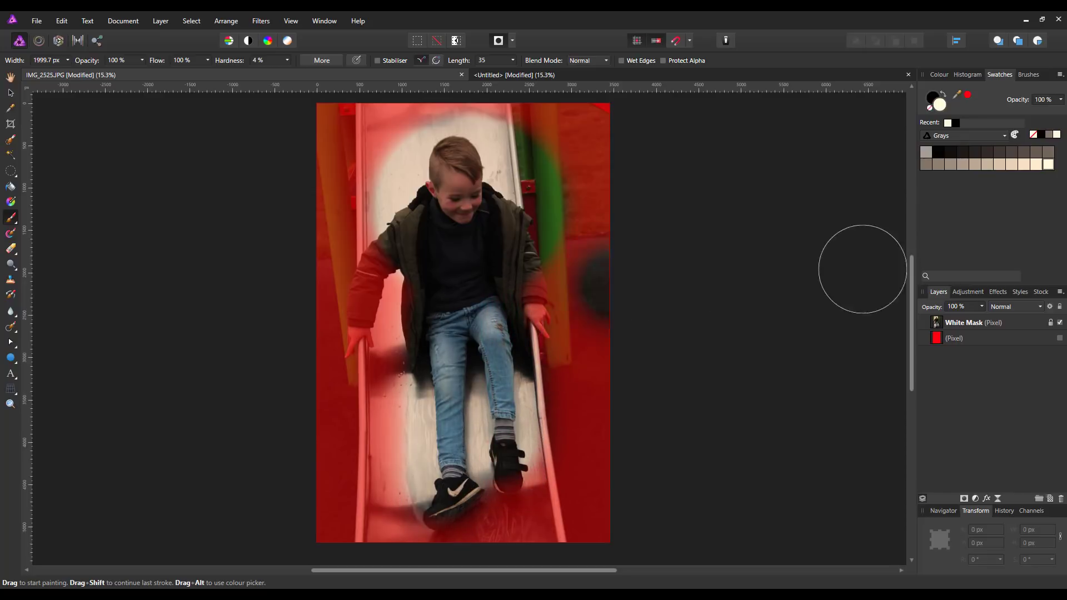
left_click(961, 322)
key("q")
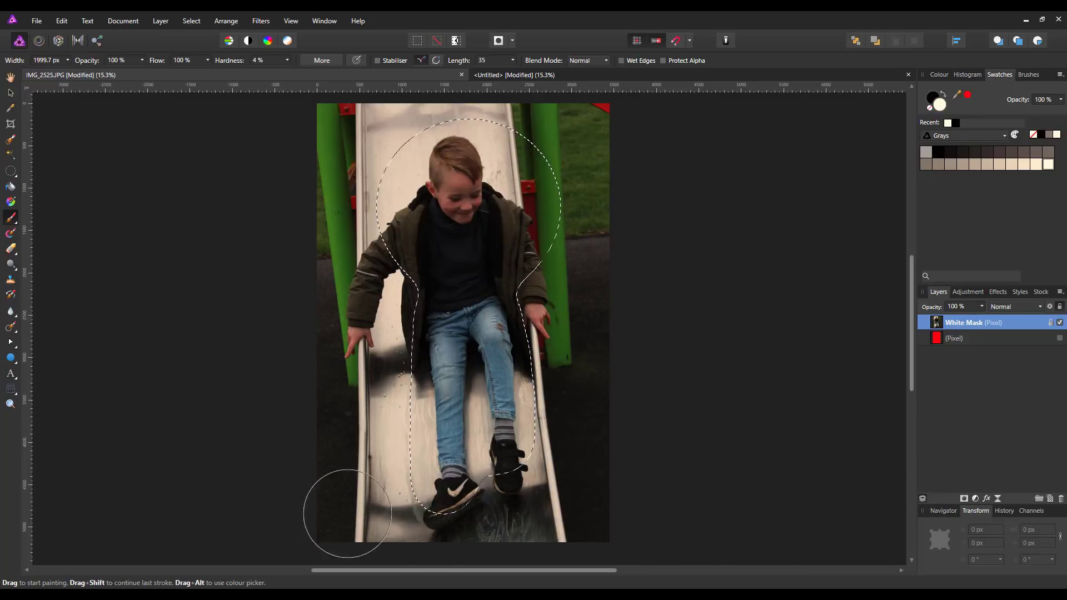
Step: Mask the White Mask layer with the extended selection and clear the selection
left_click(963, 499)
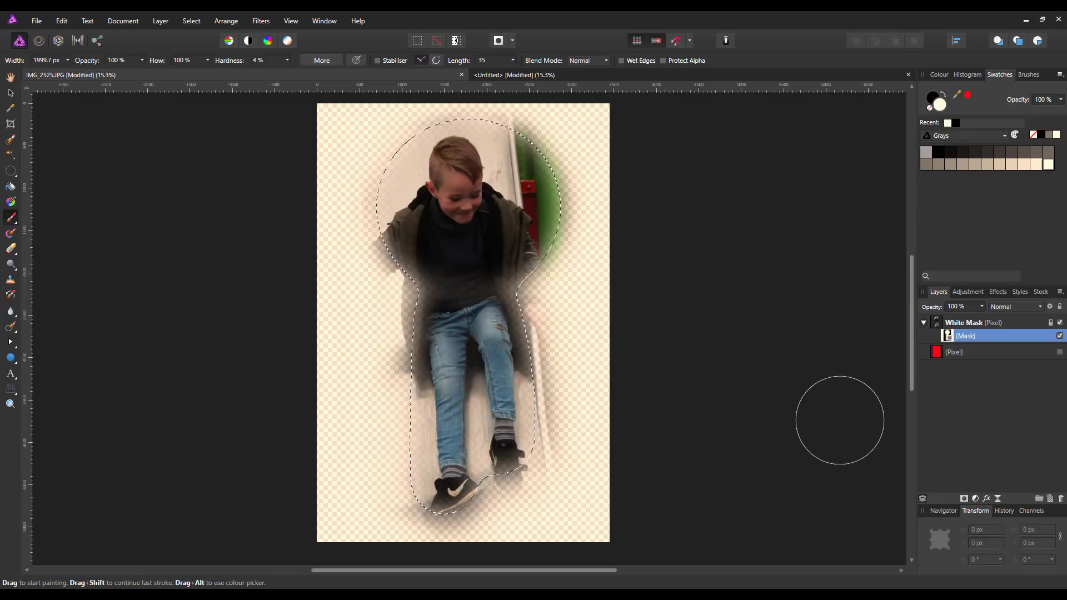
key("ctrl+d")
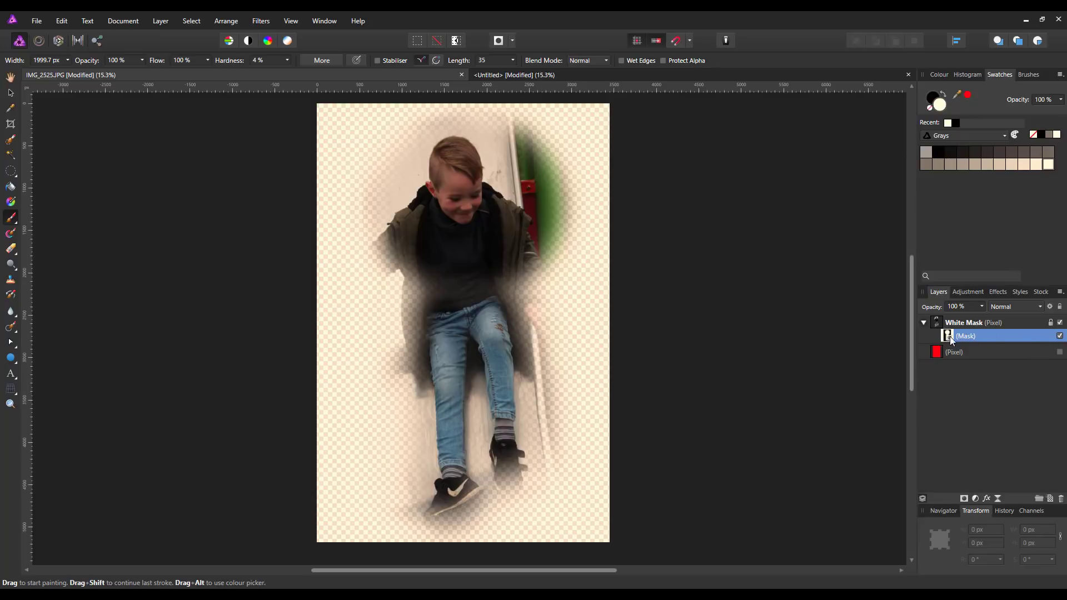
Step: Compare the photo with the mask off and on, and inspect the mask with the White Mask layer collapsed and expanded
left_click(1060, 337)
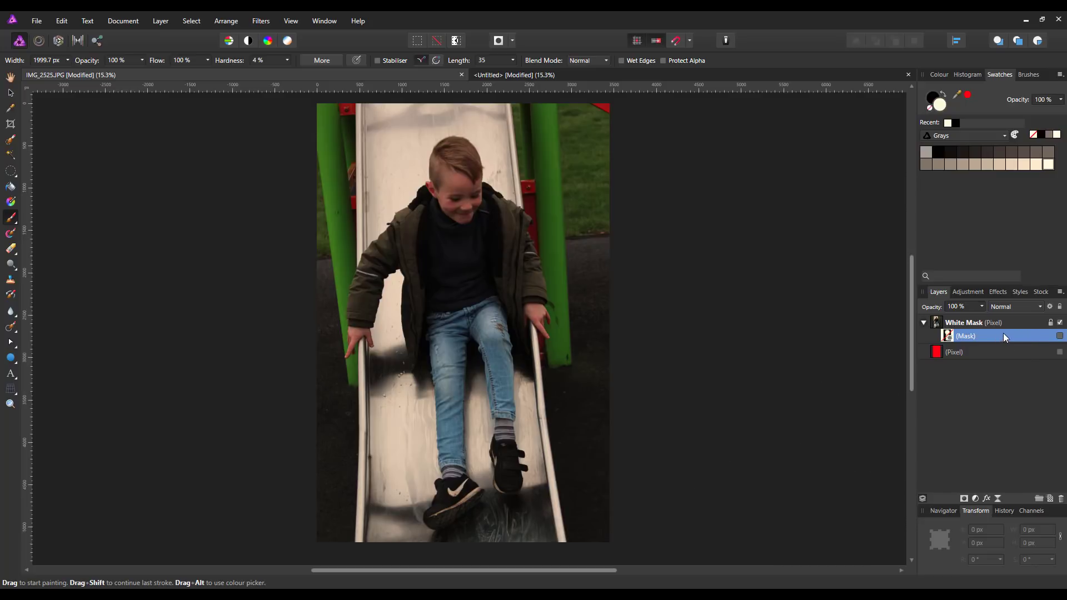
left_click(1060, 336)
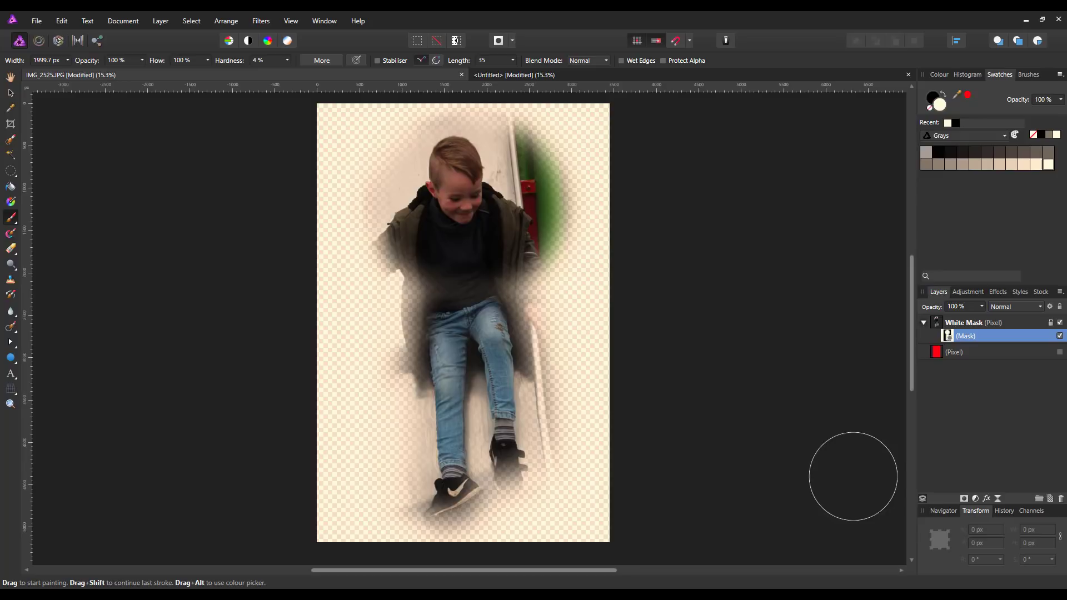
left_click(924, 323)
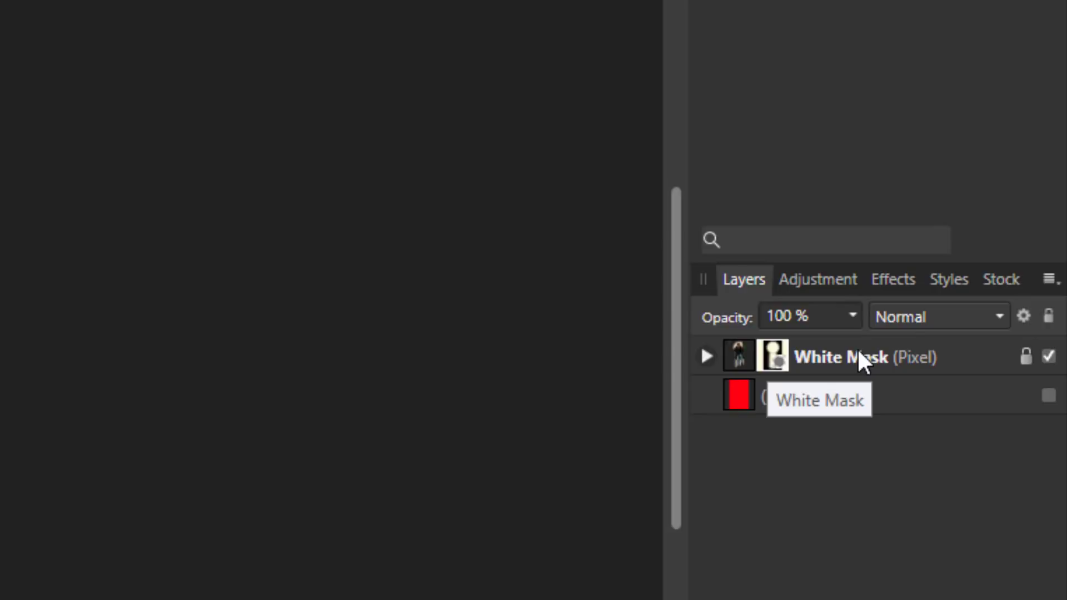
left_click(776, 356)
left_click(708, 355)
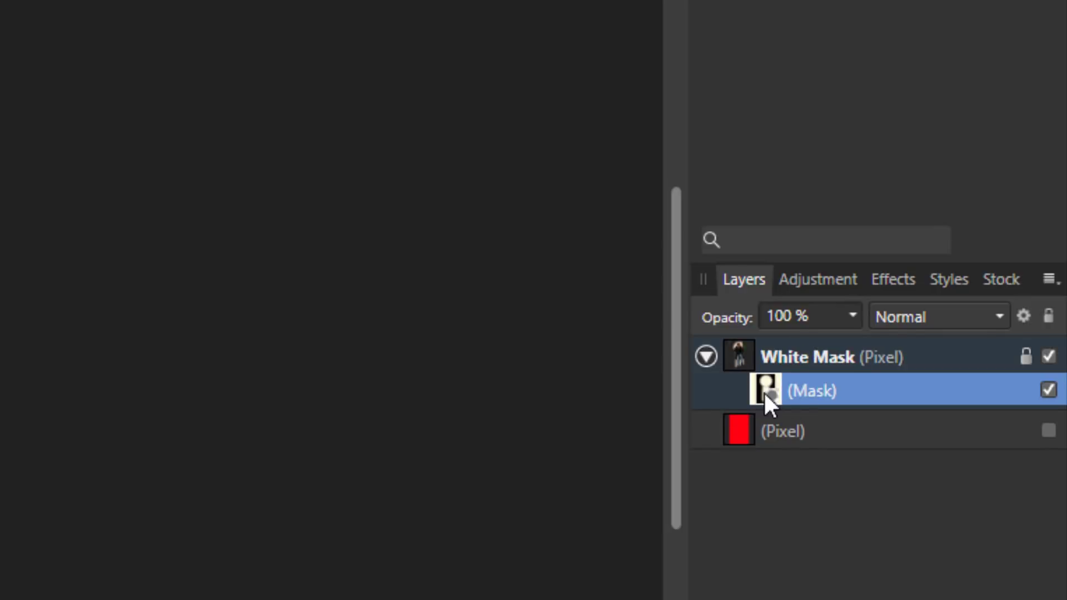
Step: Move the mask out above the White Mask layer, turning the red layer on and the White Mask layer off
left_click_drag(766, 392, 767, 336)
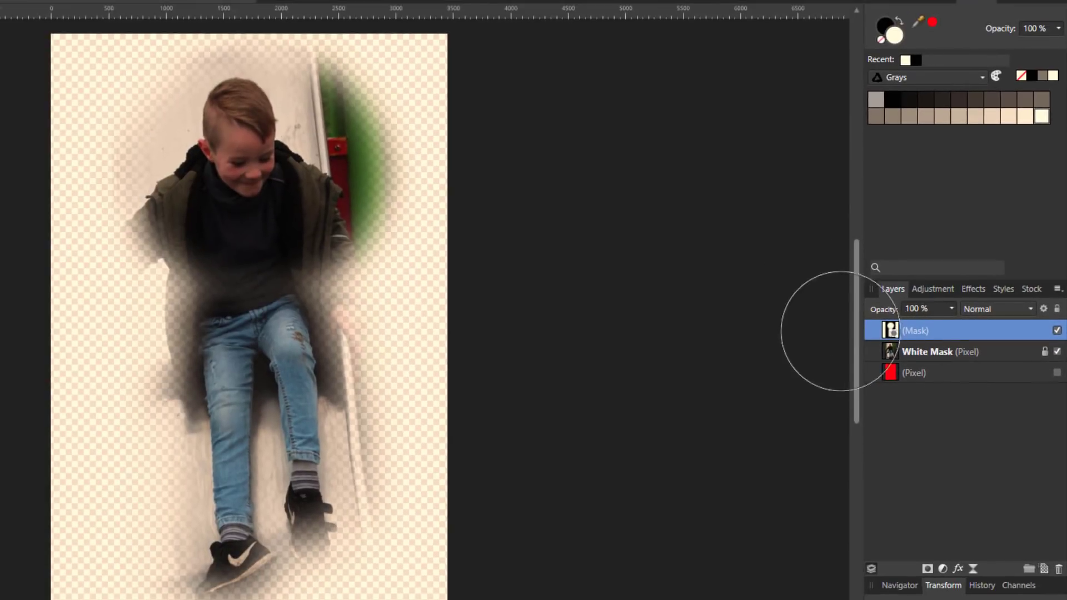
left_click(1057, 373)
left_click(1057, 351)
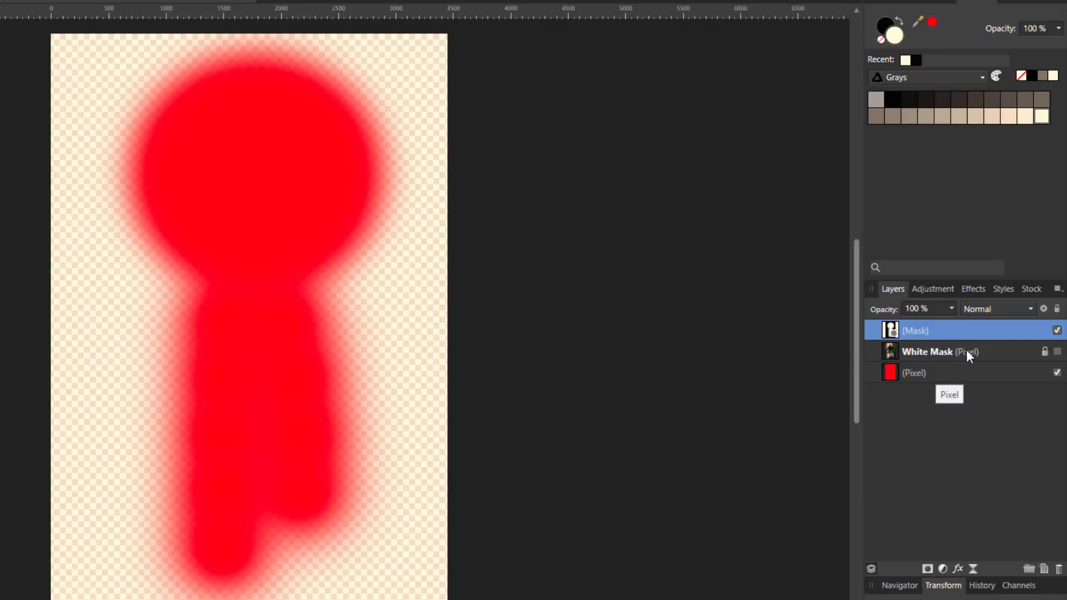
Step: Turn the White Mask layer back on and nest the mask inside it so only that layer is masked
left_click(1058, 353)
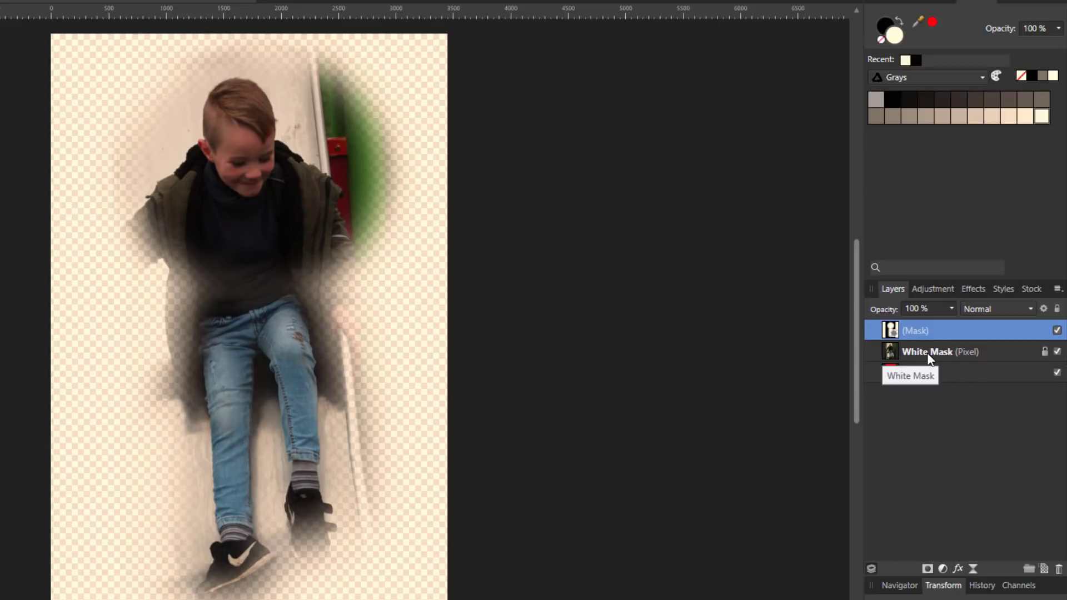
left_click_drag(893, 333, 914, 353)
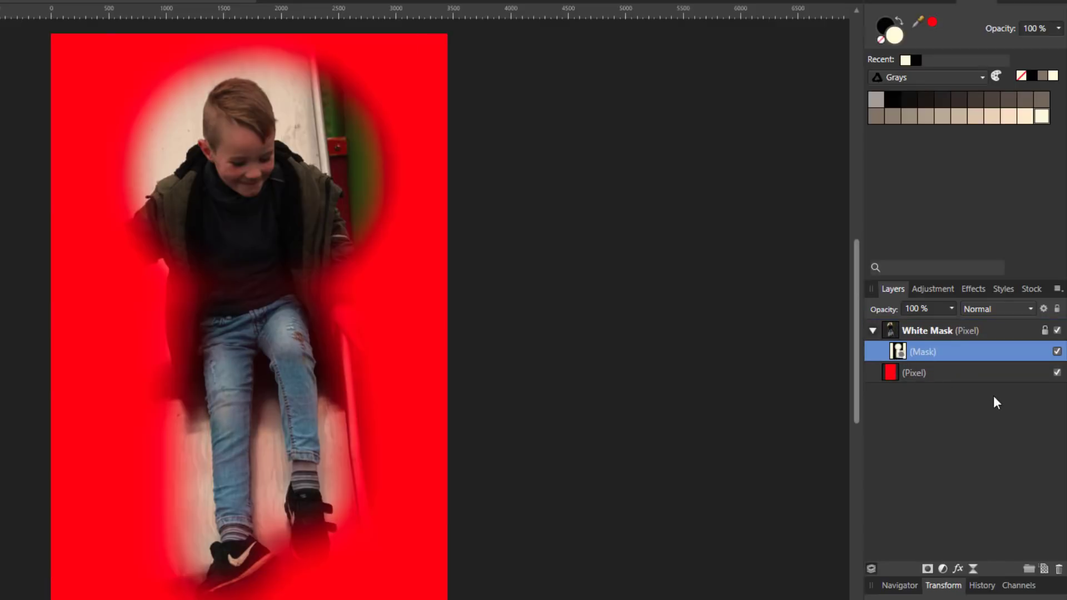
Step: Hide the red layer, then release the mask from the White Mask layer and nest it back inside
left_click(1057, 373)
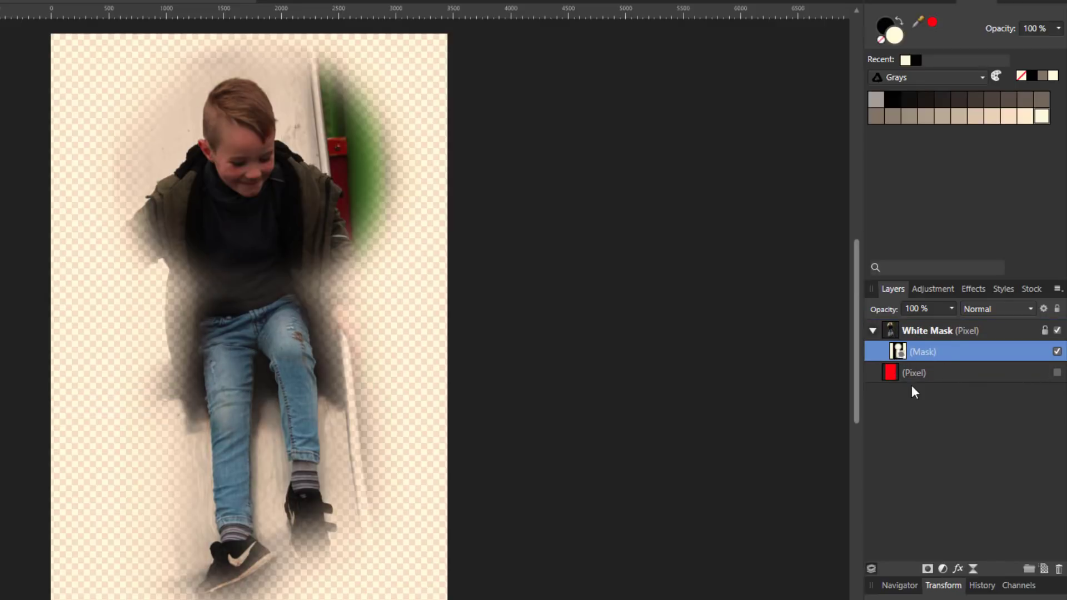
right_click(899, 354)
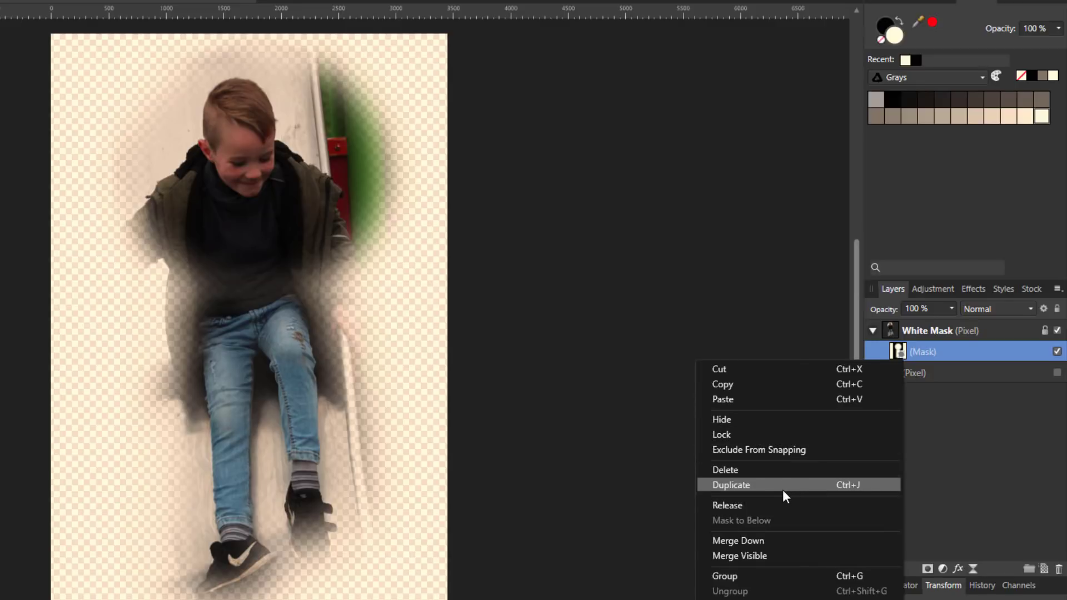
left_click(729, 506)
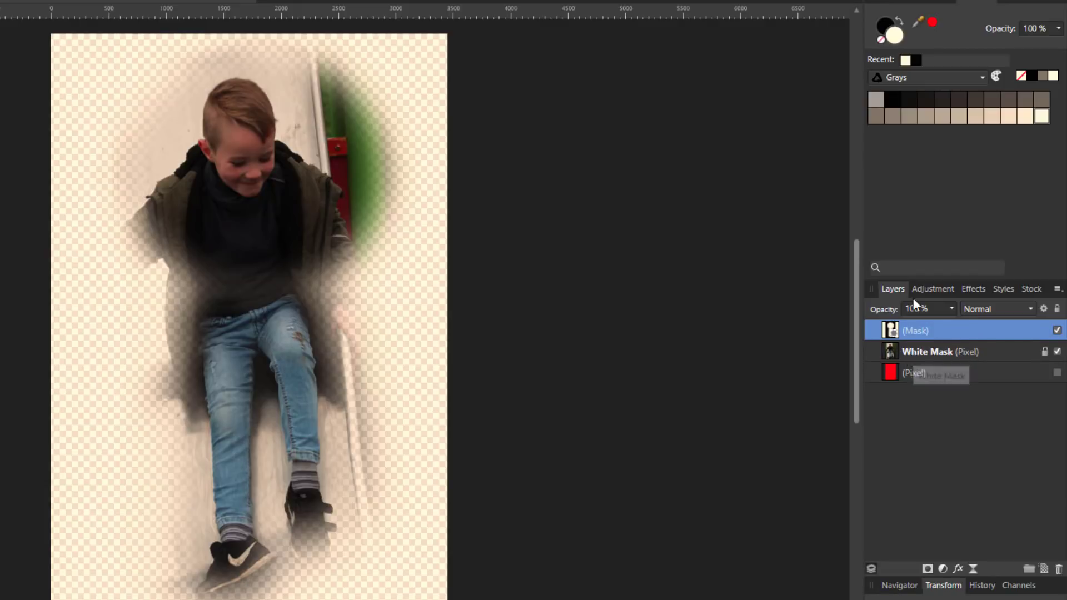
left_click_drag(892, 333, 909, 349)
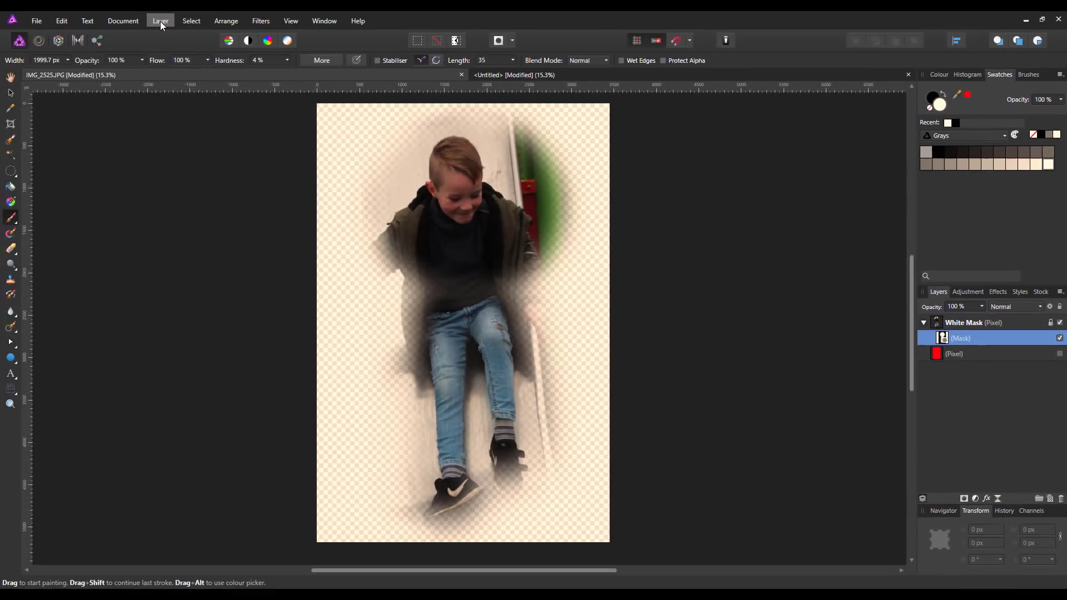
left_click(160, 23)
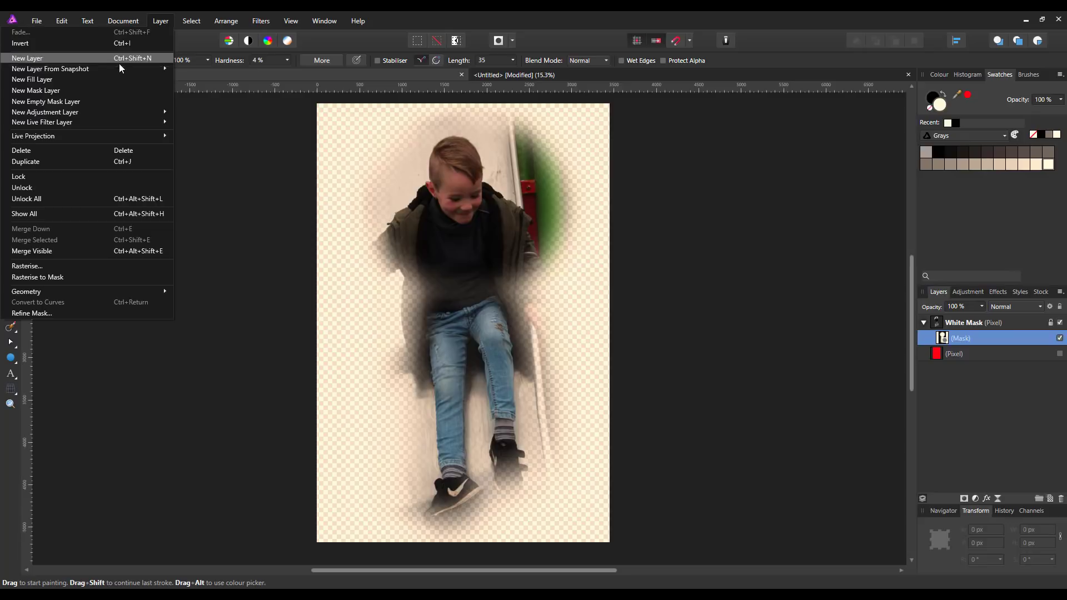
mouse_move(97, 122)
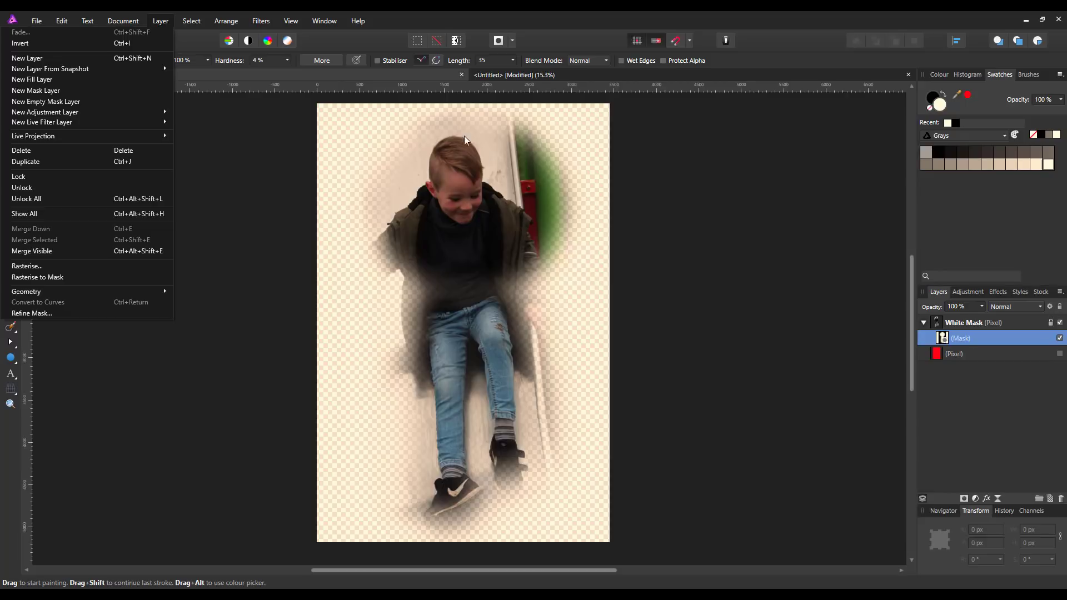
left_click(913, 276)
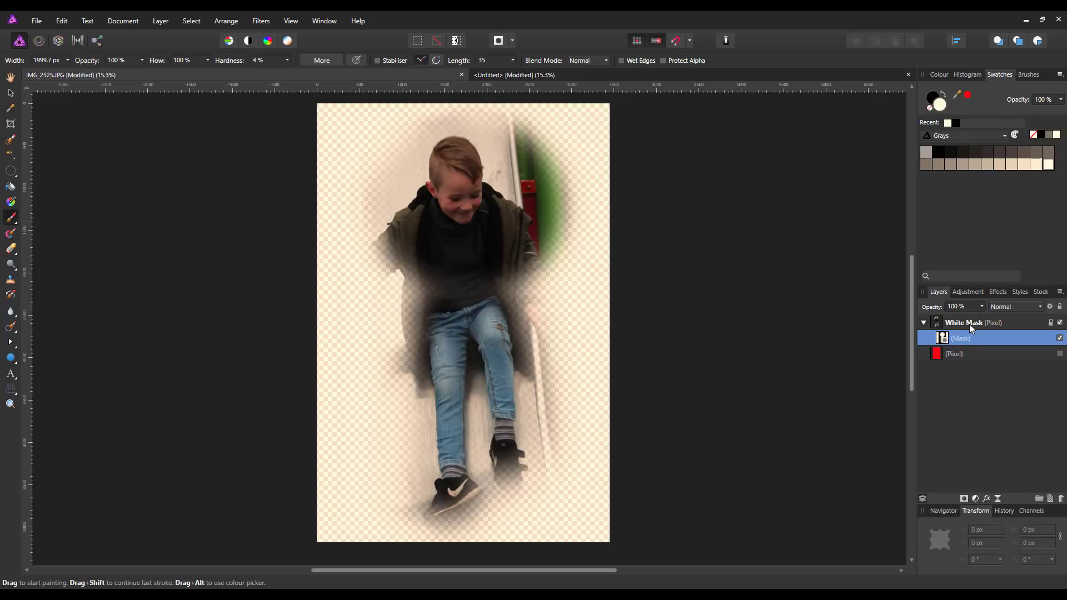
Step: Release the mask from the White Mask layer and reattach it with Mask to Below
right_click(943, 341)
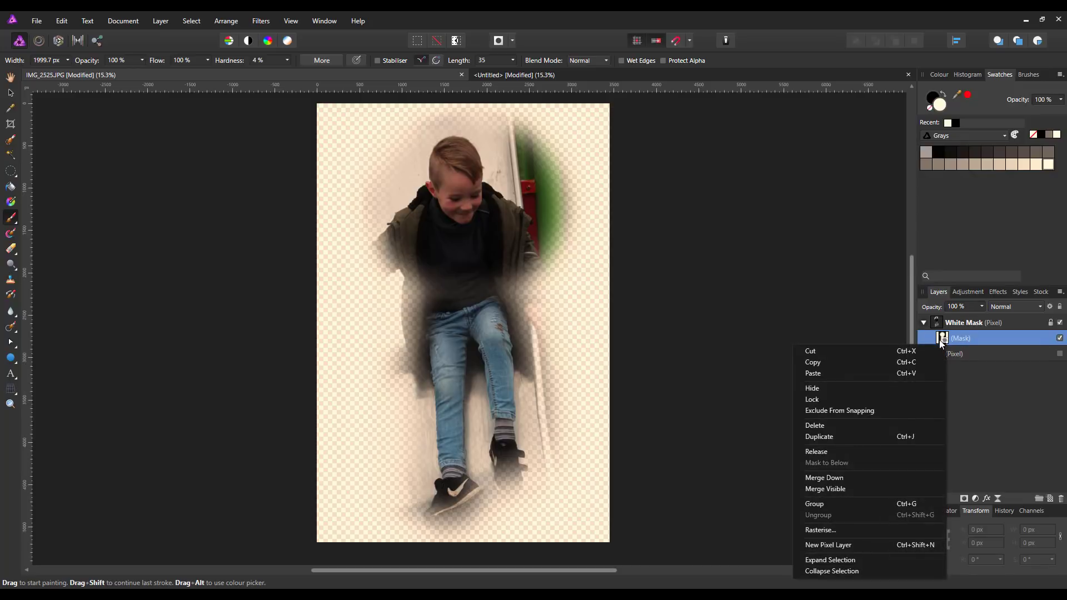
left_click(822, 450)
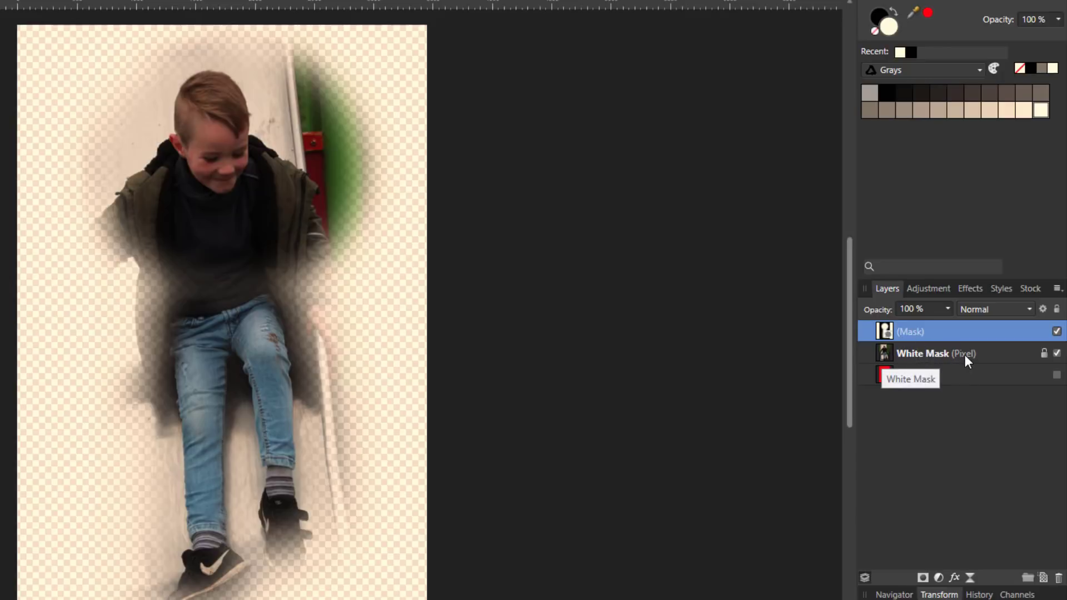
right_click(907, 331)
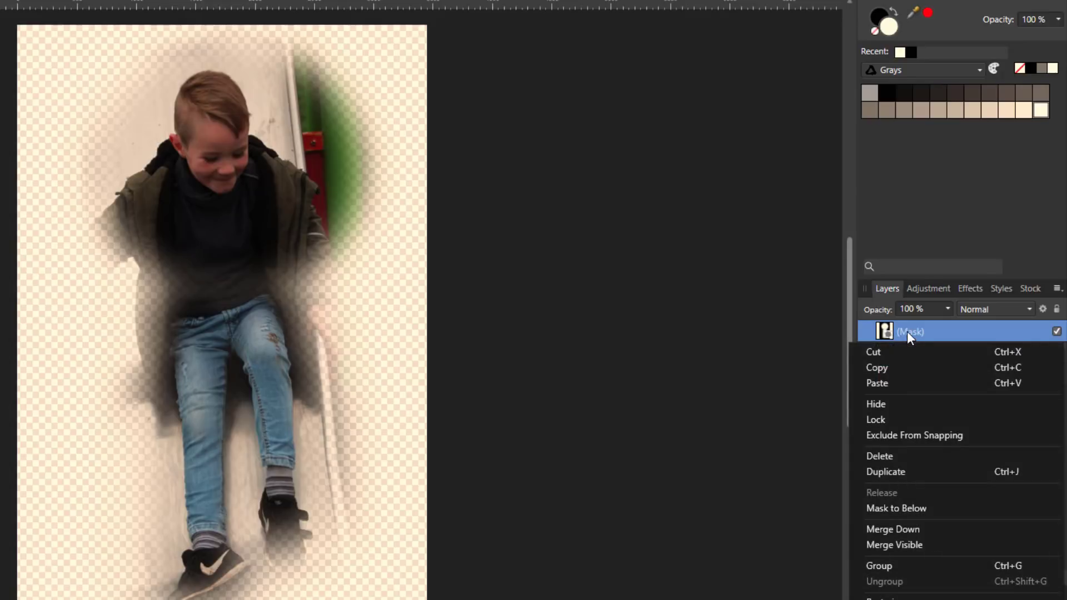
left_click(901, 508)
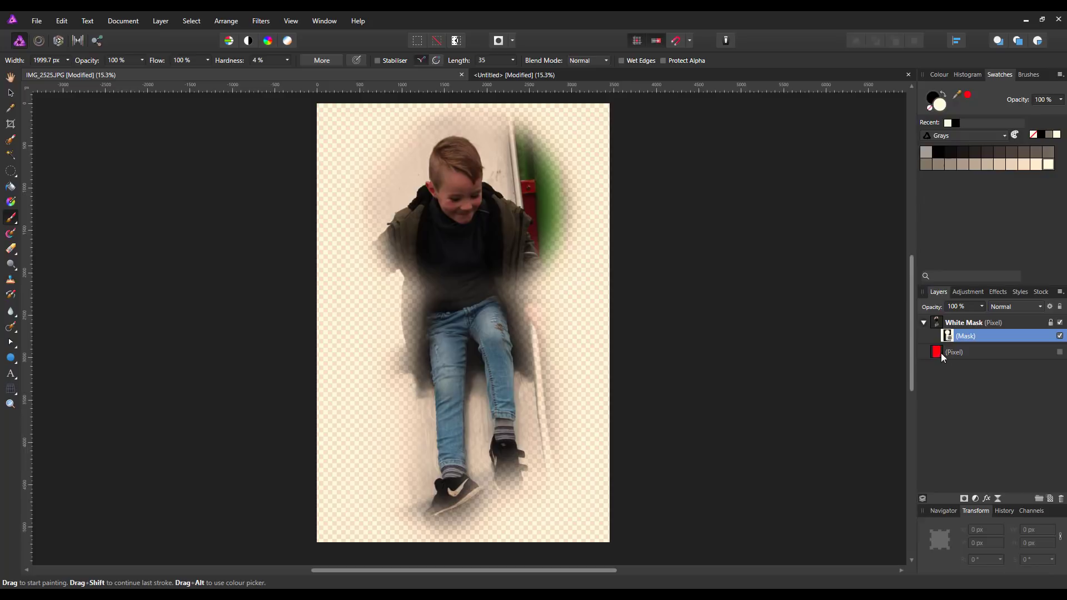
Step: Move the mask out of the White Mask layer so it sits above it in the layer stack
right_click(947, 337)
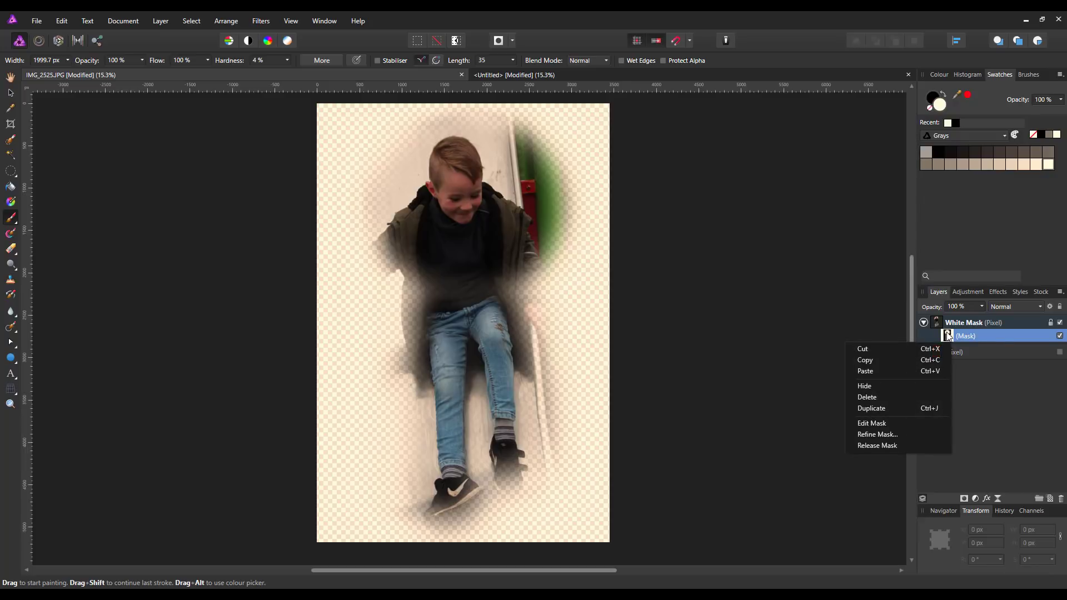
left_click(949, 337)
left_click_drag(950, 336, 951, 321)
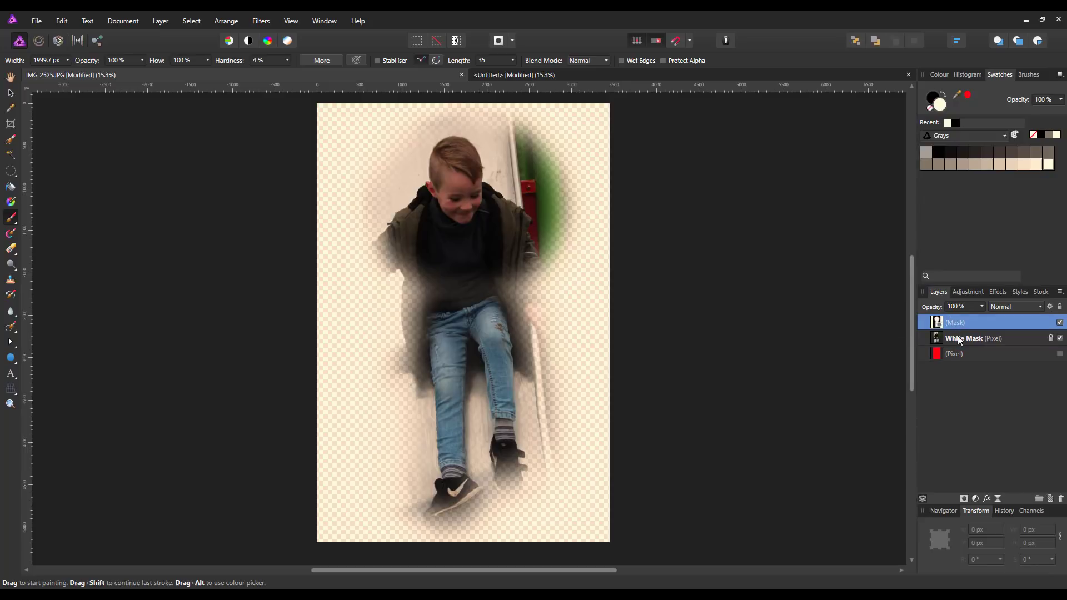
Step: Duplicate the White Mask layer and nest the mask inside the upper copy
left_click(965, 340)
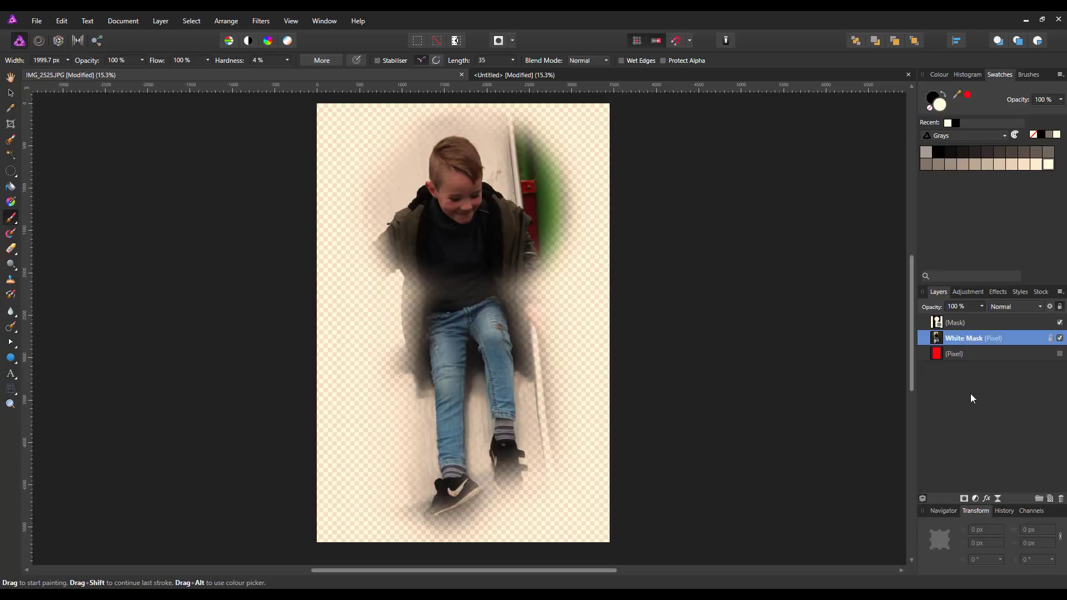
right_click(955, 338)
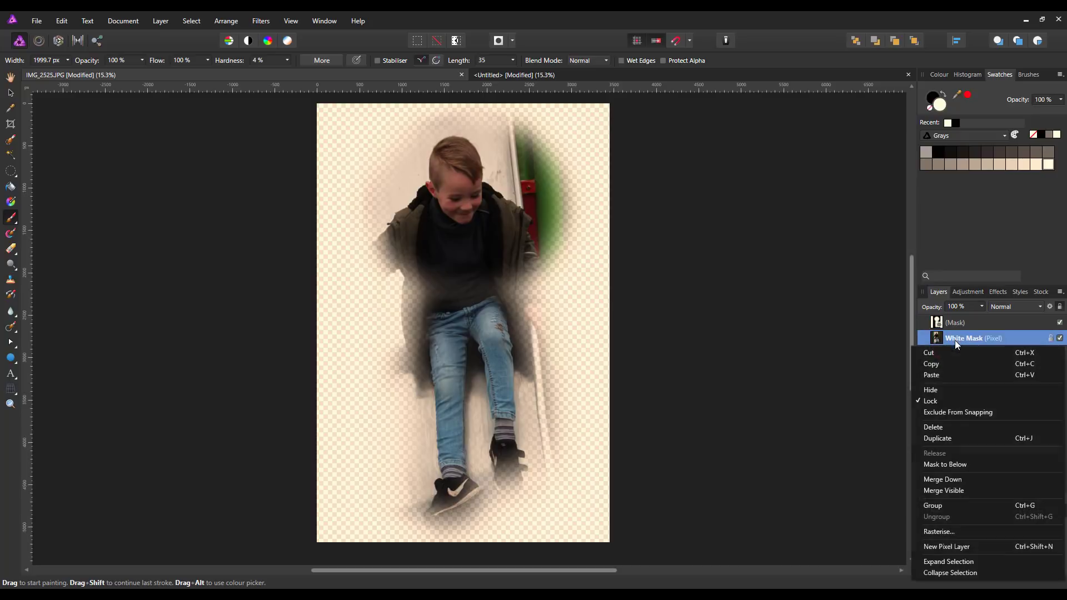
left_click(939, 439)
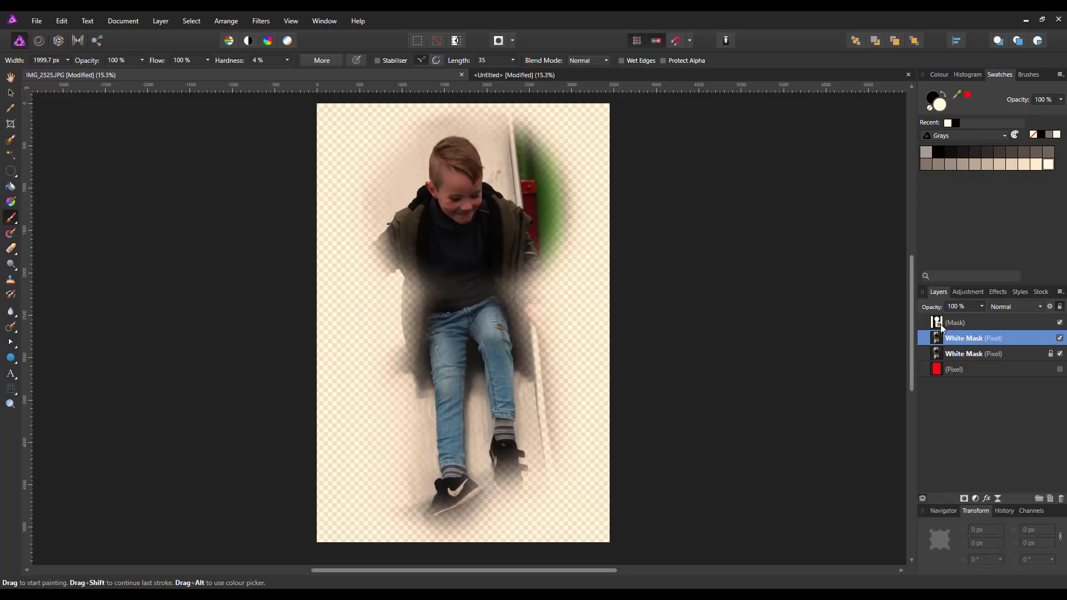
left_click_drag(938, 323, 956, 342)
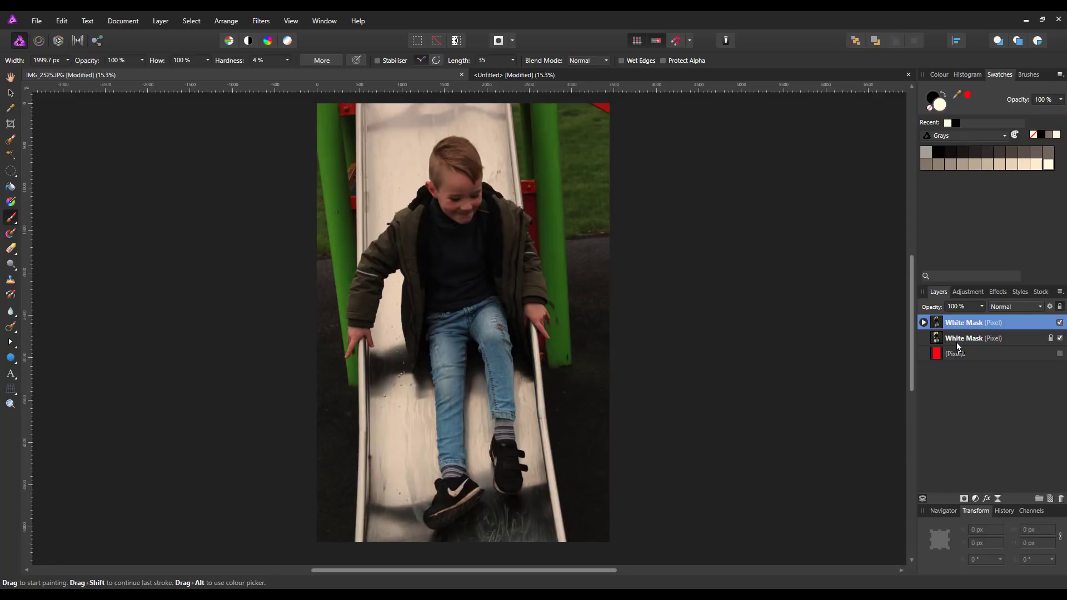
Step: Expand the upper White Mask layer, duplicate its mask and move the copy onto the lower White Mask layer
left_click(925, 323)
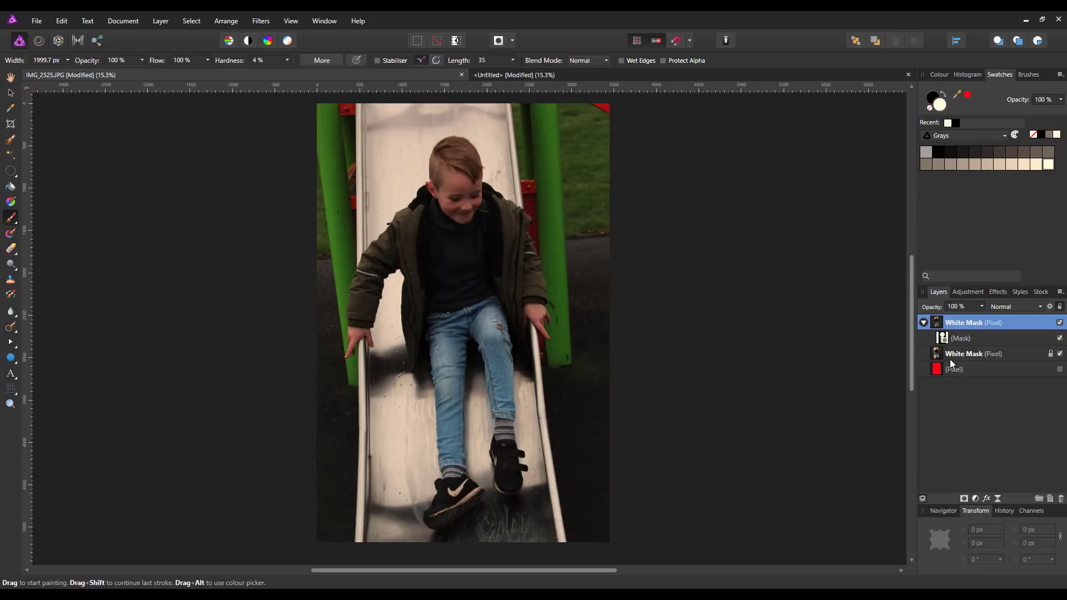
left_click(943, 340)
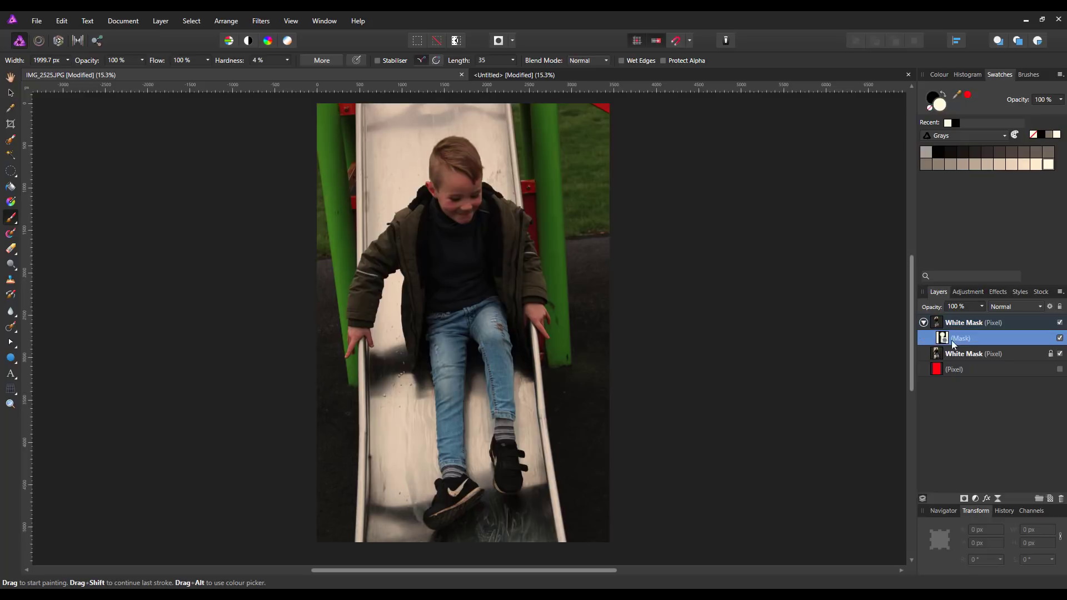
right_click(943, 340)
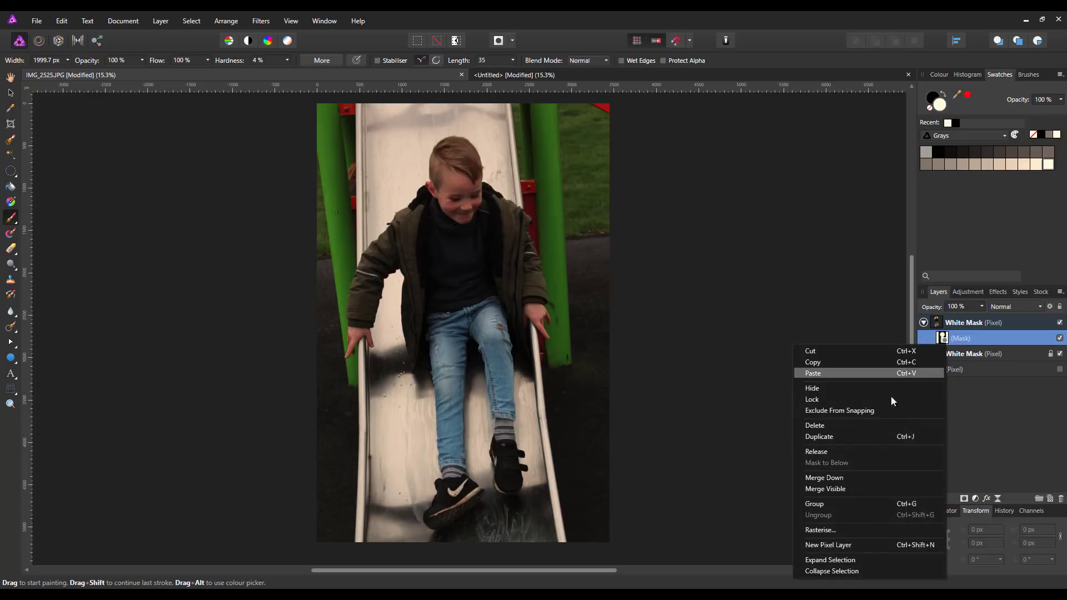
left_click(856, 437)
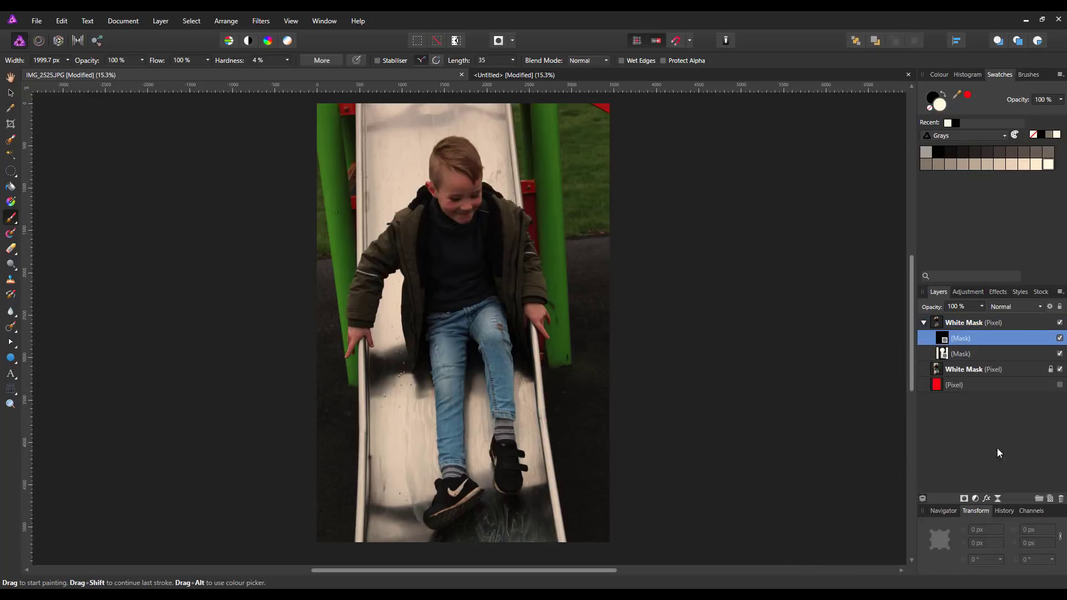
left_click_drag(947, 340, 965, 374)
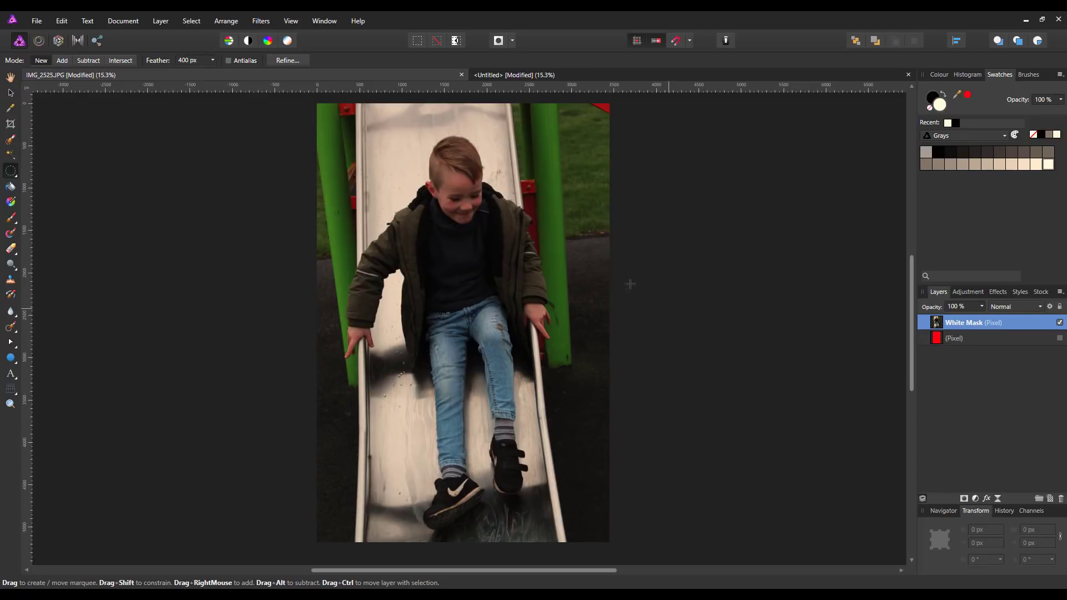
Step: Make a feathered elliptical selection around the boy's head and upper body and turn it into a mask on the White Mask layer
left_click_drag(383, 121, 571, 314)
left_click_drag(513, 263, 494, 246)
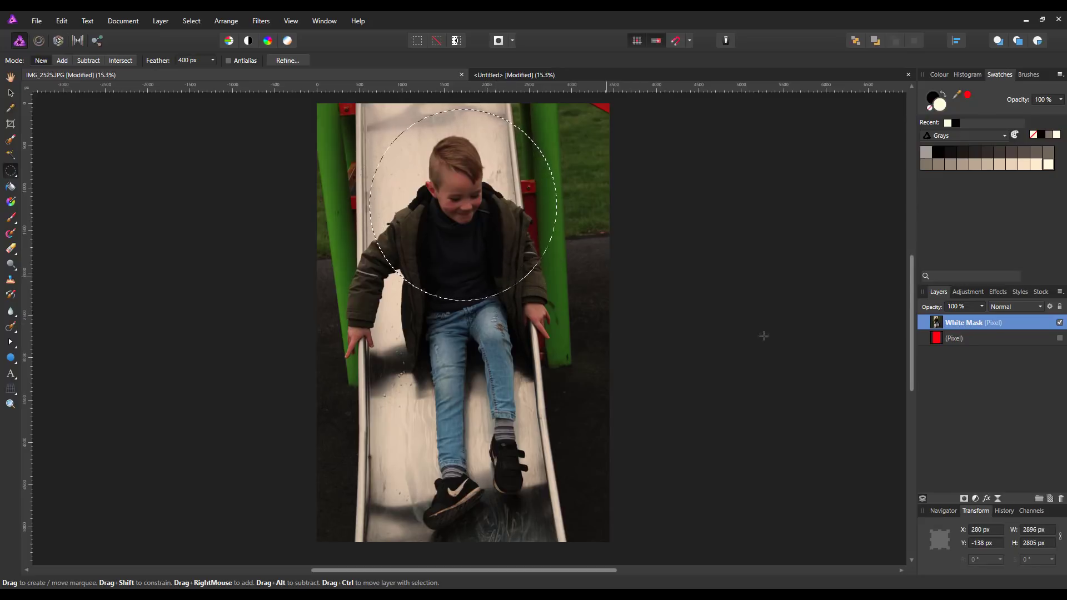
left_click(964, 499)
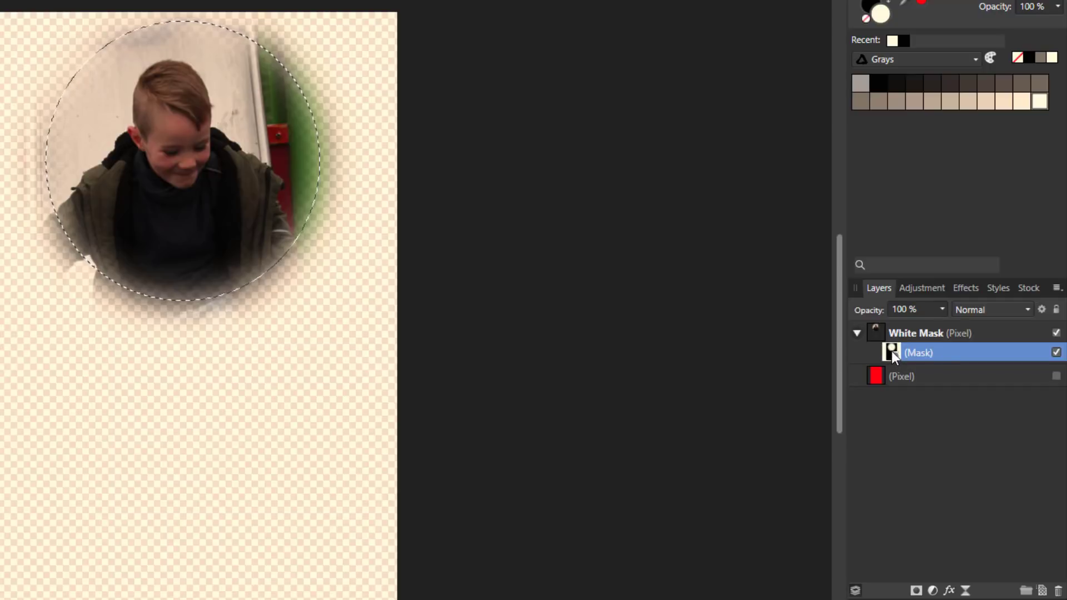
Step: Open Refine Mask for the new mask and compare the Black matte, White matte and Transparent previews before returning to Overlay
right_click(891, 351)
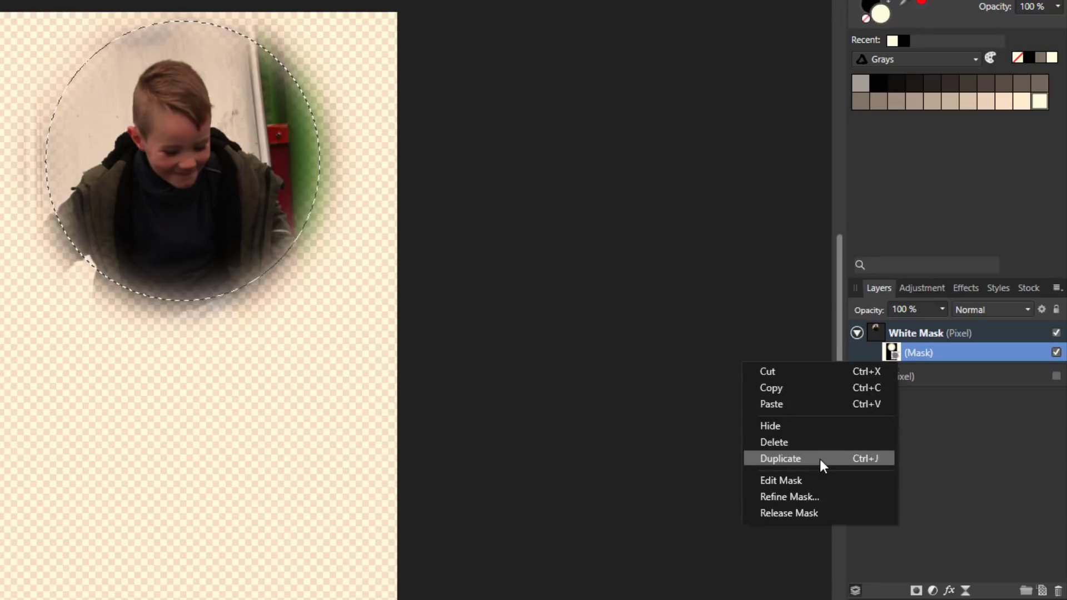
left_click(788, 496)
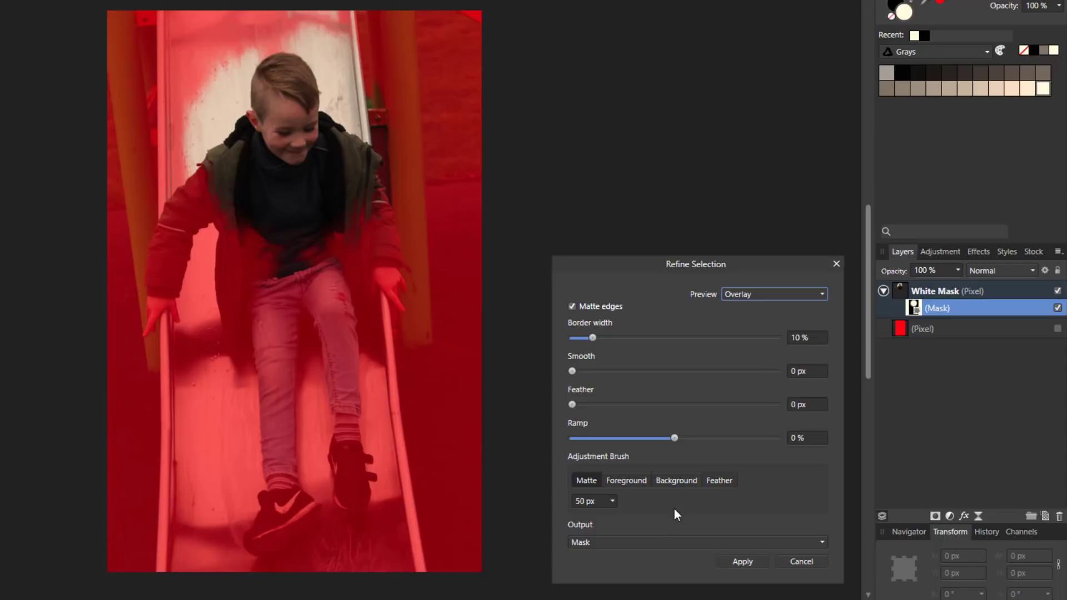
left_click(822, 296)
left_click(753, 326)
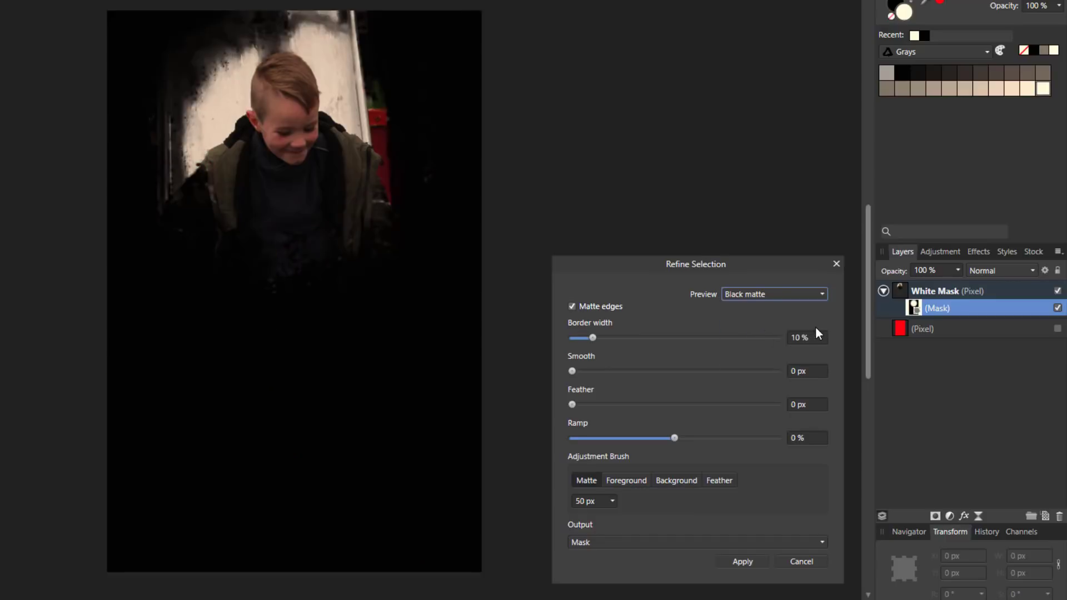
left_click(823, 296)
left_click(762, 343)
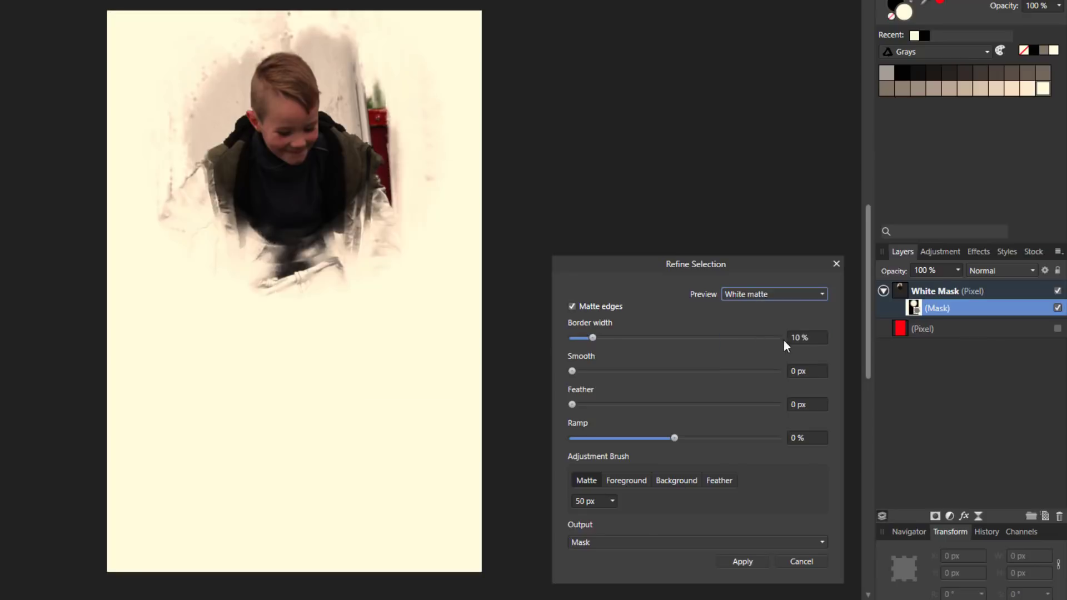
left_click(821, 295)
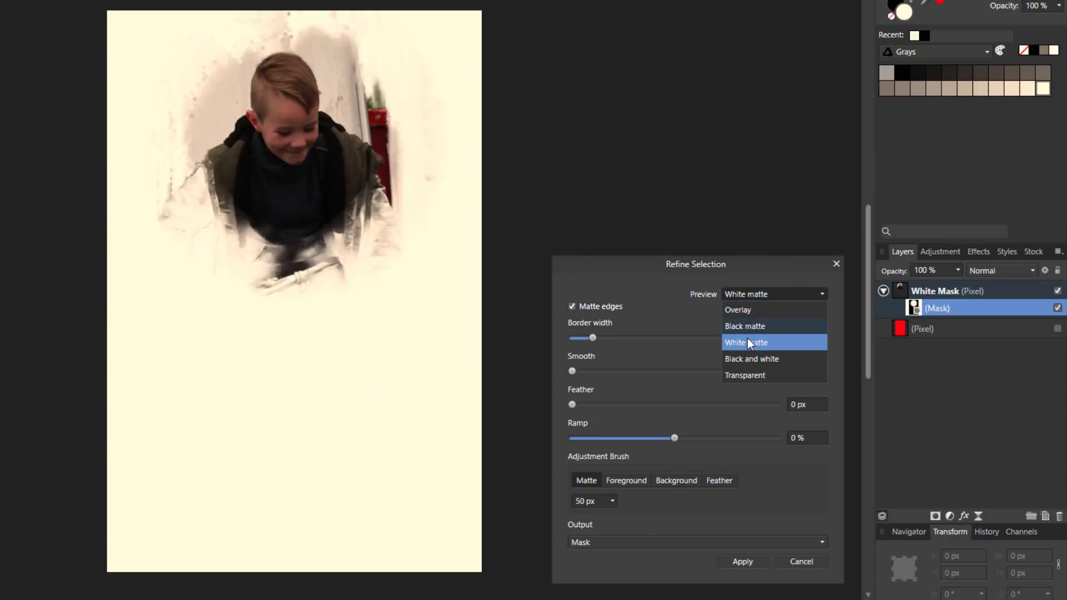
left_click(739, 376)
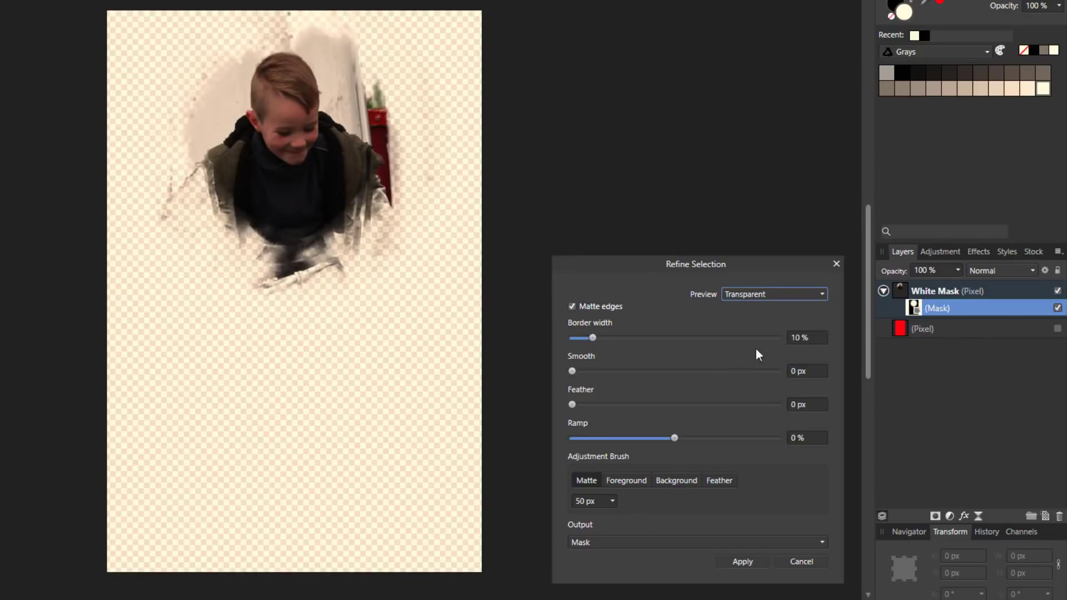
left_click(824, 295)
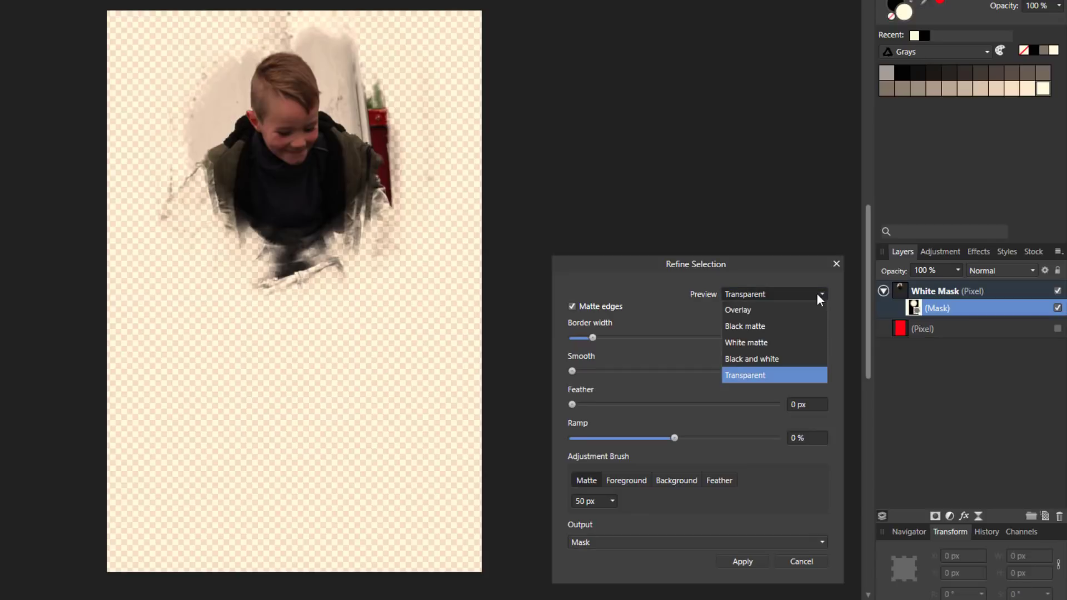
left_click(774, 307)
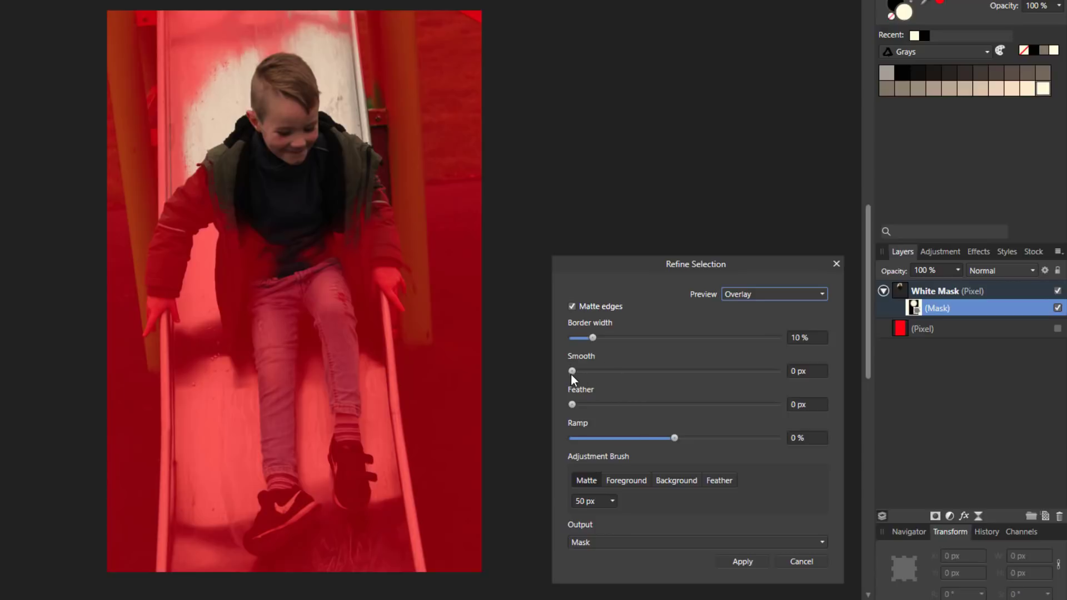
Step: Refine the mask with a 52% border width, 29.9 px smoothing, 45.8 px feather and 51% ramp, output as Mask
left_click_drag(573, 371, 626, 378)
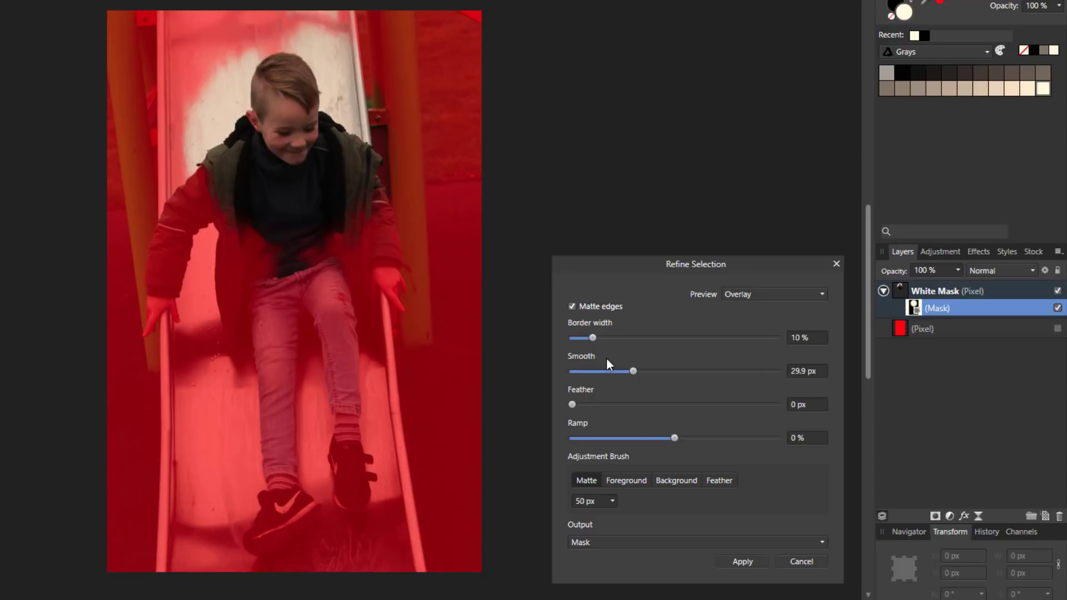
left_click_drag(612, 337, 680, 337)
left_click_drag(575, 404, 667, 401)
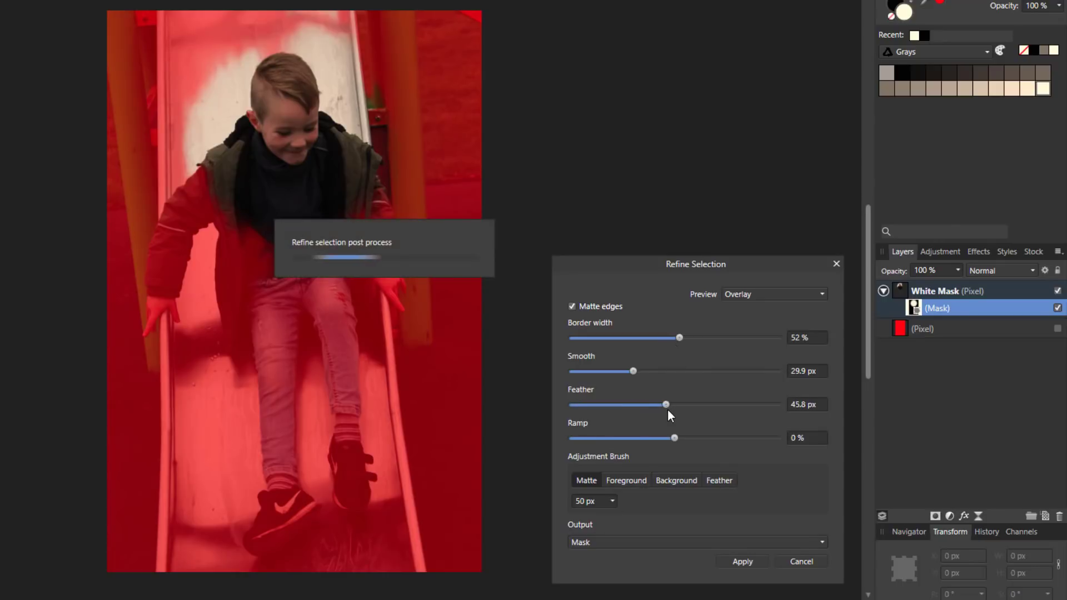
left_click_drag(675, 439, 713, 438)
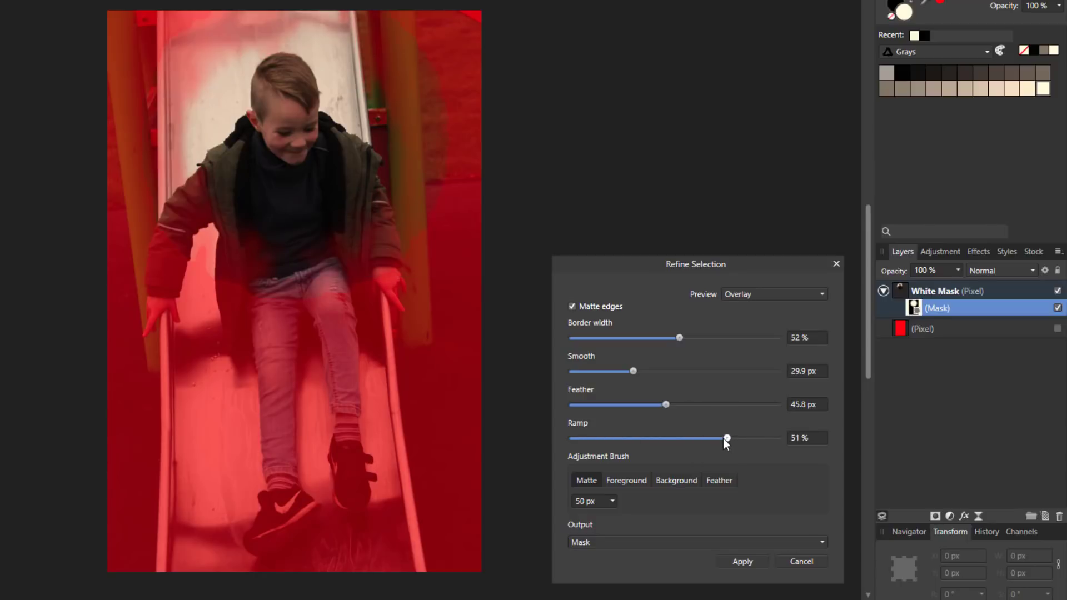
left_click(741, 561)
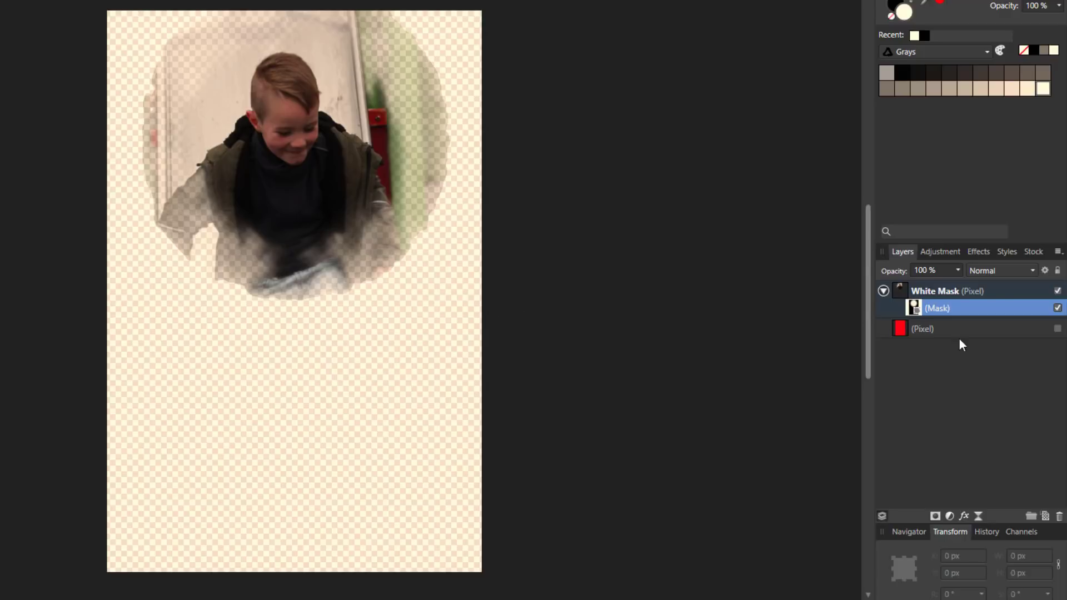
Step: Delete the mask from the White Mask layer and add an HSL adjustment layer above the photo
right_click(914, 309)
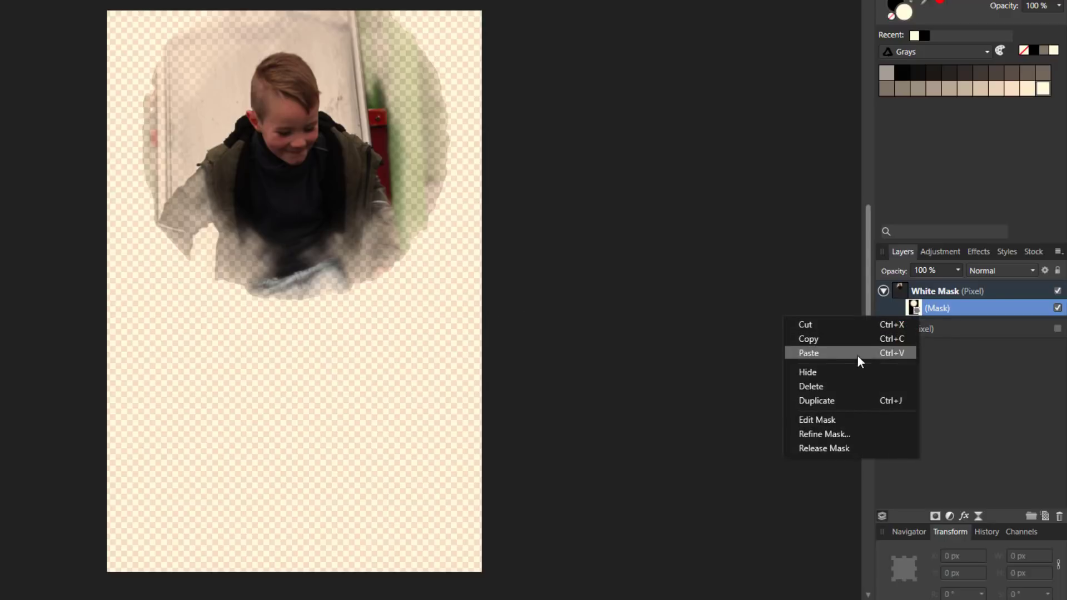
left_click(807, 385)
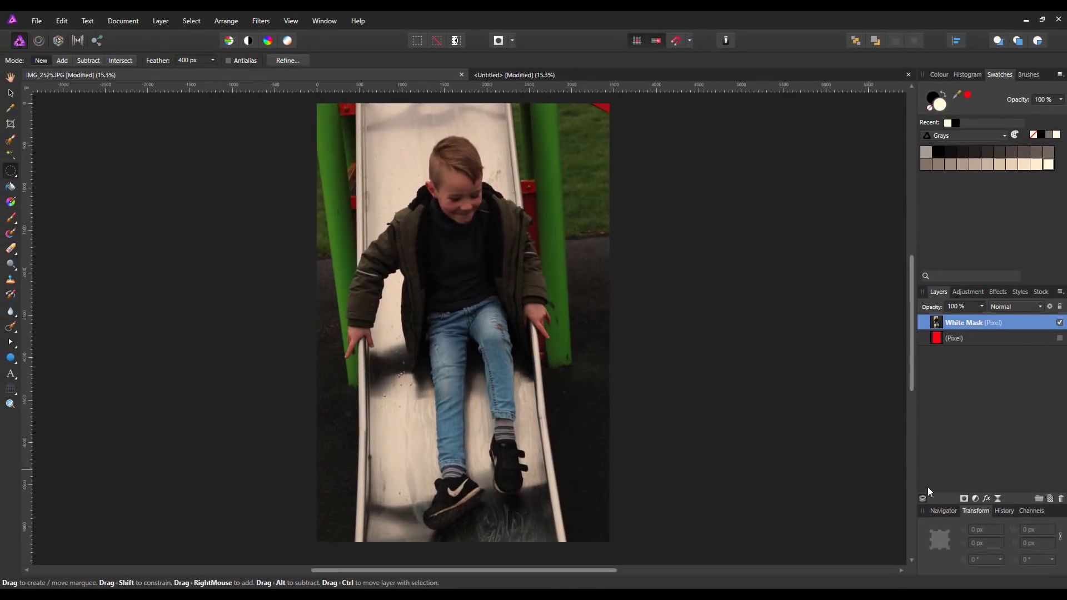
left_click(977, 500)
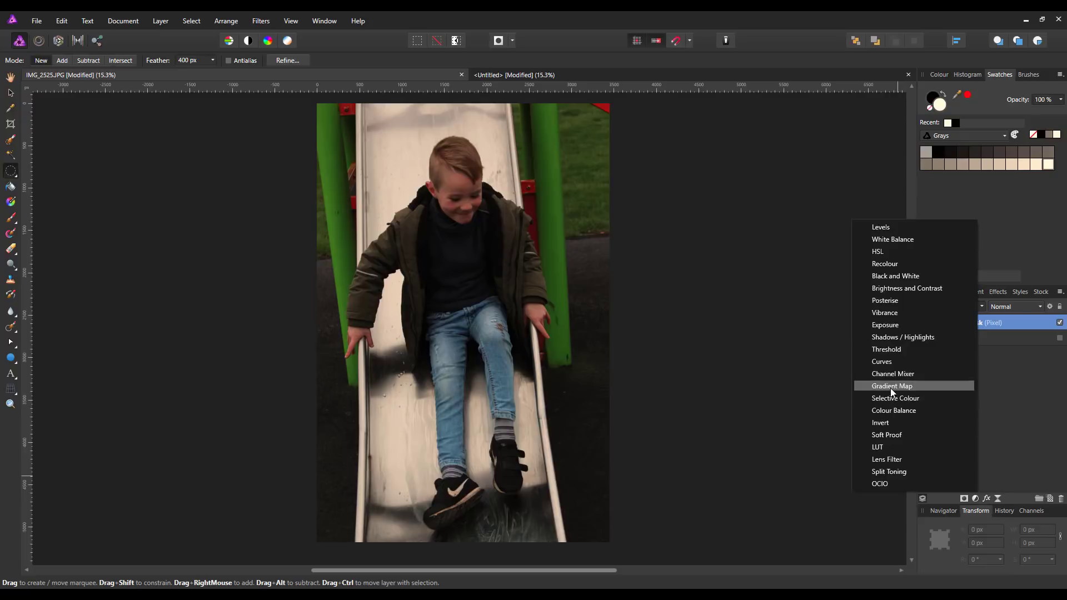
left_click(875, 254)
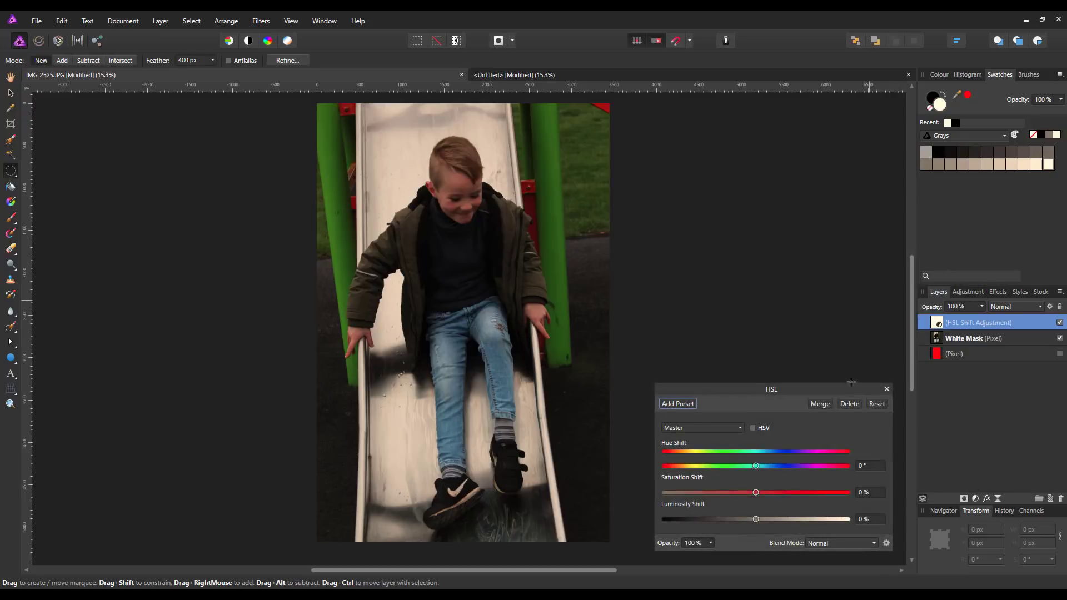
left_click(888, 391)
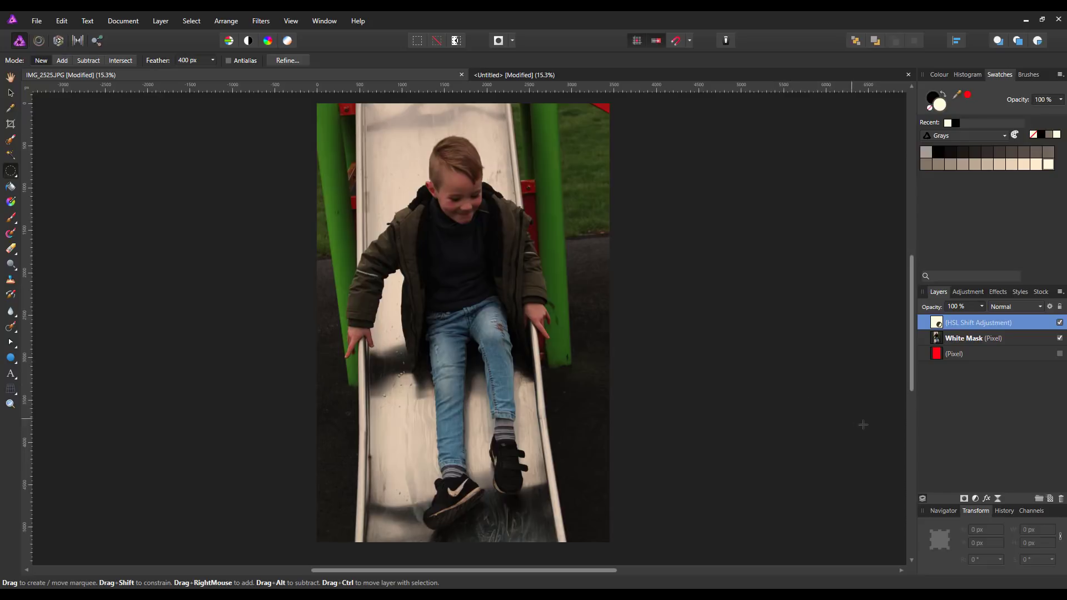
Step: Add a Black and White adjustment layer above the HSL adjustment, leaving its colour settings at default
left_click(974, 498)
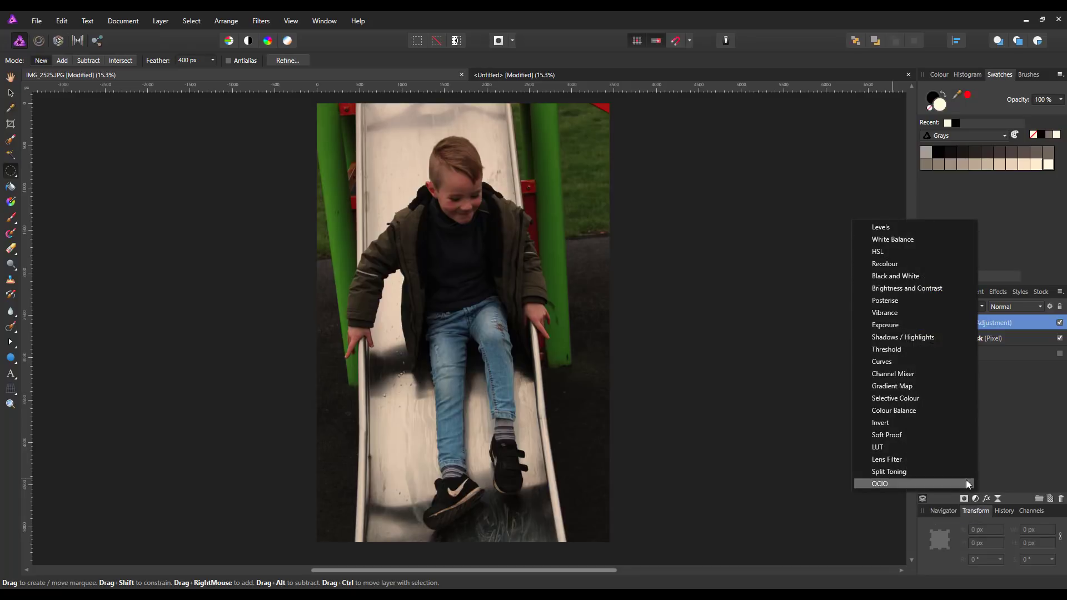
left_click(888, 275)
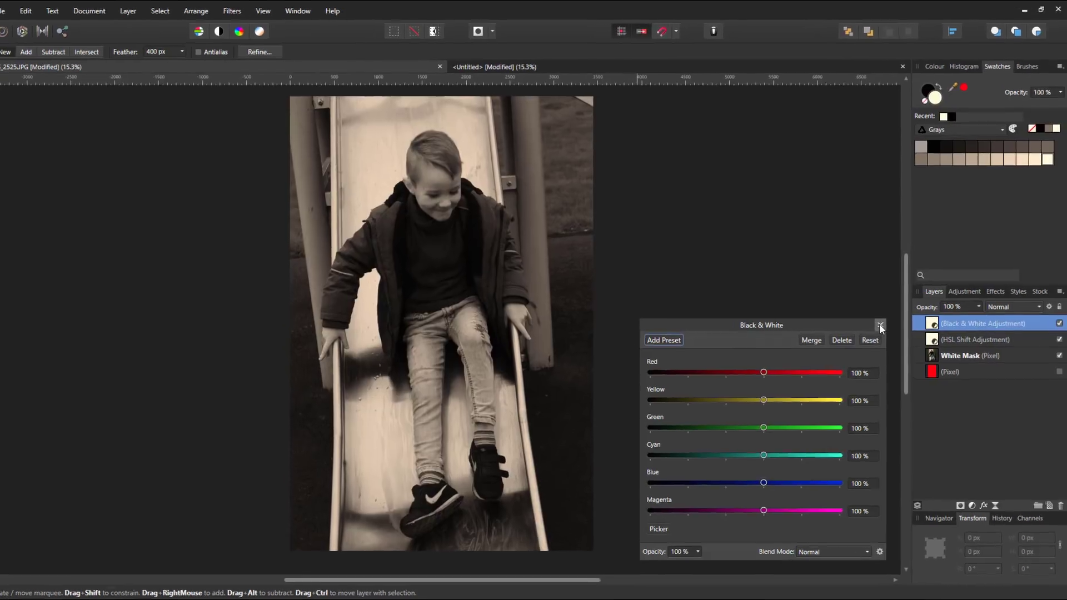
left_click(886, 324)
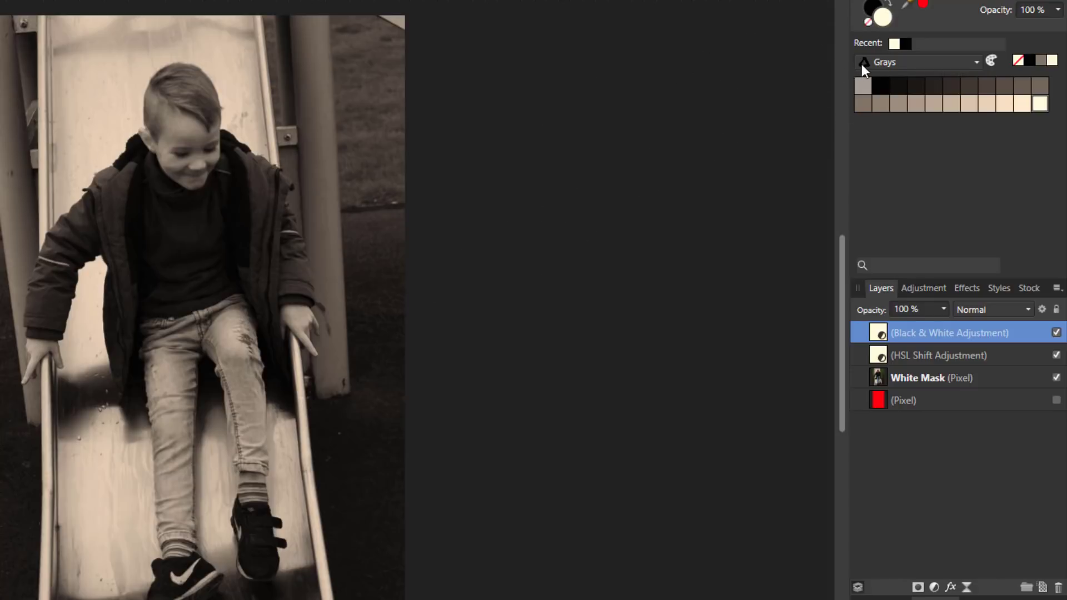
Step: Paint black on the Black & White adjustment with a reduced brush to restore colour to both green poles and the boy's jeans
left_click(872, 7)
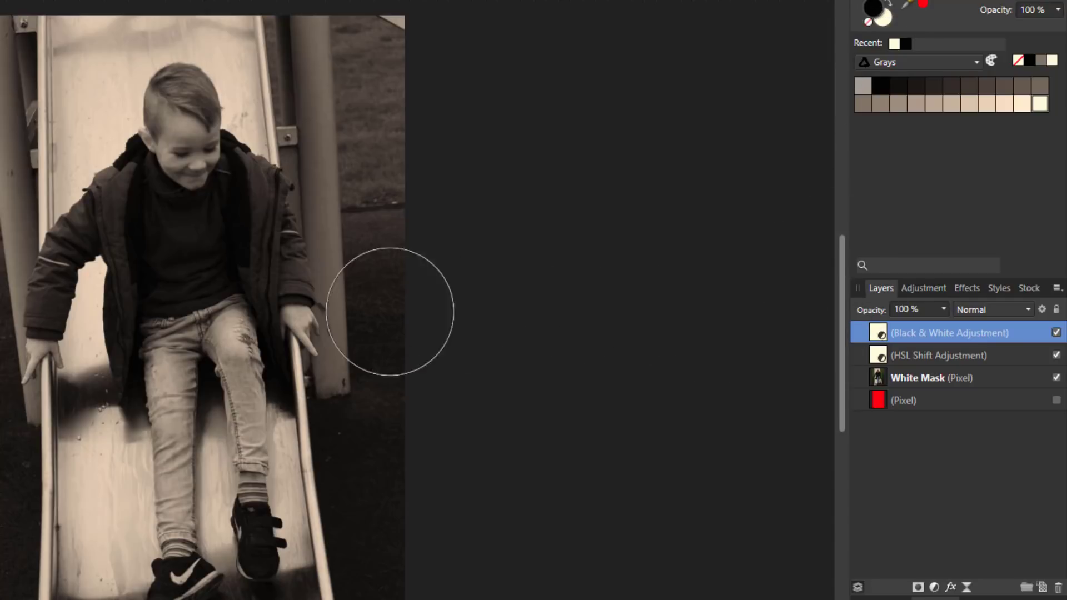
left_click_drag(281, 317, 277, 316)
key("bracketleft")
key("bracketleft")
key("bracketleft")
key("bracketleft")
key("bracketleft")
key("bracketleft")
key("bracketleft")
key("bracketleft")
mouse_move(313, 106)
left_mouse_down()
mouse_move(311, 29)
mouse_move(339, 384)
mouse_move(315, 250)
mouse_move(304, 31)
left_mouse_up()
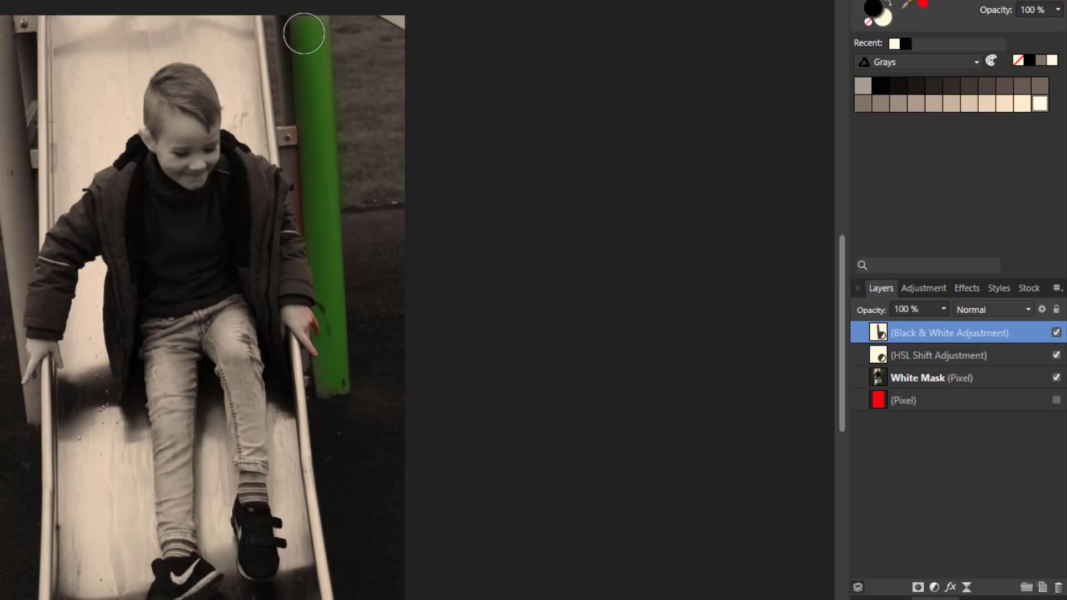
left_click_drag(1, 7, 37, 422)
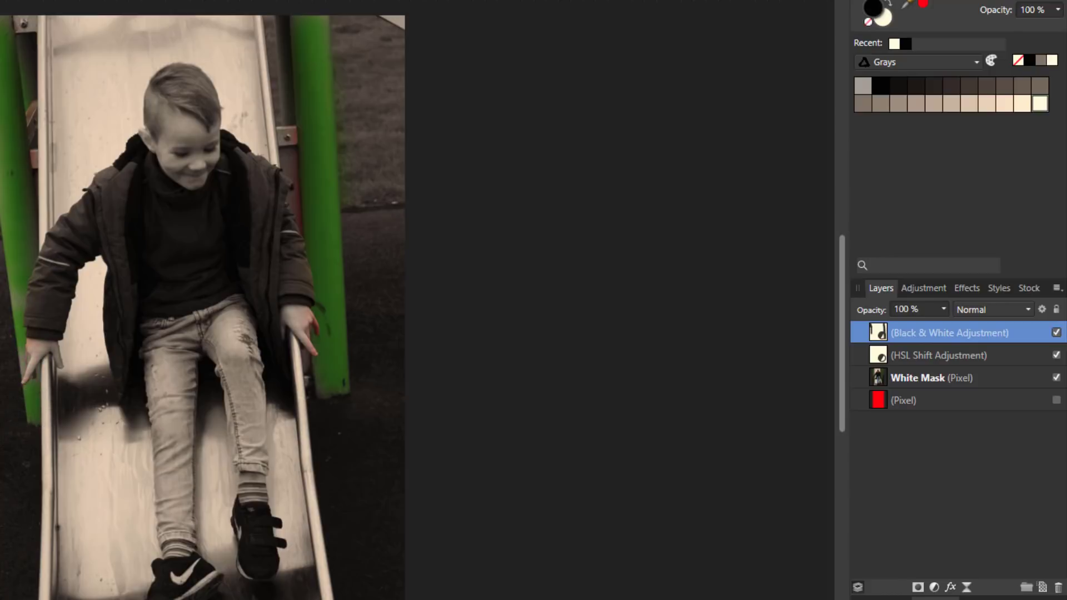
mouse_move(168, 347)
left_mouse_down()
mouse_move(157, 380)
mouse_move(164, 349)
mouse_move(175, 544)
mouse_move(184, 367)
mouse_move(204, 314)
mouse_move(243, 342)
mouse_move(231, 329)
mouse_move(220, 346)
mouse_move(251, 458)
mouse_move(247, 376)
mouse_move(234, 318)
mouse_move(192, 319)
mouse_move(157, 335)
mouse_move(174, 521)
mouse_move(175, 335)
mouse_move(236, 339)
mouse_move(248, 435)
left_mouse_up()
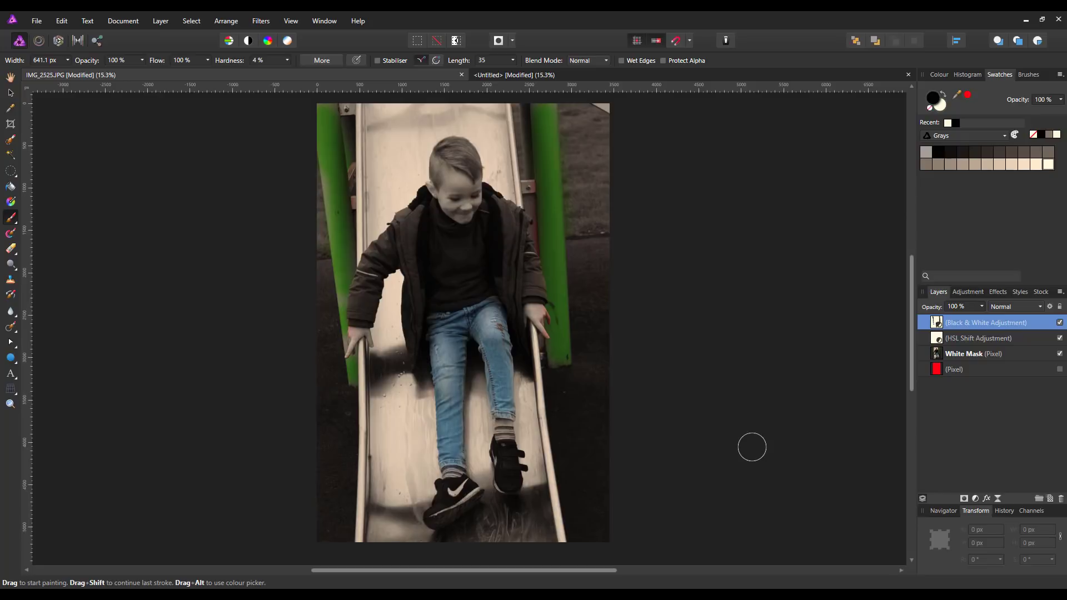
Step: Replace the painted Black & White adjustment with a fresh Black and White adjustment layer at default settings
right_click(939, 325)
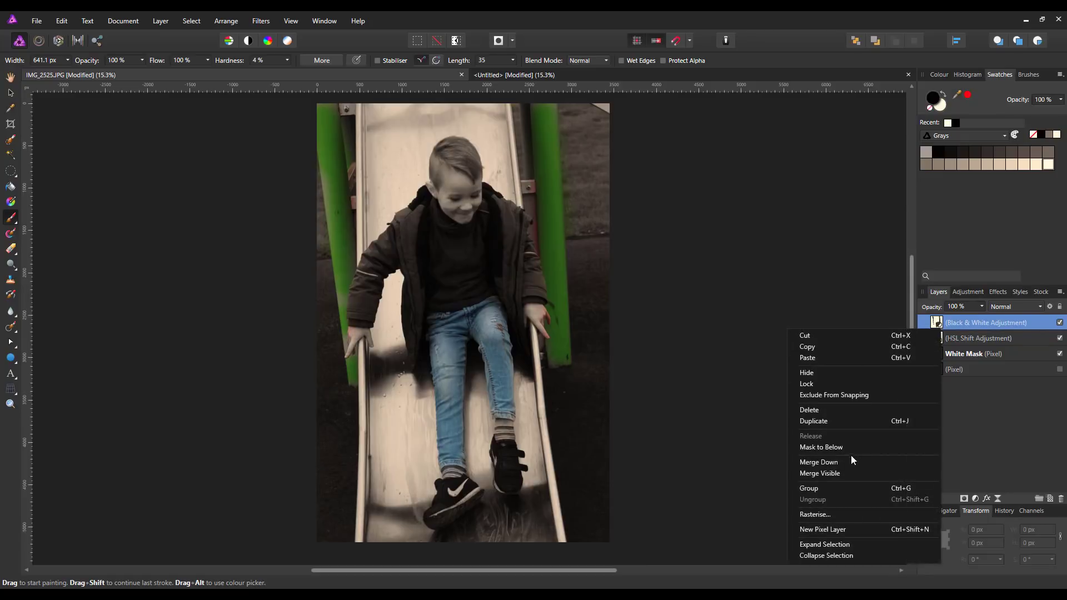
left_click(811, 410)
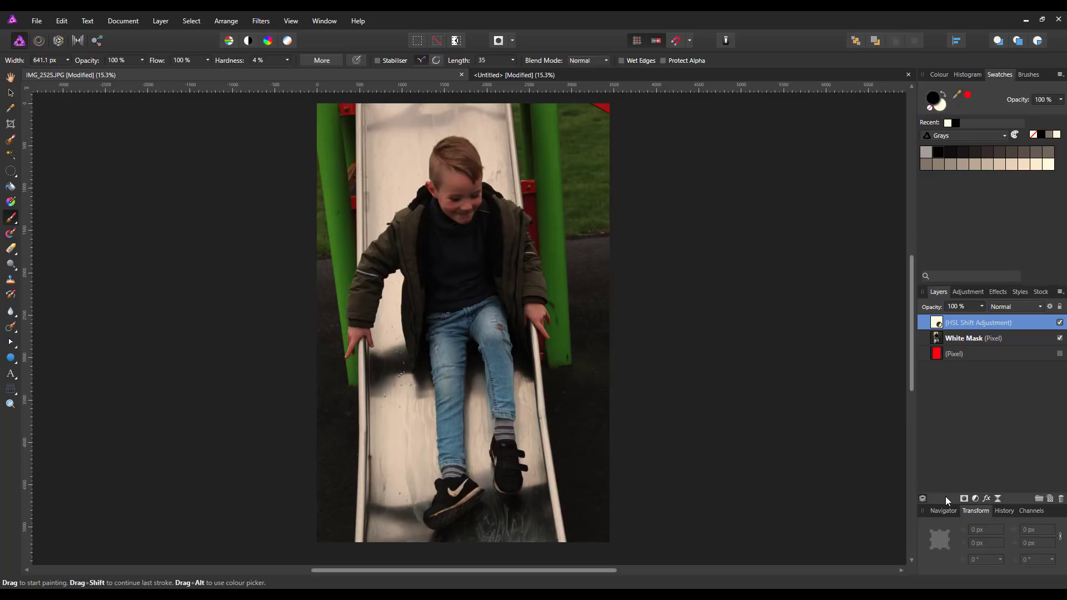
left_click(976, 498)
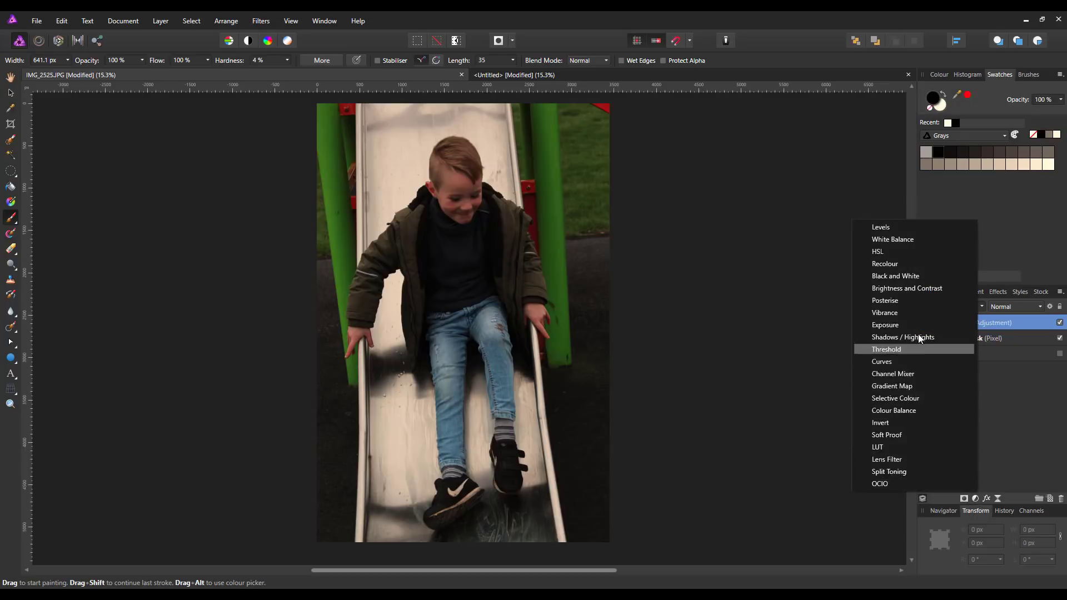
left_click(892, 277)
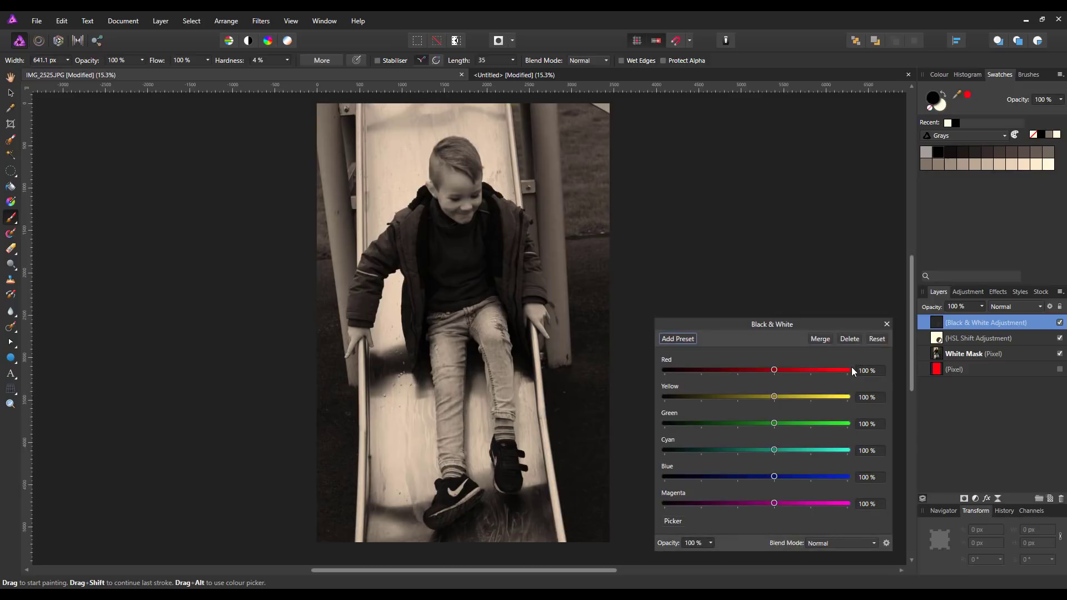
left_click(886, 323)
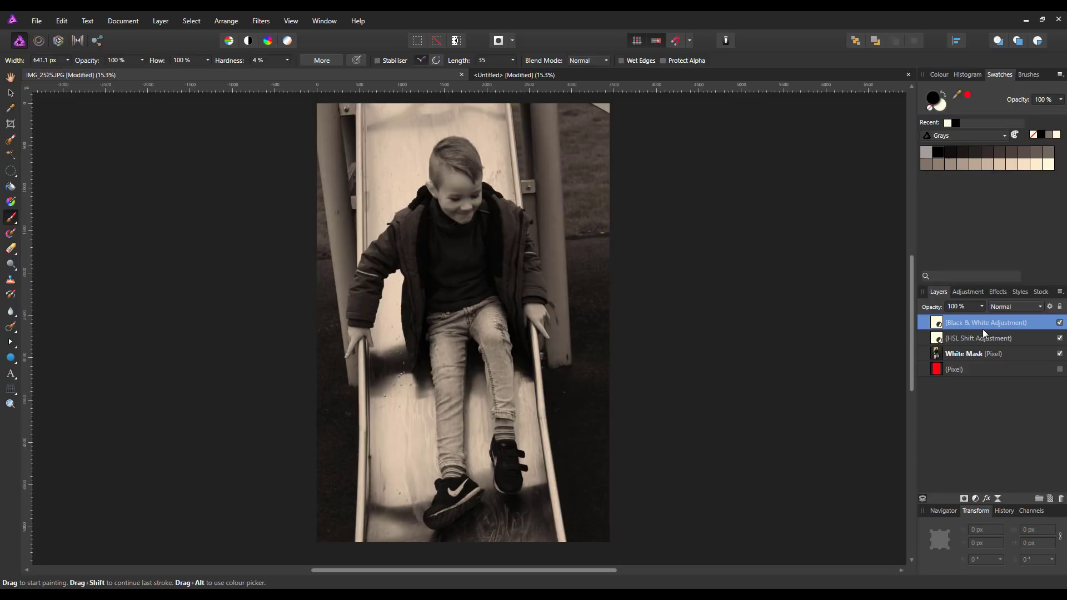
Step: Invert the Black & White adjustment's mask and paint white over the green poles and jeans to apply the effect there
left_click(160, 22)
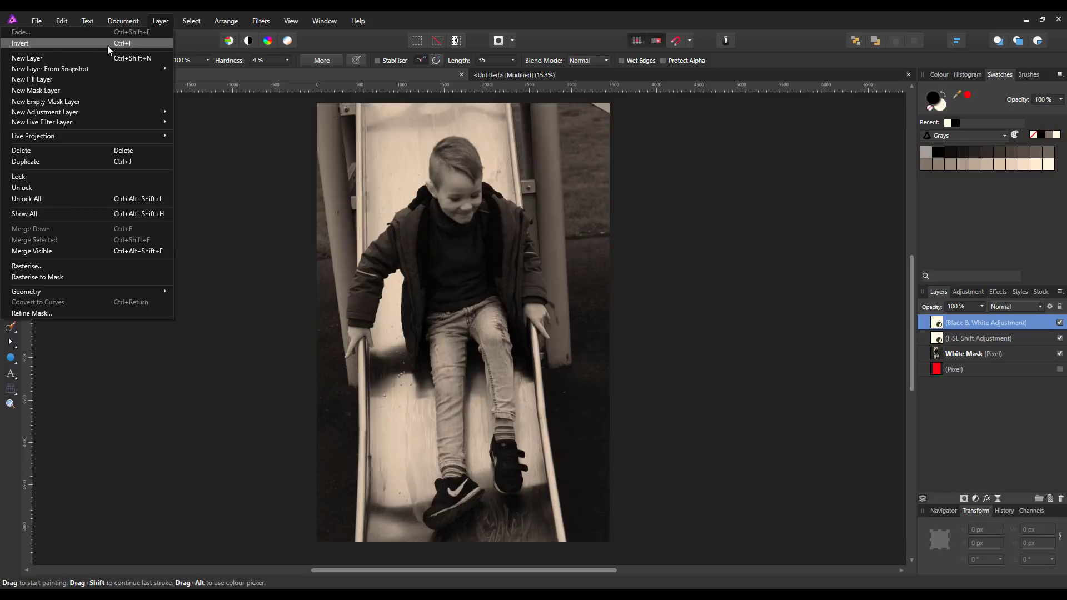
left_click(121, 43)
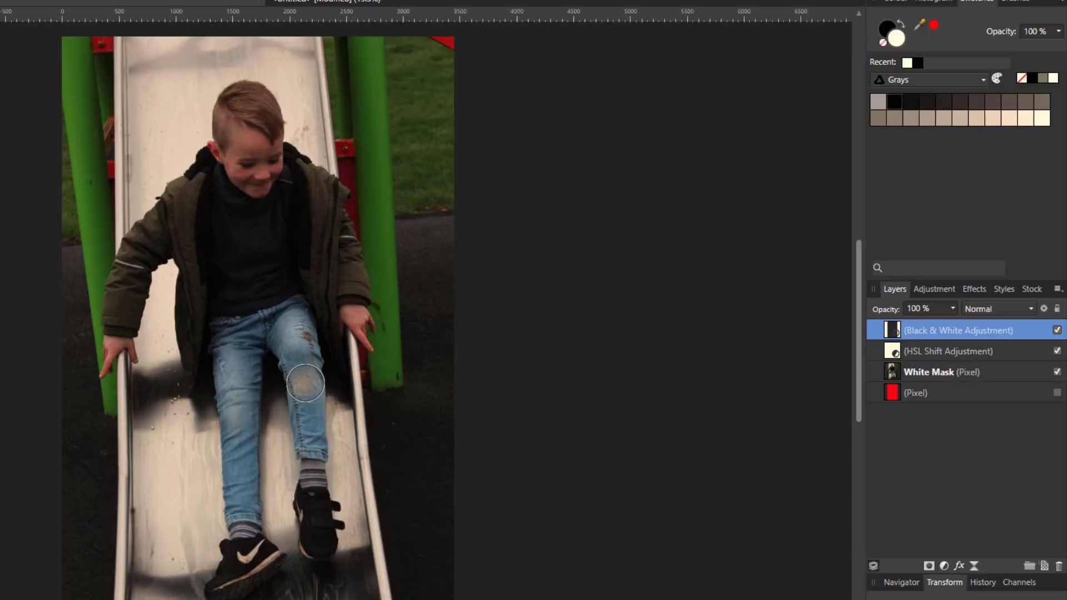
mouse_move(372, 64)
left_mouse_down()
mouse_move(397, 330)
mouse_move(398, 367)
mouse_move(385, 377)
mouse_move(365, 164)
mouse_move(389, 168)
mouse_move(383, 199)
left_mouse_up()
mouse_move(81, 47)
left_mouse_down()
mouse_move(71, 118)
mouse_move(99, 160)
mouse_move(95, 217)
mouse_move(113, 267)
mouse_move(111, 279)
mouse_move(88, 245)
mouse_move(107, 394)
mouse_move(87, 318)
mouse_move(100, 339)
mouse_move(181, 392)
mouse_move(234, 361)
mouse_move(255, 393)
mouse_move(224, 385)
mouse_move(236, 407)
mouse_move(240, 535)
mouse_move(234, 325)
mouse_move(262, 349)
mouse_move(265, 326)
mouse_move(289, 346)
mouse_move(298, 329)
mouse_move(311, 350)
mouse_move(320, 465)
mouse_move(300, 355)
mouse_move(277, 307)
mouse_move(247, 339)
mouse_move(237, 435)
mouse_move(250, 472)
left_mouse_up()
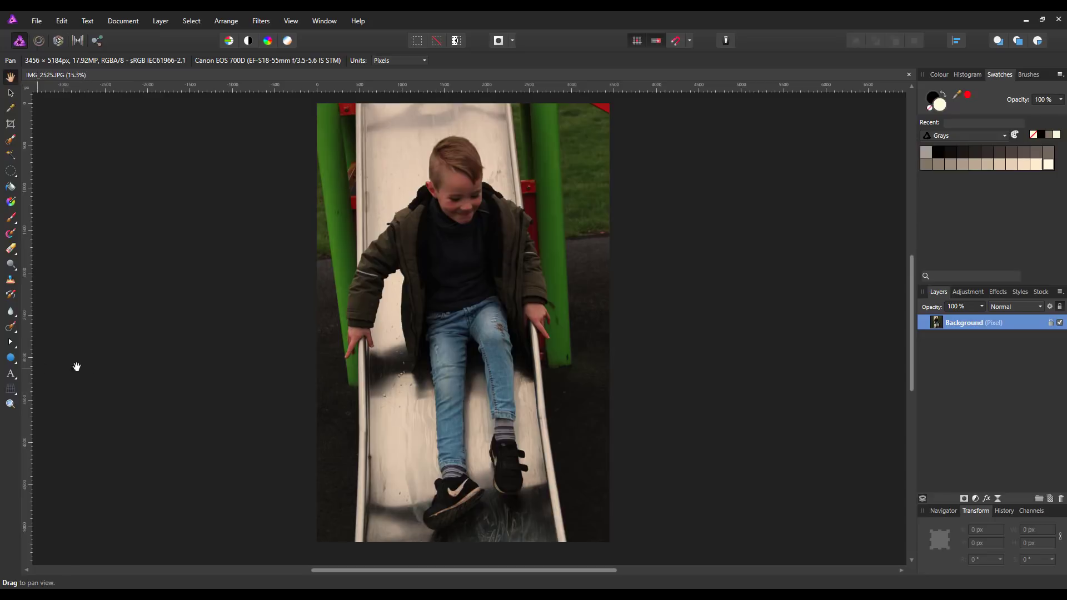
Step: Draw an ellipse about 2300 by 2268 px over the boy's head and torso and use it as a mask on the Background
left_click(11, 360)
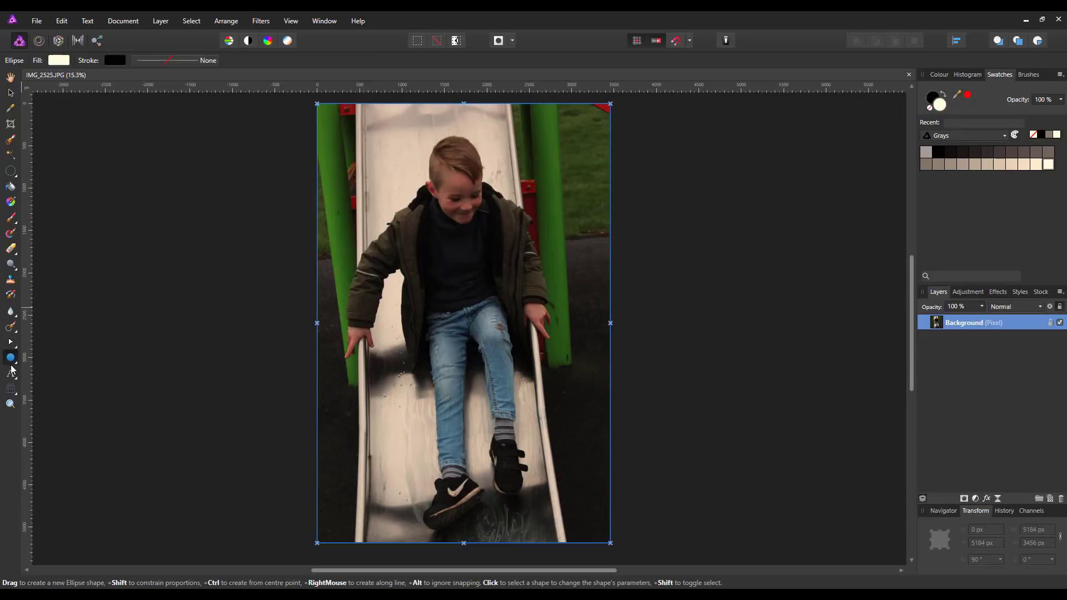
left_click_drag(381, 141, 573, 331)
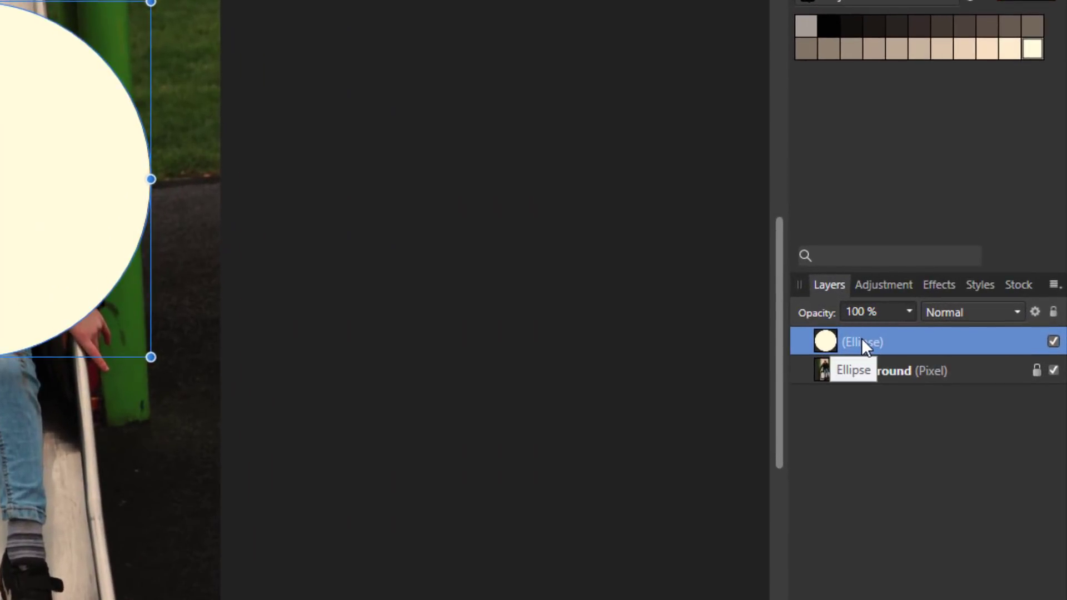
right_click(957, 322)
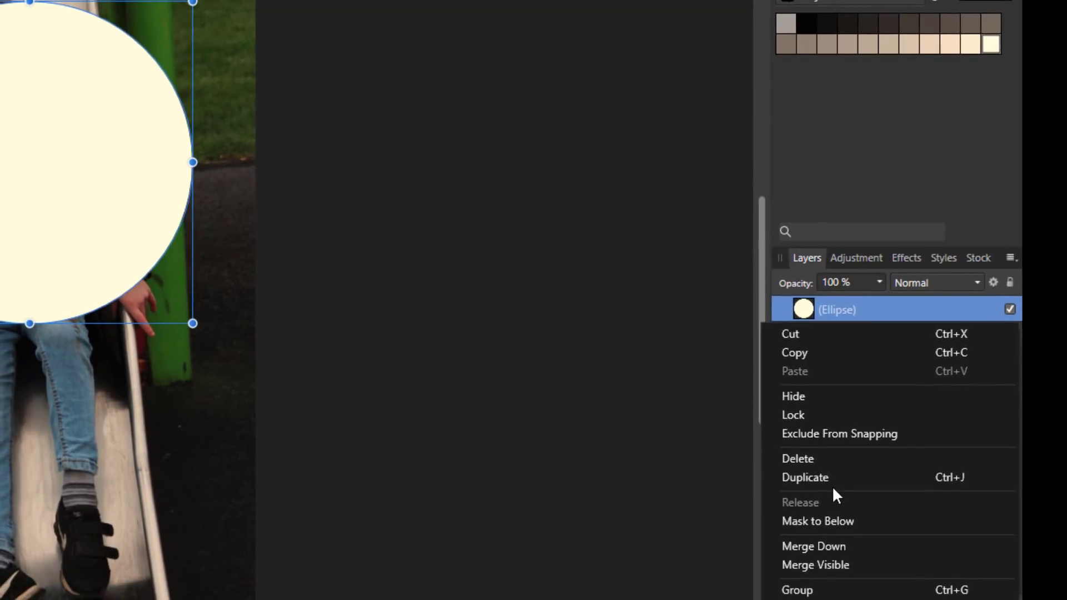
left_click(829, 520)
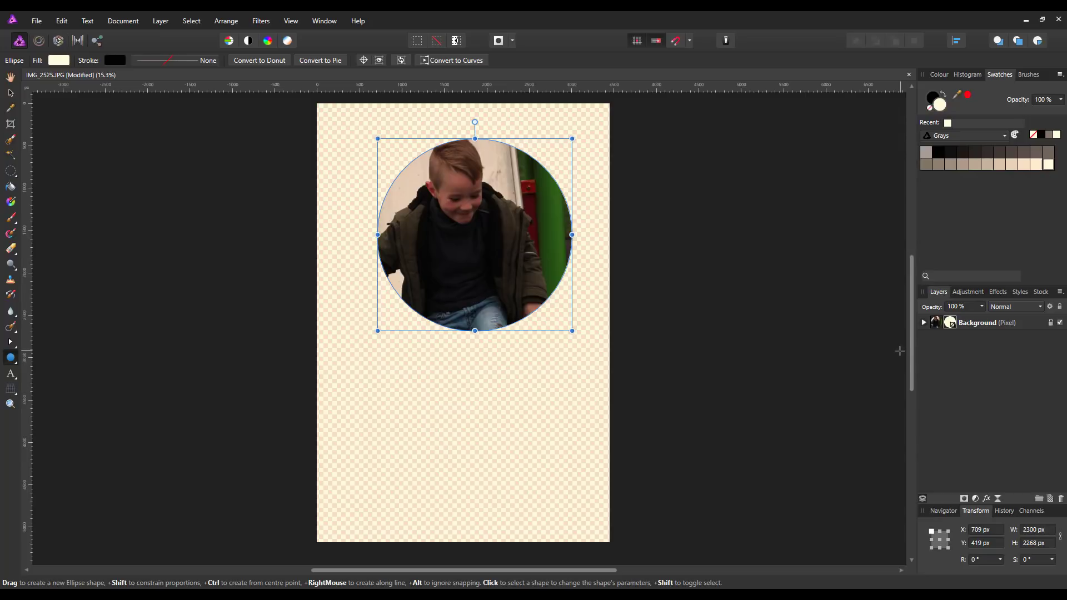
Step: Undo the ellipse masking and delete the ellipse layer
key("ctrl+z")
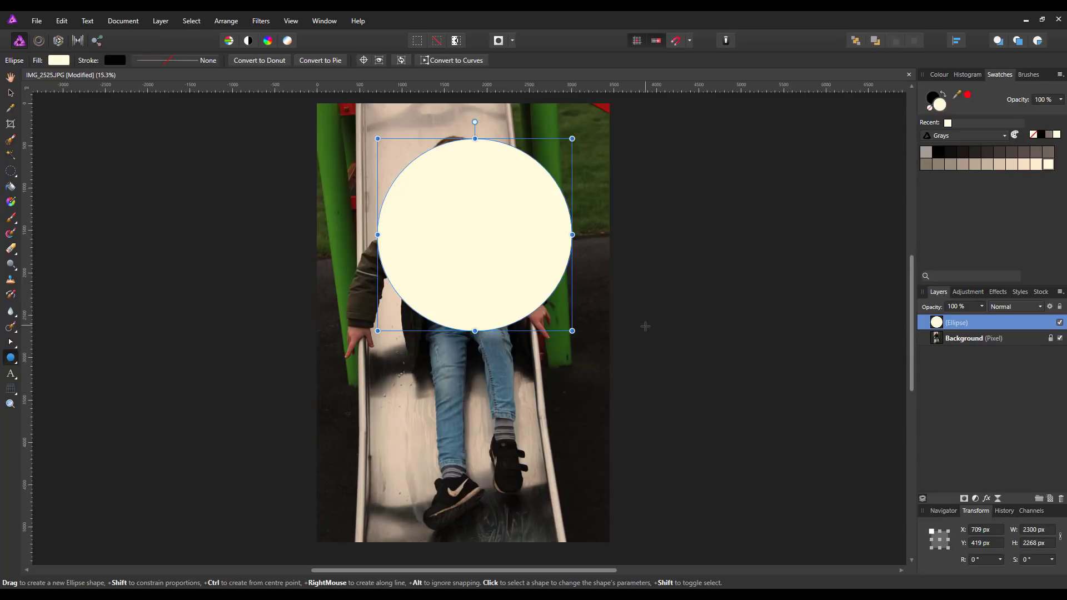
right_click(938, 328)
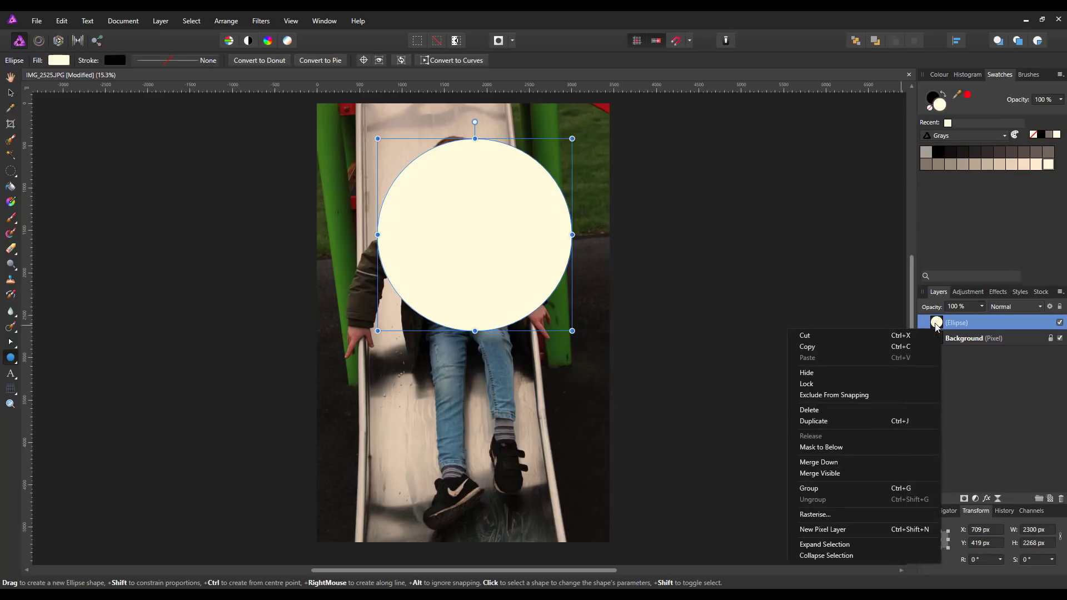
left_click(821, 412)
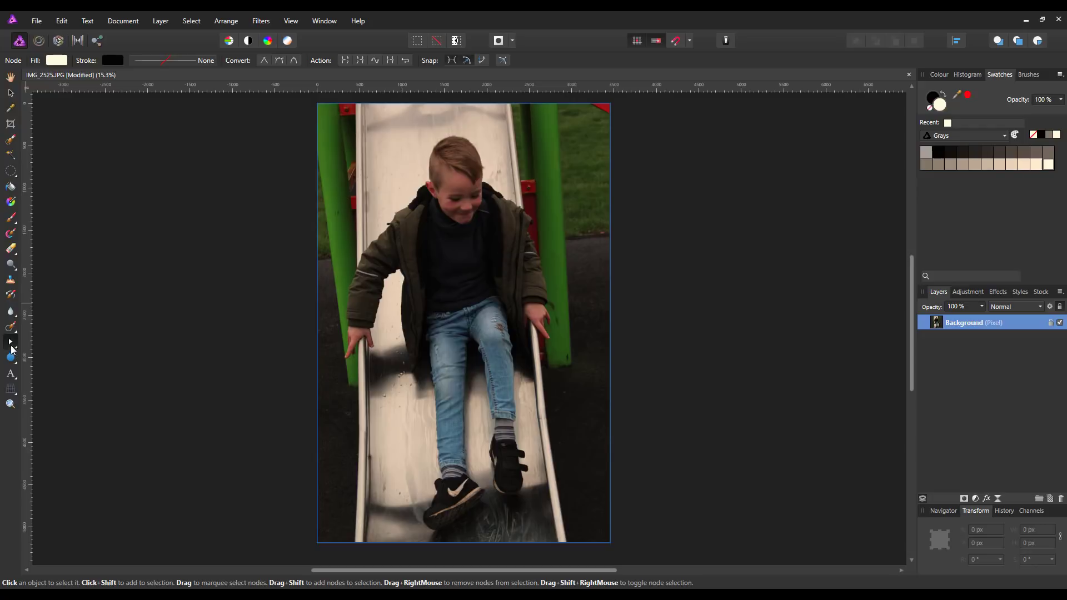
Step: Add art text reading BOY, about 3362 px wide, across the boy's torso and nudge it to fit within the photo
left_click(10, 377)
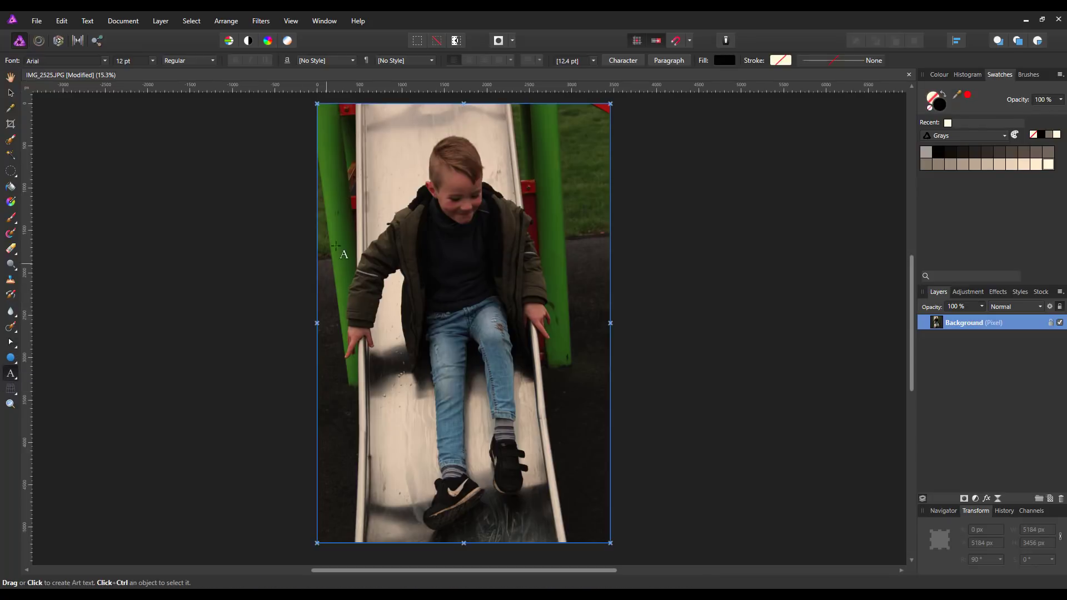
left_click_drag(335, 220, 383, 329)
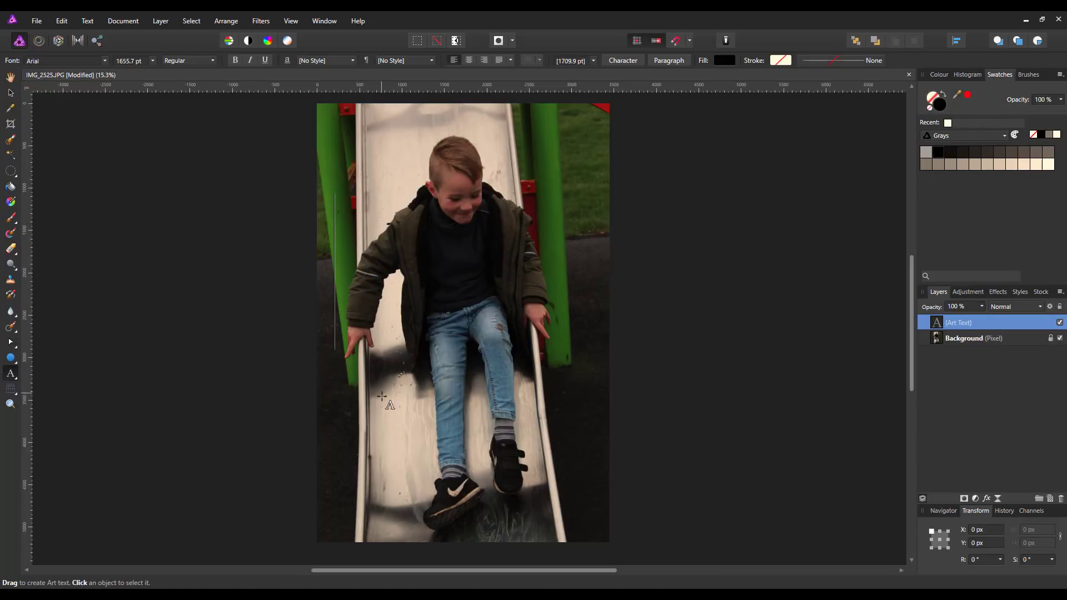
type("BOY")
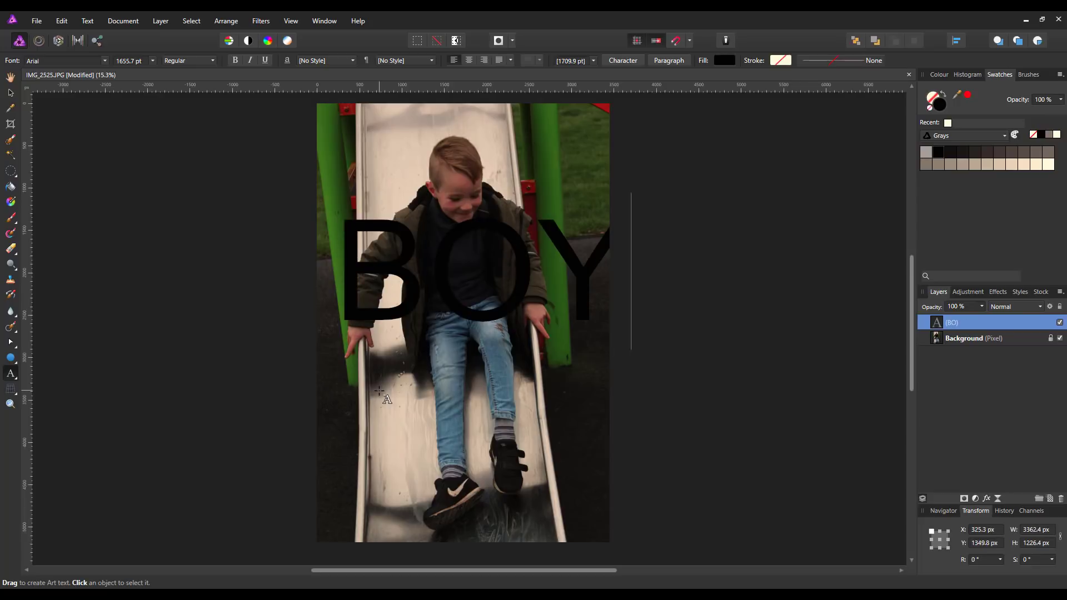
key("Escape")
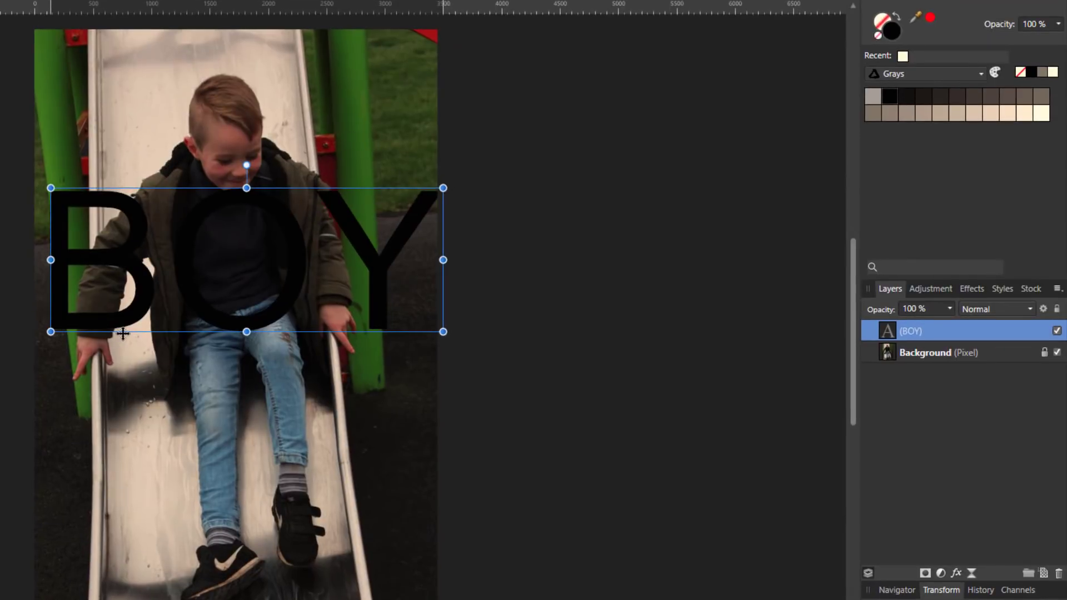
left_click_drag(123, 333, 117, 333)
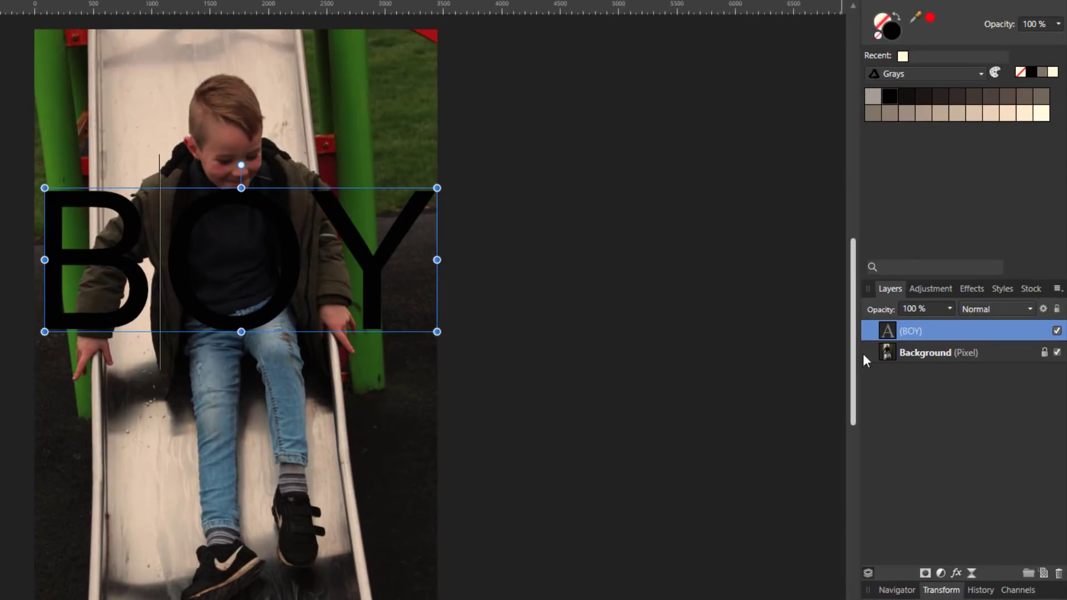
Step: Mask the Background photo with the BOY text and move the text mask up to the level of the boy's head
right_click(889, 331)
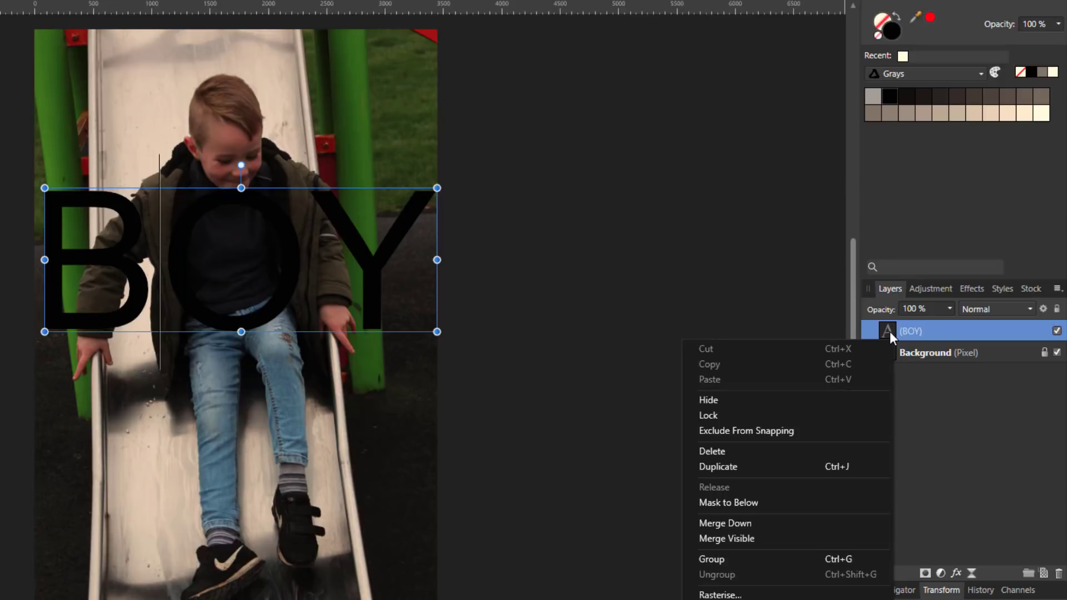
left_click(739, 503)
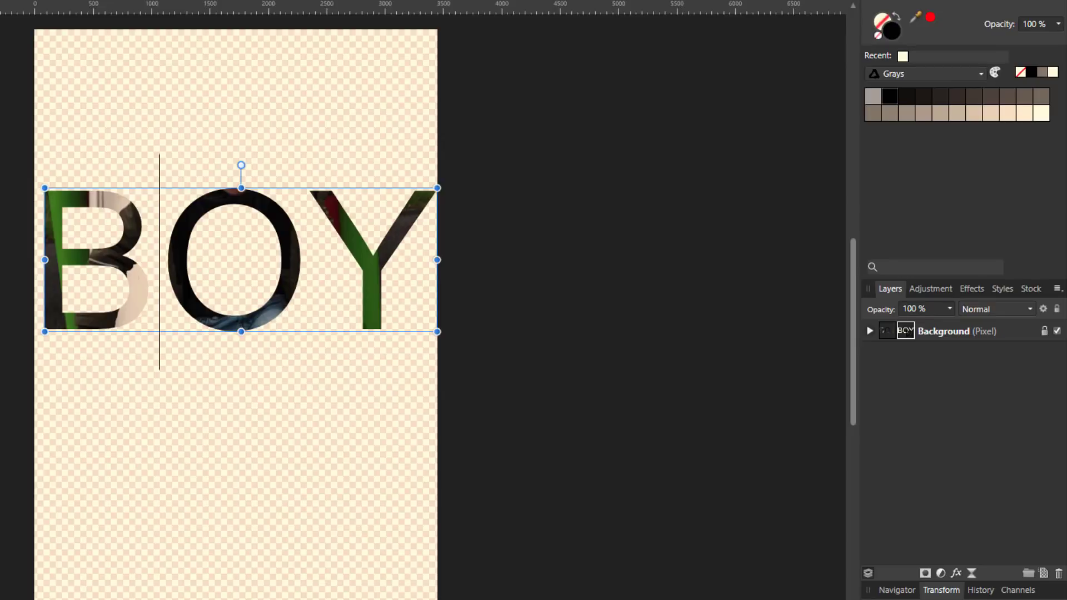
key("Escape")
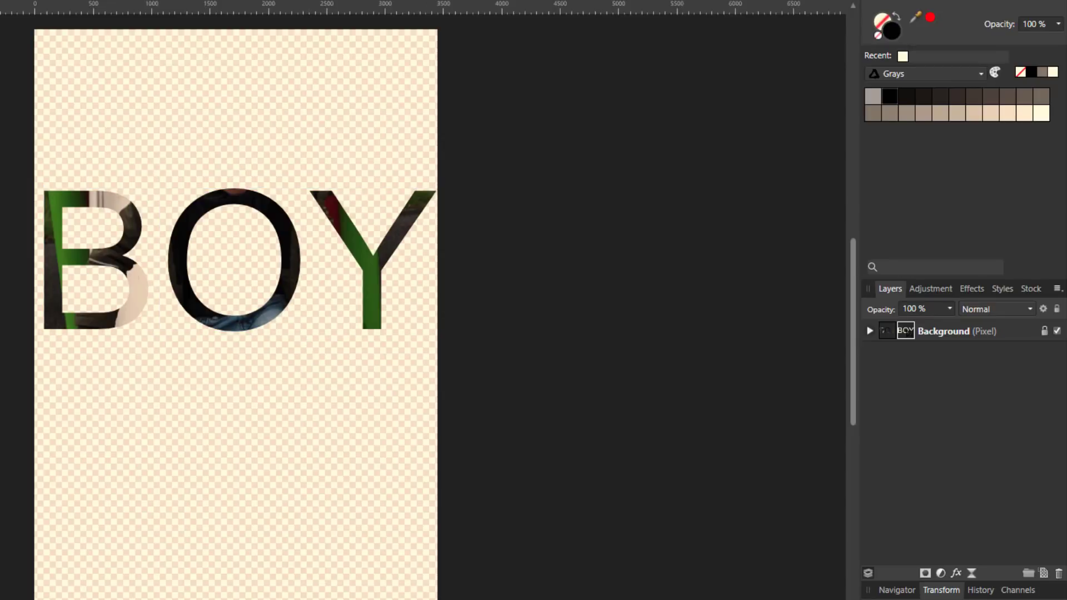
key("v")
left_click_drag(176, 248, 172, 135)
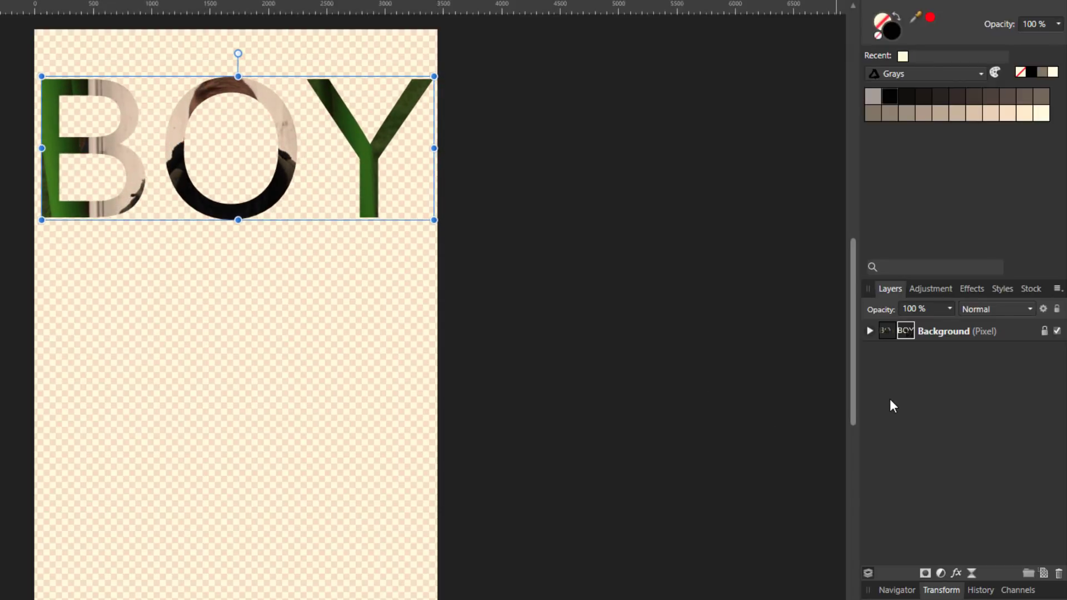